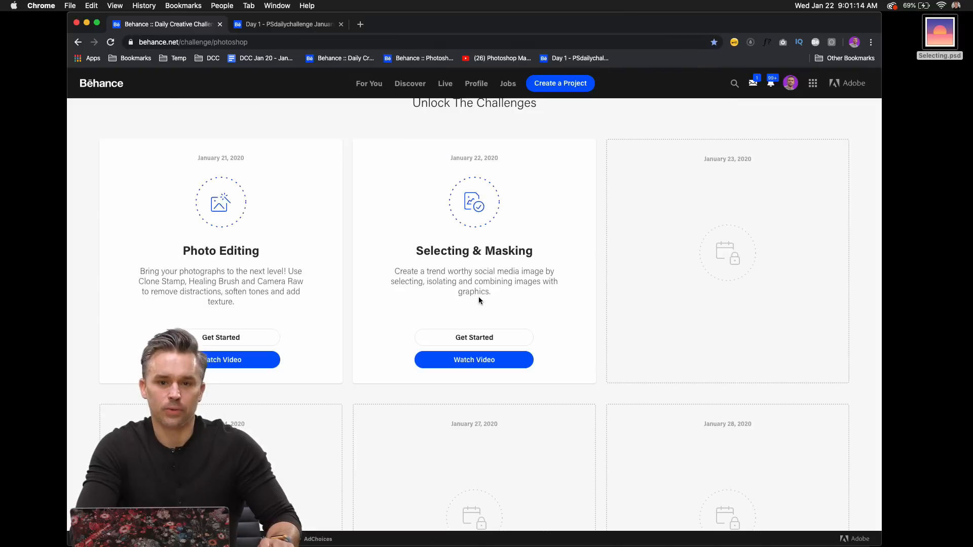
Switch to Discord and look through the older photo-editing submissions in the Adobe Photoshop server's current-challenge channel.
mouse_move(484, 545)
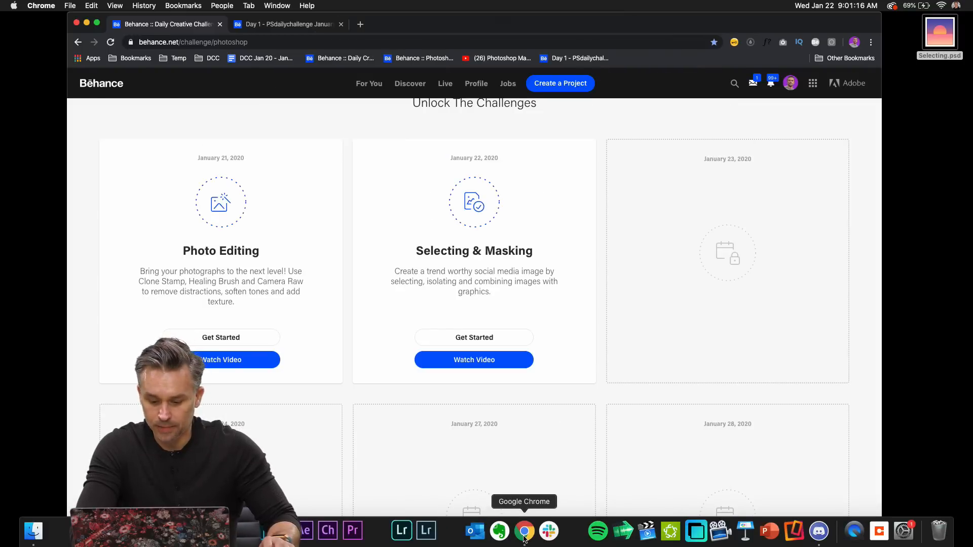
click(820, 532)
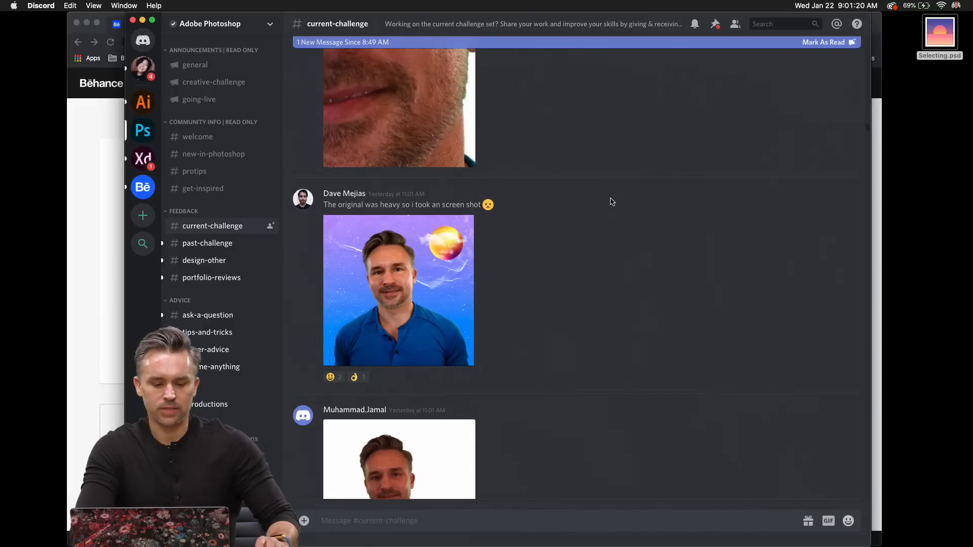
scroll(611, 203, up, 20)
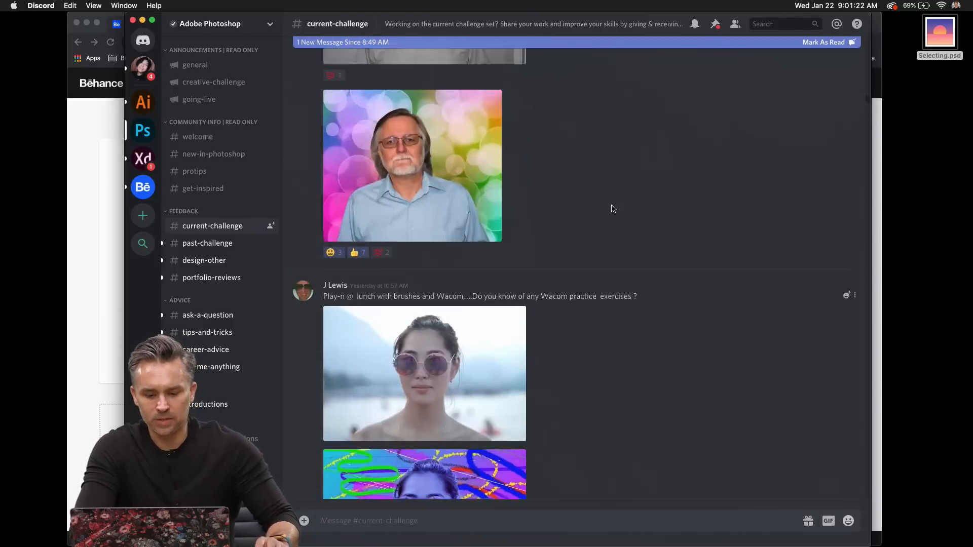
scroll(611, 209, up, 15)
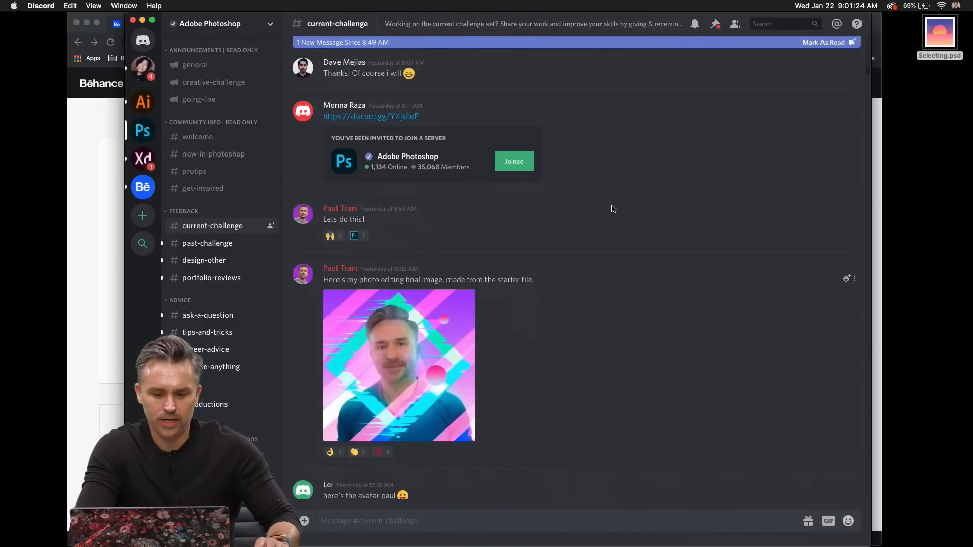
scroll(469, 224, down, 5)
scroll(448, 172, up, 20)
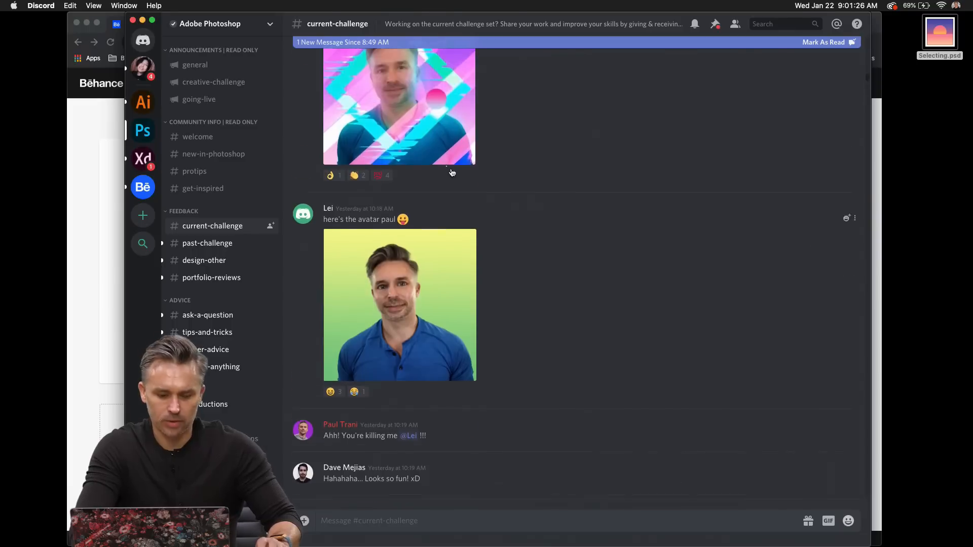
scroll(449, 174, up, 7)
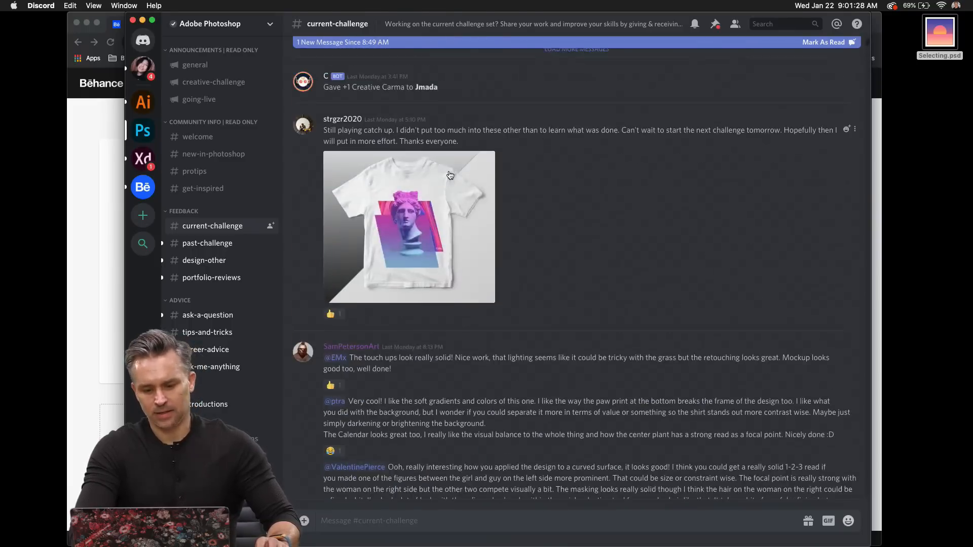
scroll(449, 174, down, 10)
scroll(449, 174, up, 8)
scroll(448, 174, down, 7)
scroll(449, 173, down, 20)
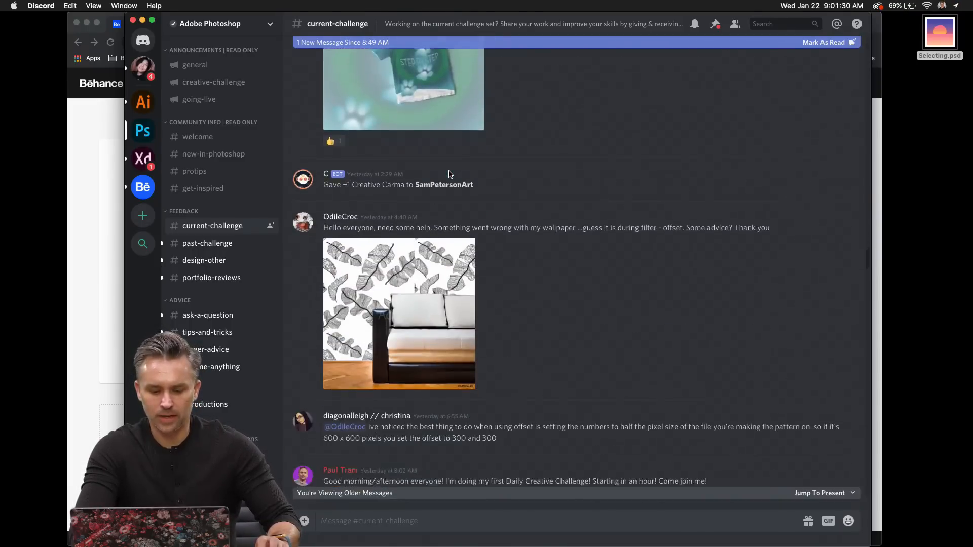
scroll(448, 174, down, 3)
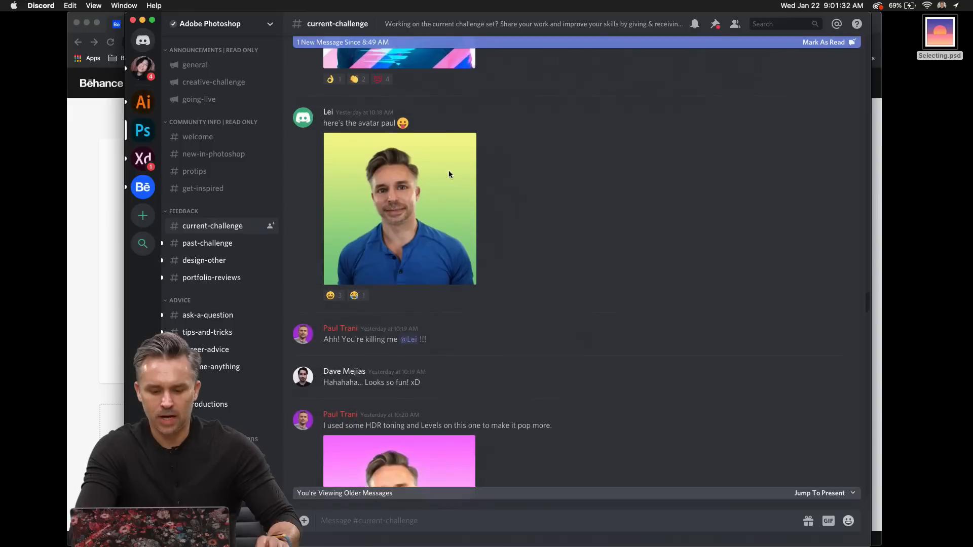
View the posted avatar with the yellow-green gradient background at enlarged size, twice, closing it each time.
click(348, 196)
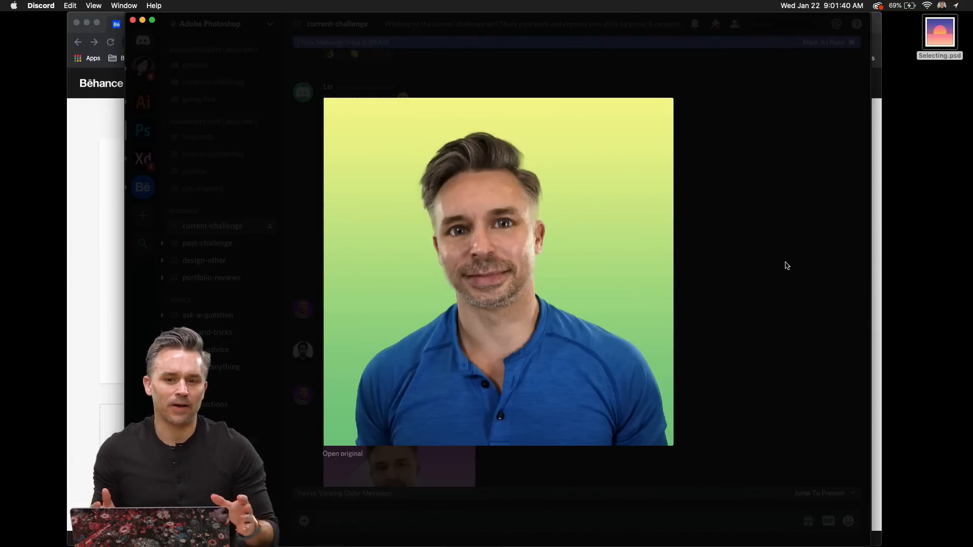
click(787, 267)
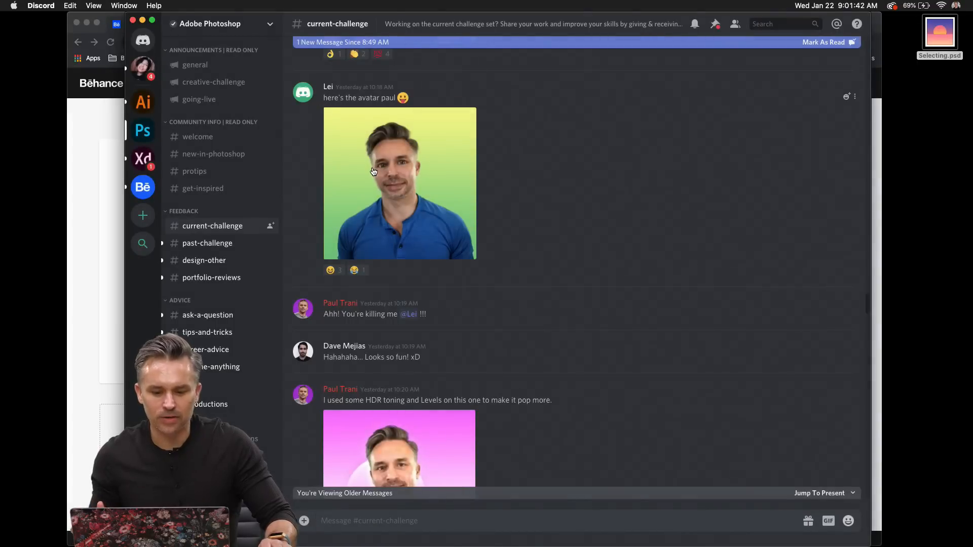
click(373, 171)
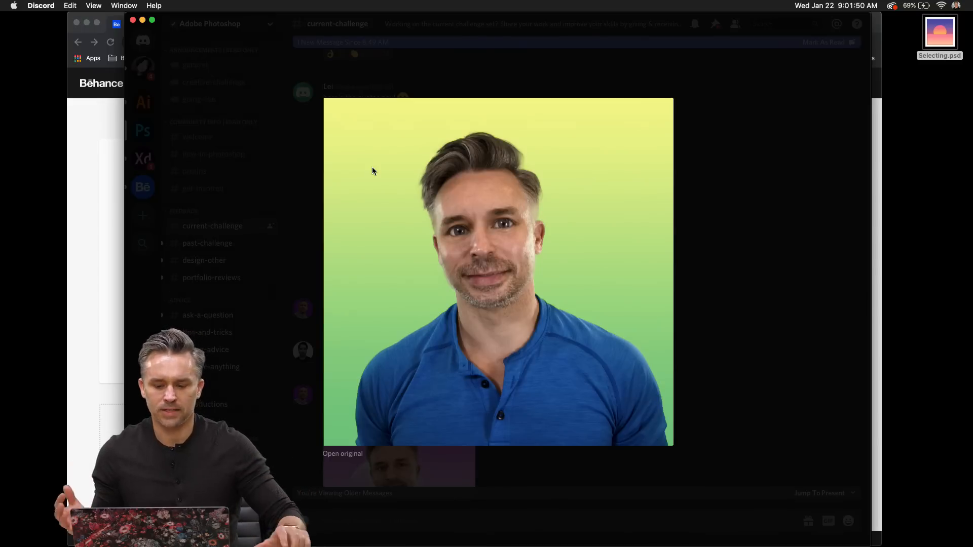
click(729, 287)
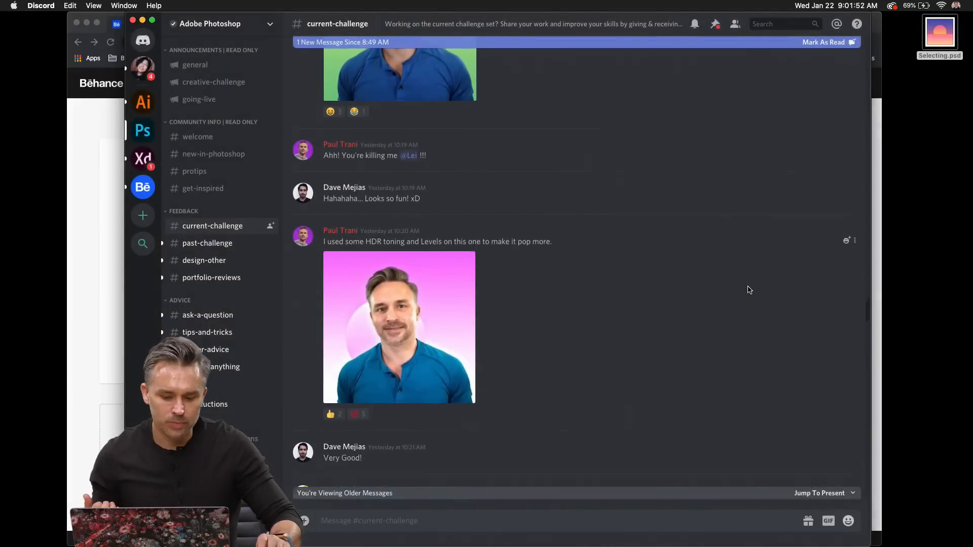
View the original grey-wall portrait and its retouched version with the colourful bokeh background at enlarged size.
scroll(746, 296, down, 2)
scroll(439, 328, down, 5)
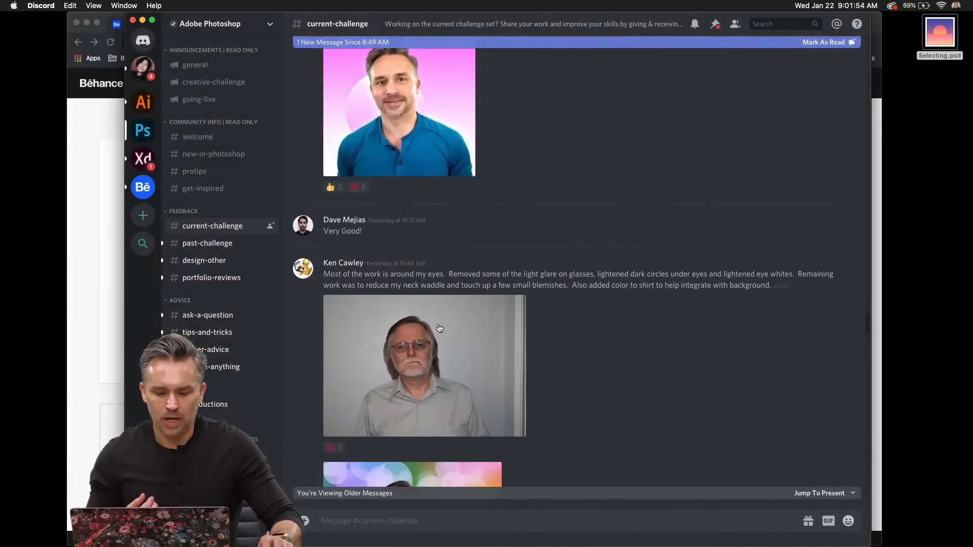
scroll(439, 329, down, 5)
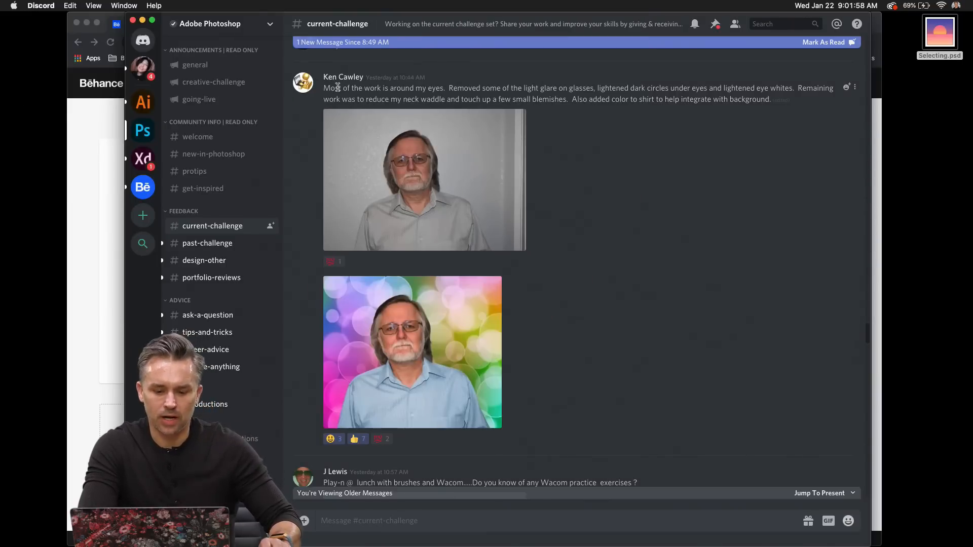
click(391, 180)
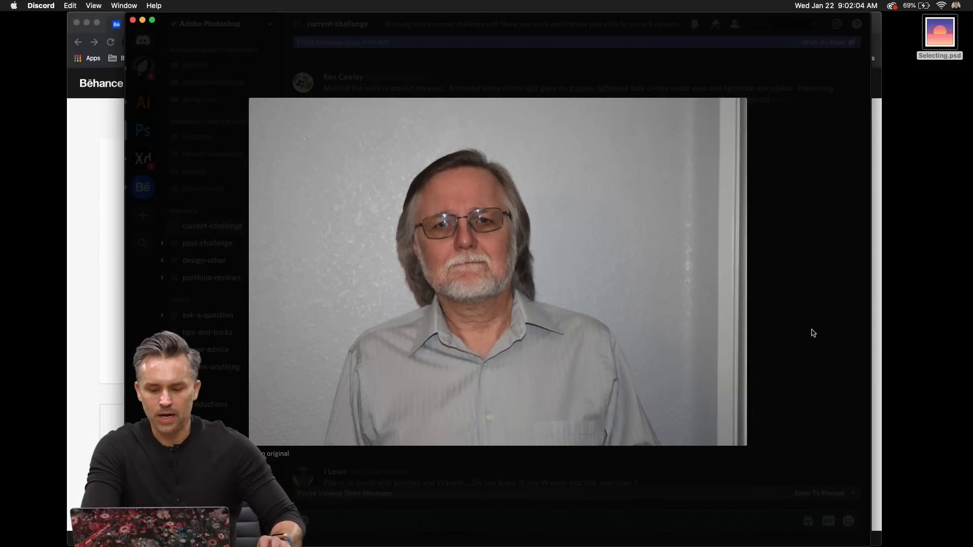
click(813, 333)
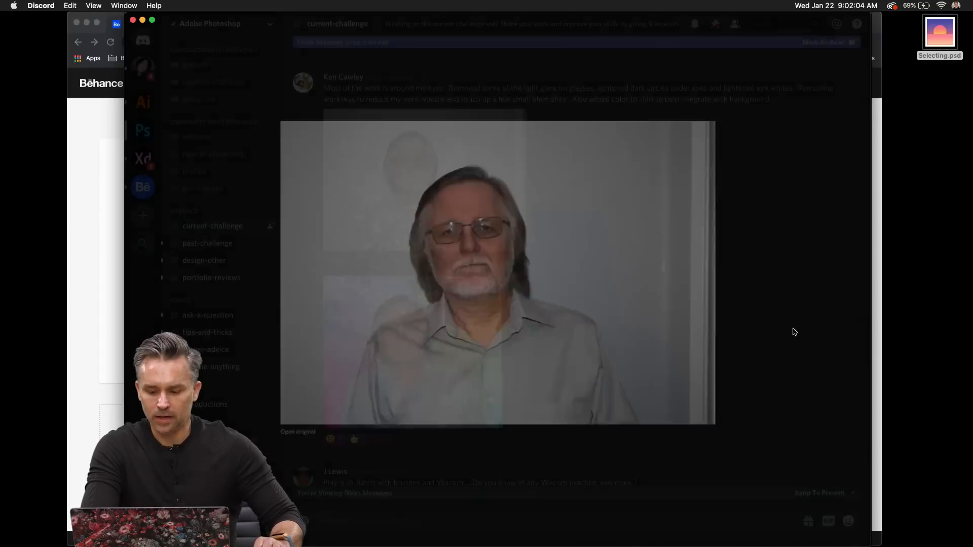
click(356, 361)
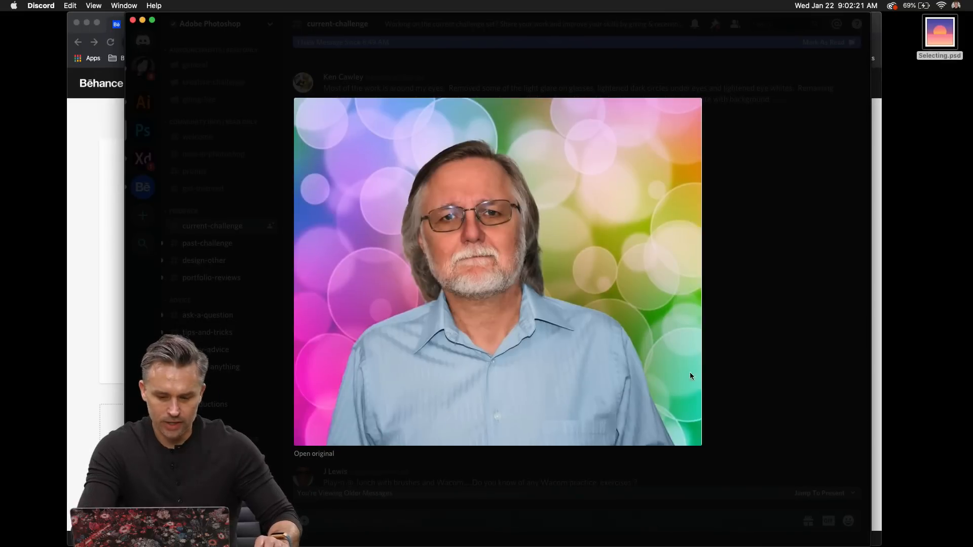
click(766, 311)
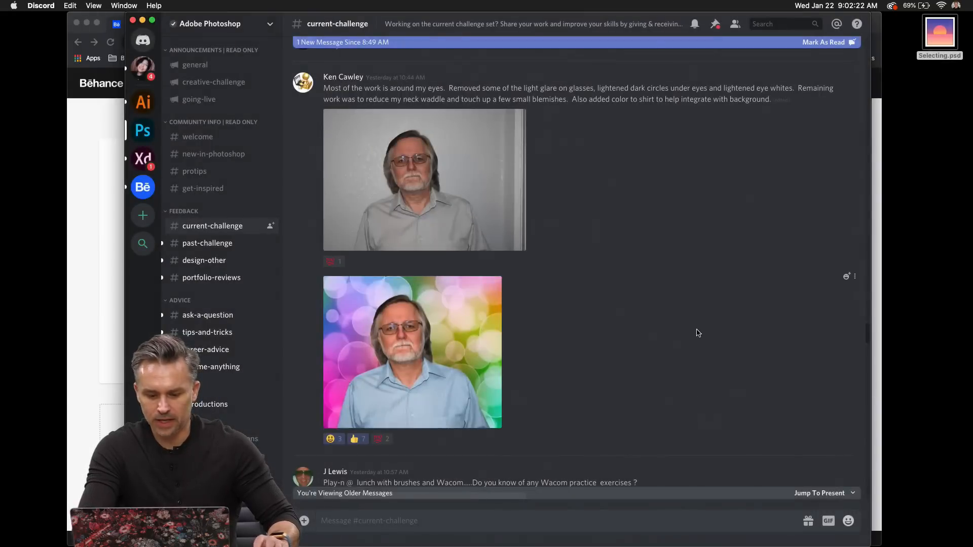
Examine the enlarged sunglasses portrait with colourful brush strokes, then find the post asking for help with Curves under the eyes.
scroll(694, 329, down, 5)
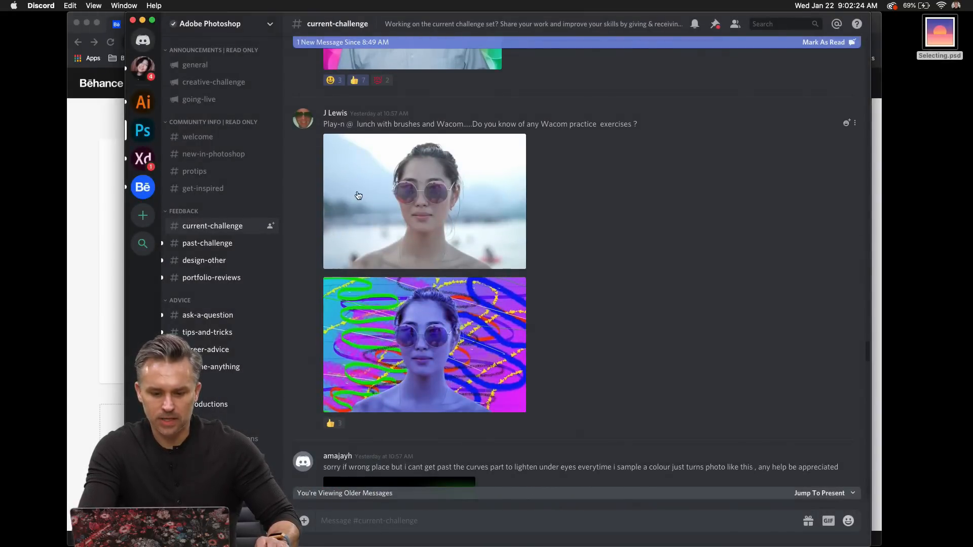
click(375, 363)
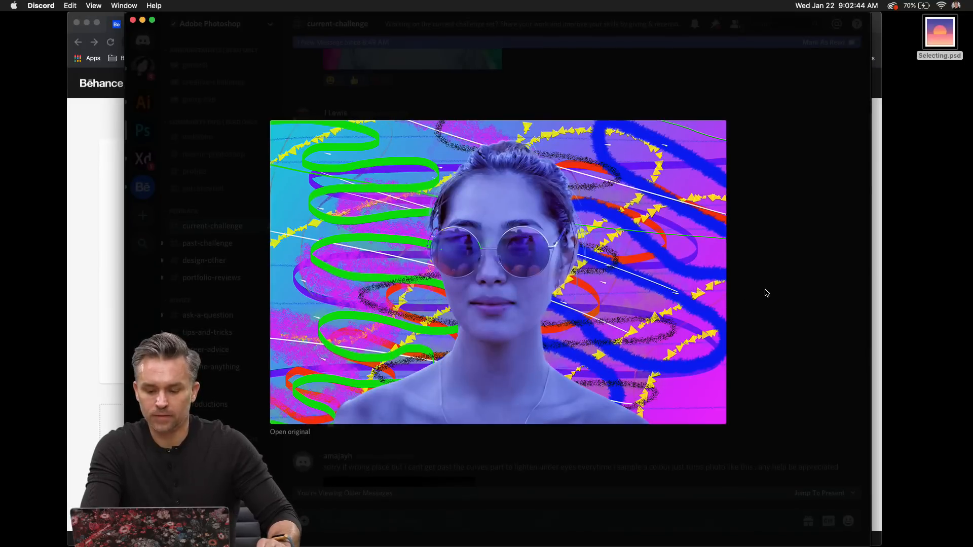
click(834, 283)
scroll(756, 315, down, 10)
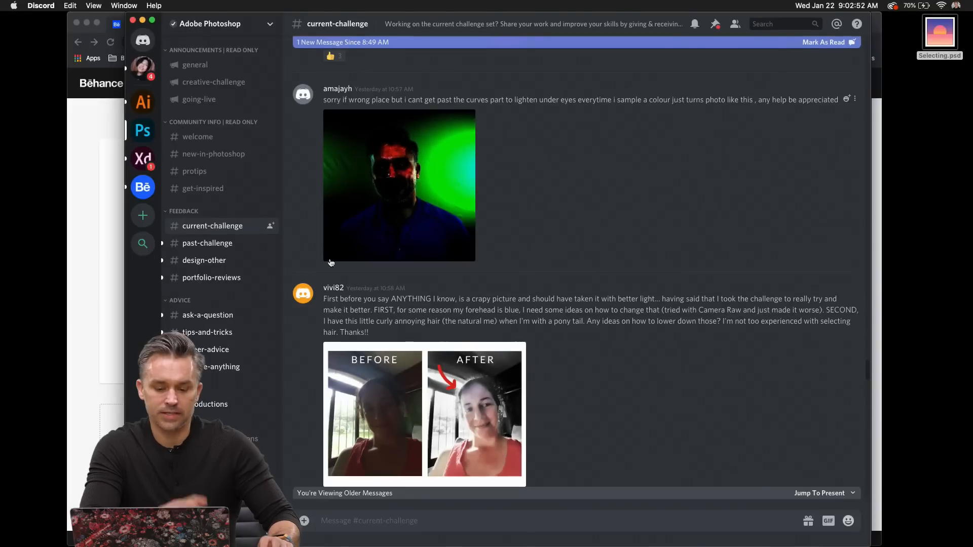
Switch to Photoshop and select the adjustment, not the mask, of the Curves 2 layer in PhotoEditing_Final.psd.
click(256, 531)
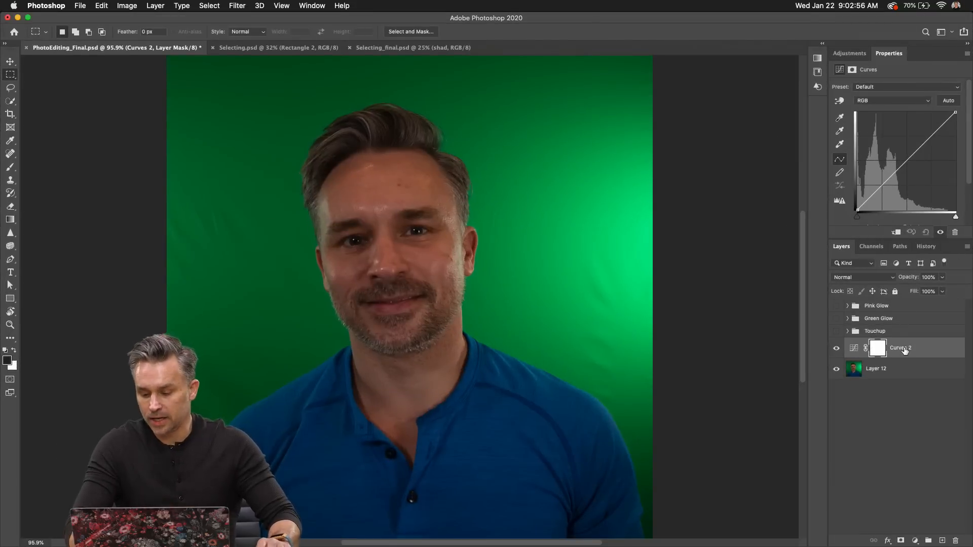
click(867, 347)
click(879, 351)
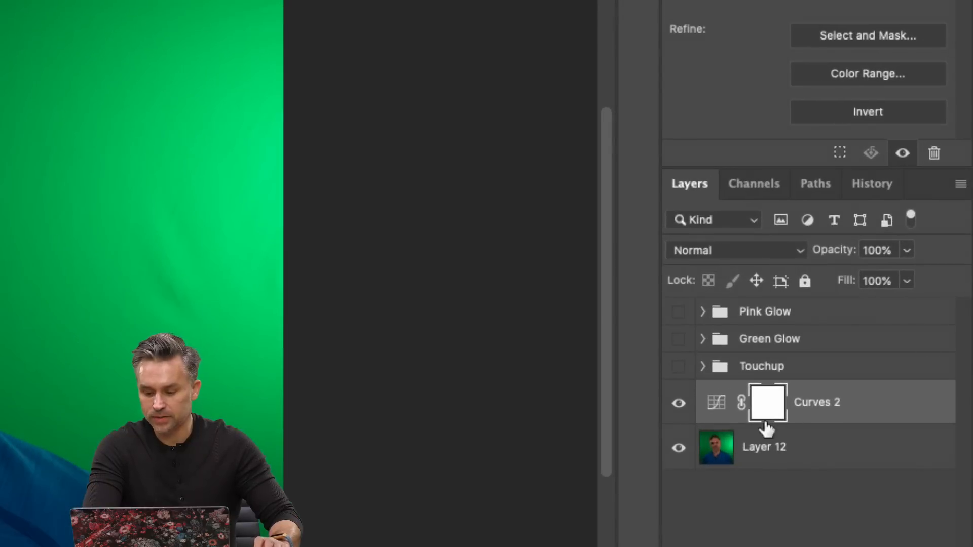
click(716, 402)
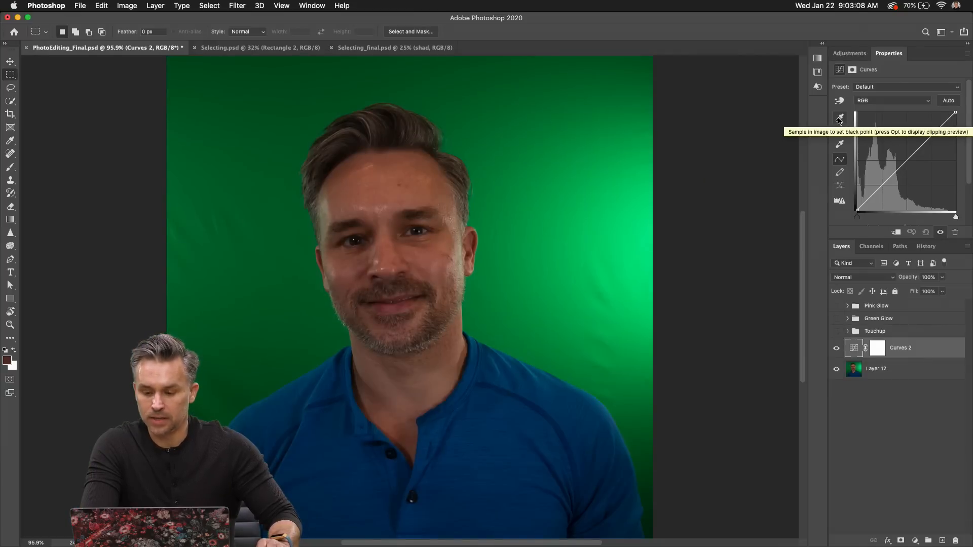
Set the Curves black-point target colour to skin tone 755241, sample the dark under-eye area with it, and return to the Rectangular Marquee tool.
double_click(839, 118)
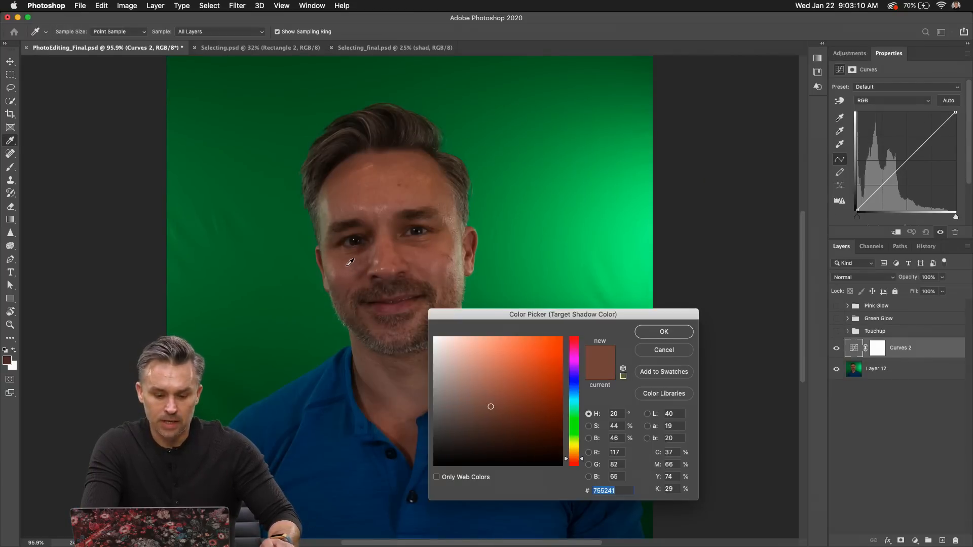
click(655, 338)
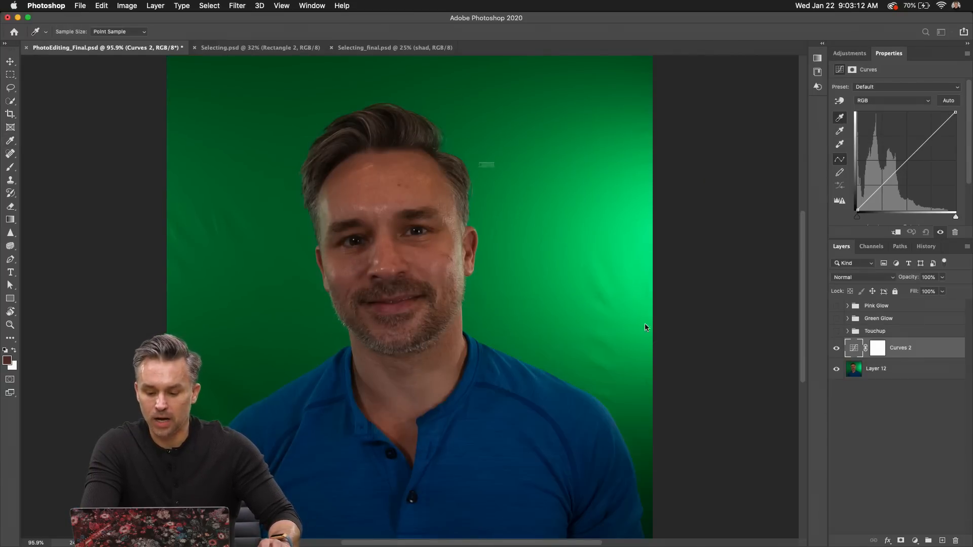
click(515, 189)
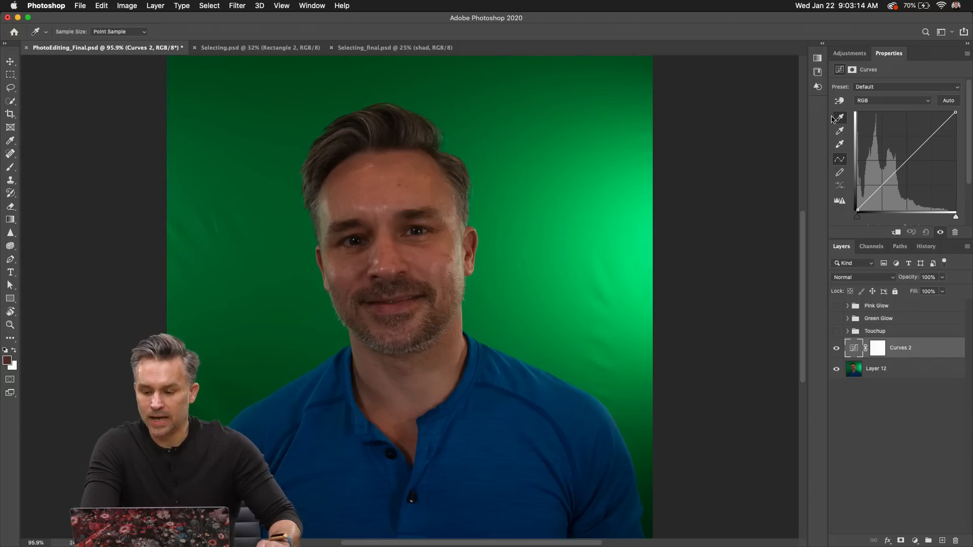
click(364, 246)
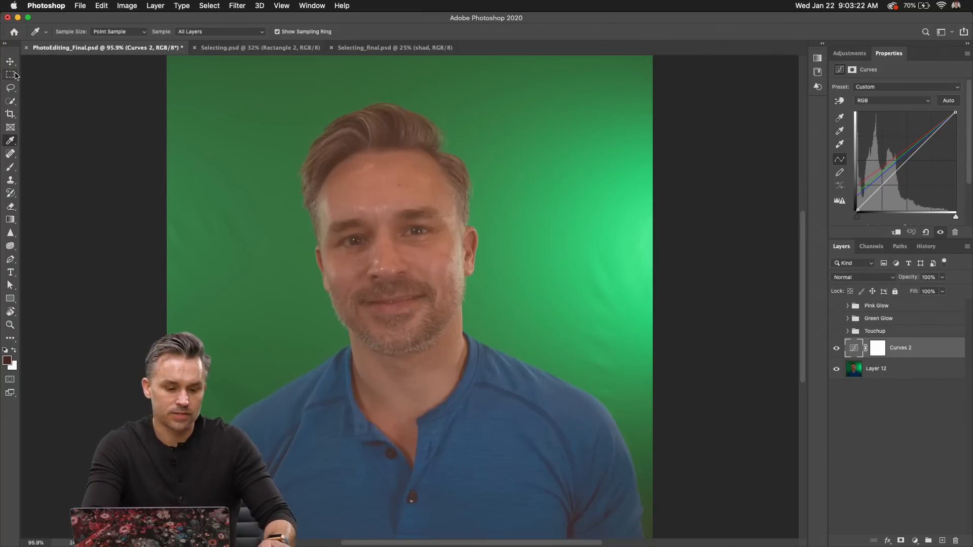
click(15, 74)
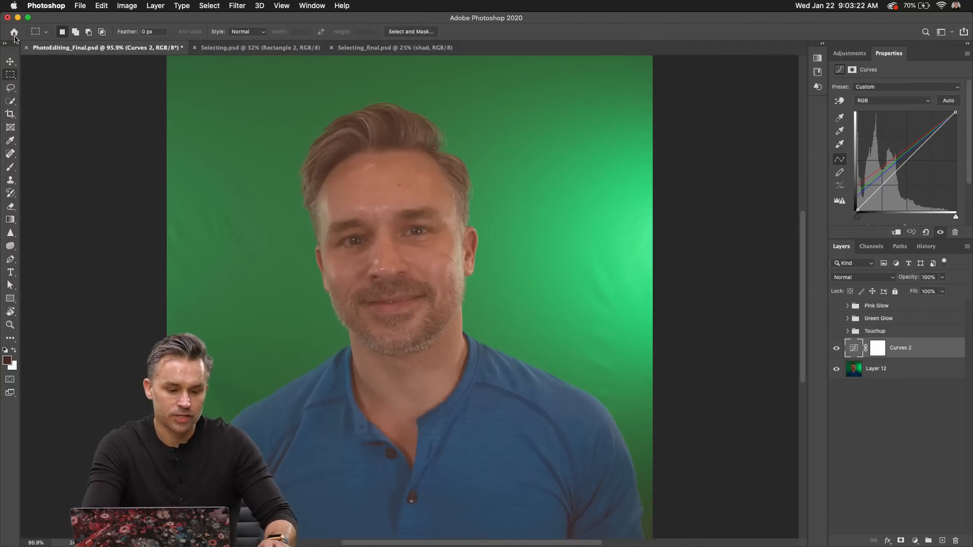
Return to Discord and view the before-and-after portrait with the red arrow at enlarged size.
click(17, 18)
scroll(639, 367, down, 3)
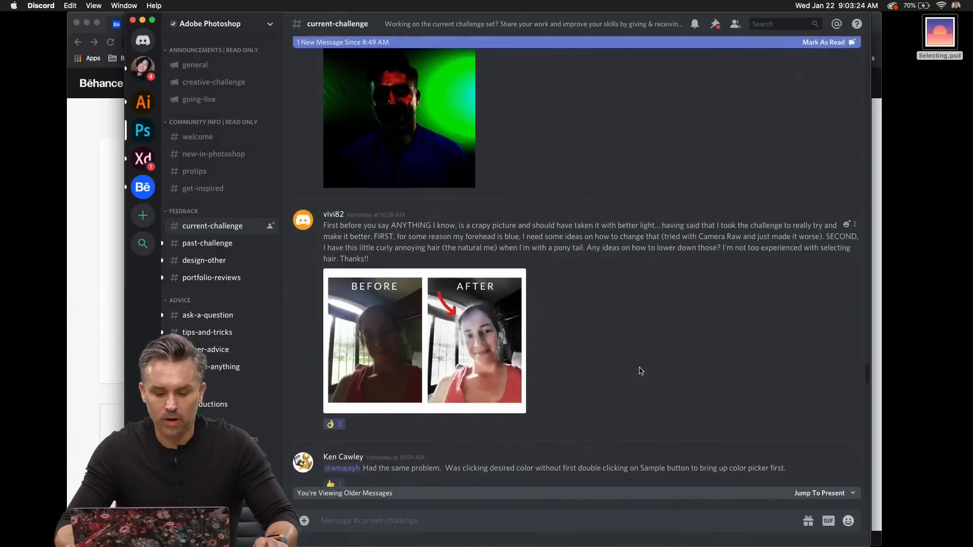
scroll(639, 367, down, 2)
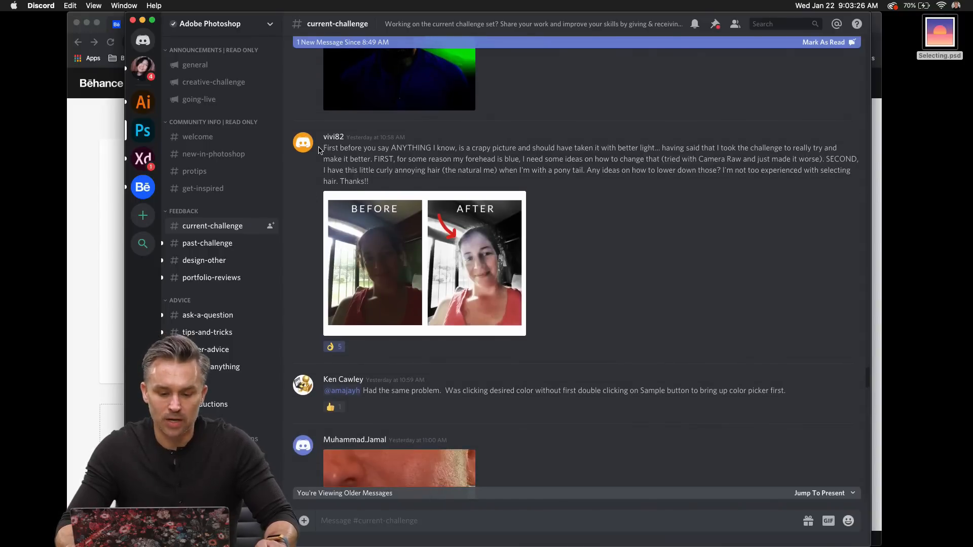
scroll(421, 261, down, 1)
click(413, 236)
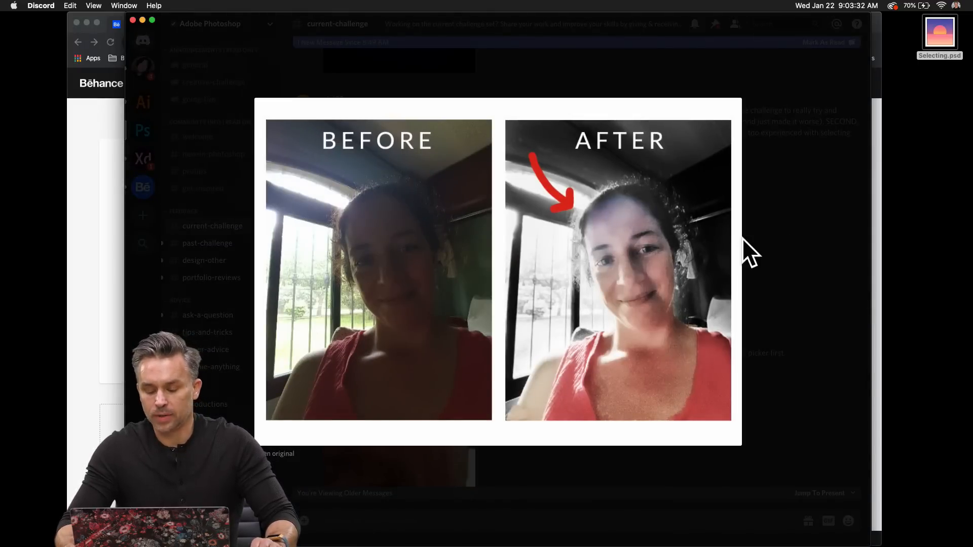
click(763, 242)
Read through the later challenge submissions and view the portrait from the Camera Raw colour-temperature advice at enlarged size.
scroll(616, 261, down, 10)
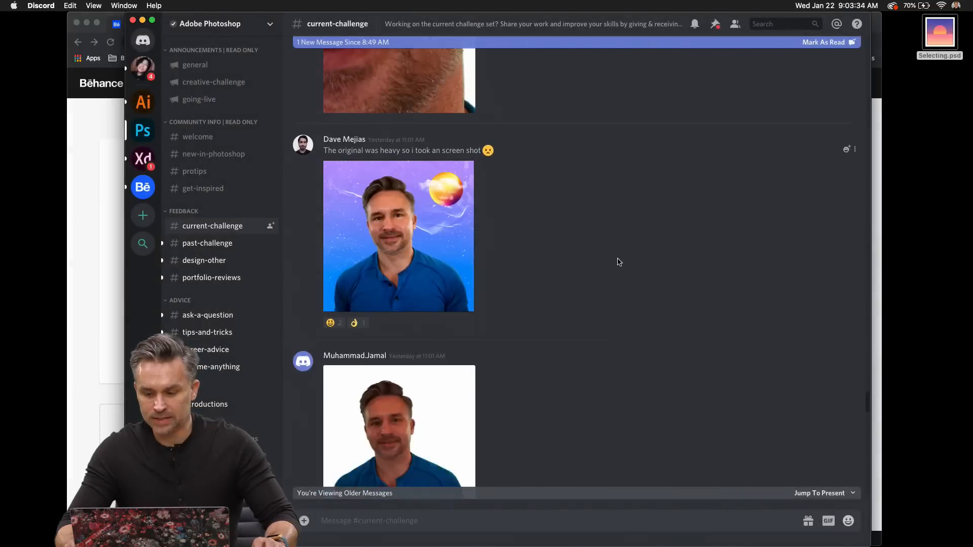
scroll(618, 261, up, 2)
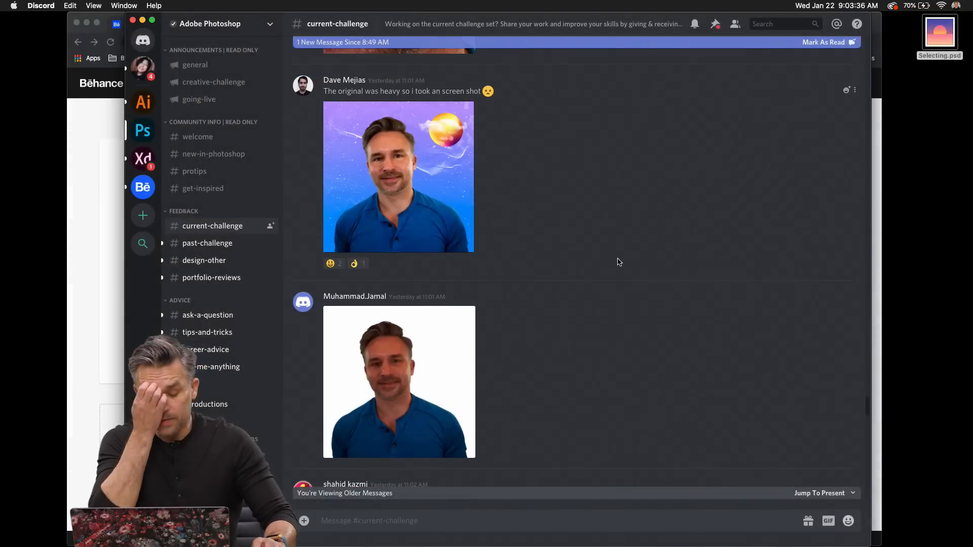
scroll(617, 261, down, 10)
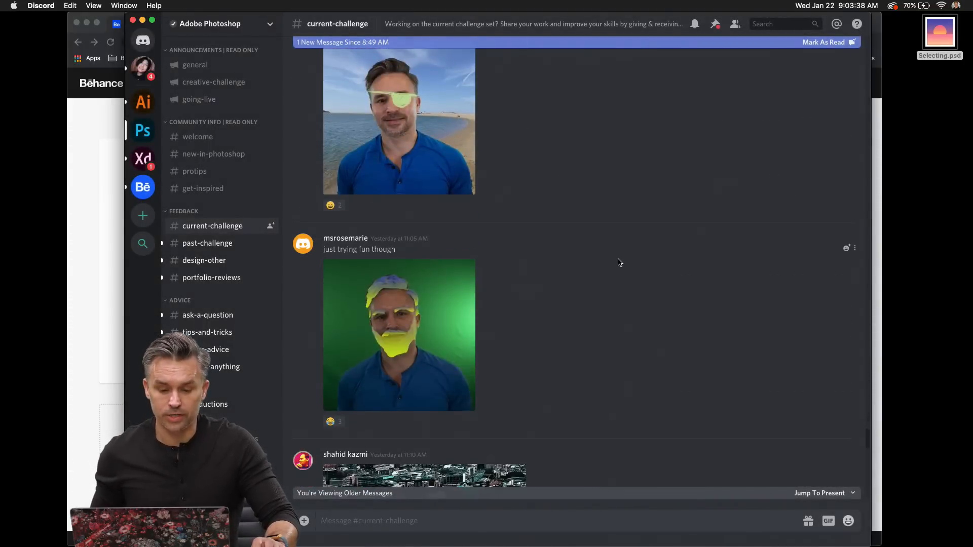
scroll(617, 261, down, 20)
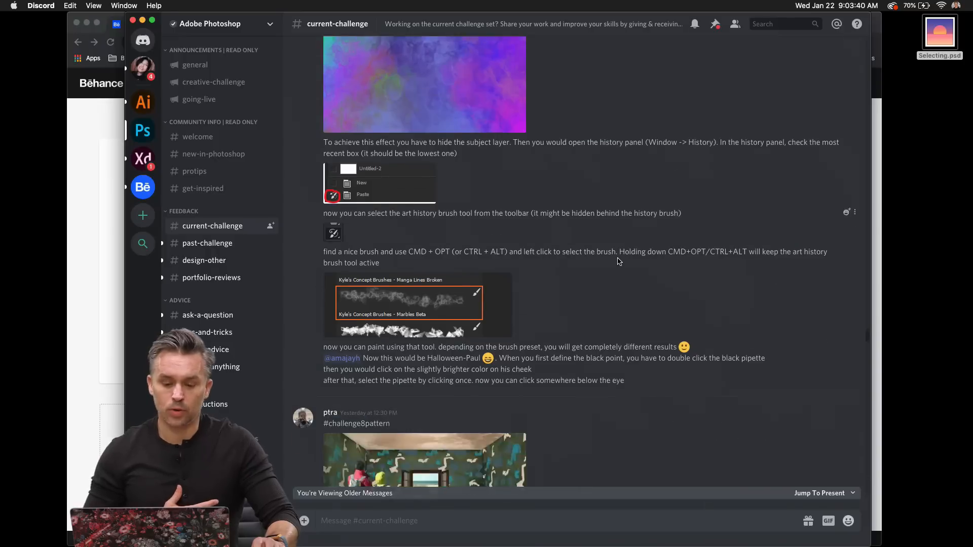
scroll(617, 262, down, 3)
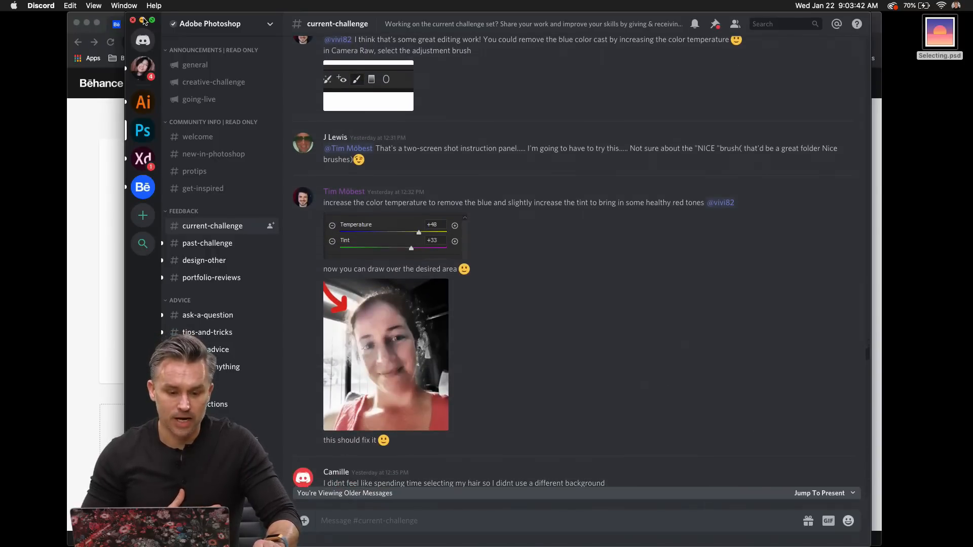
scroll(560, 250, down, 10)
scroll(565, 249, up, 5)
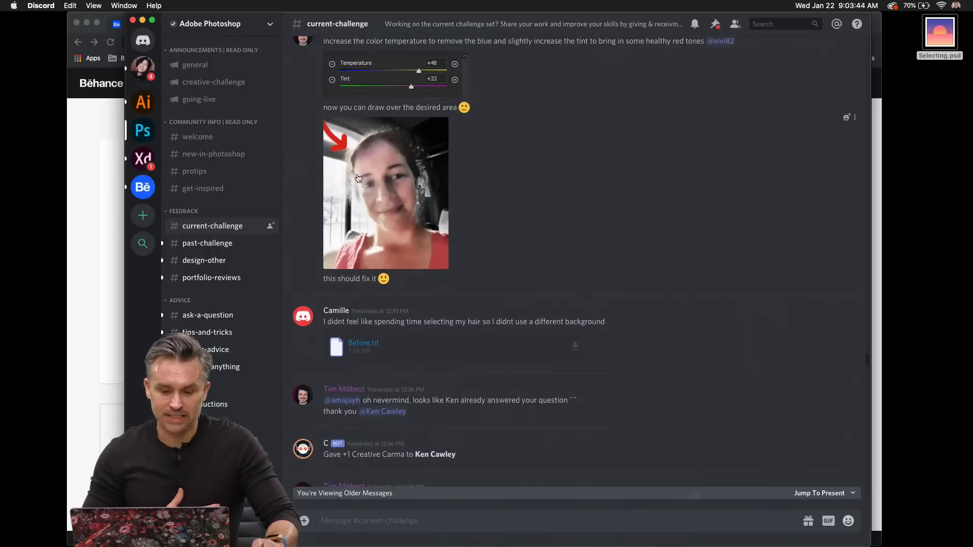
scroll(358, 178, up, 5)
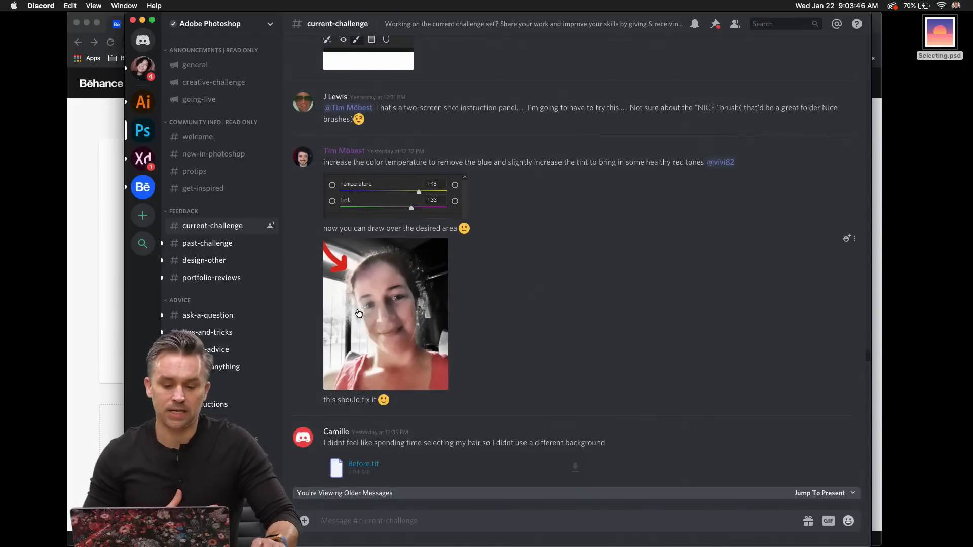
click(359, 267)
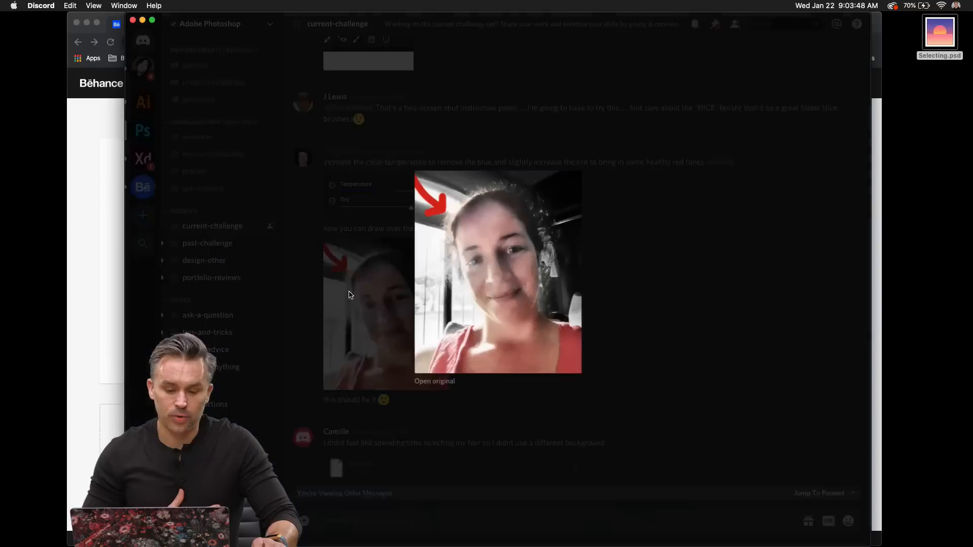
click(672, 280)
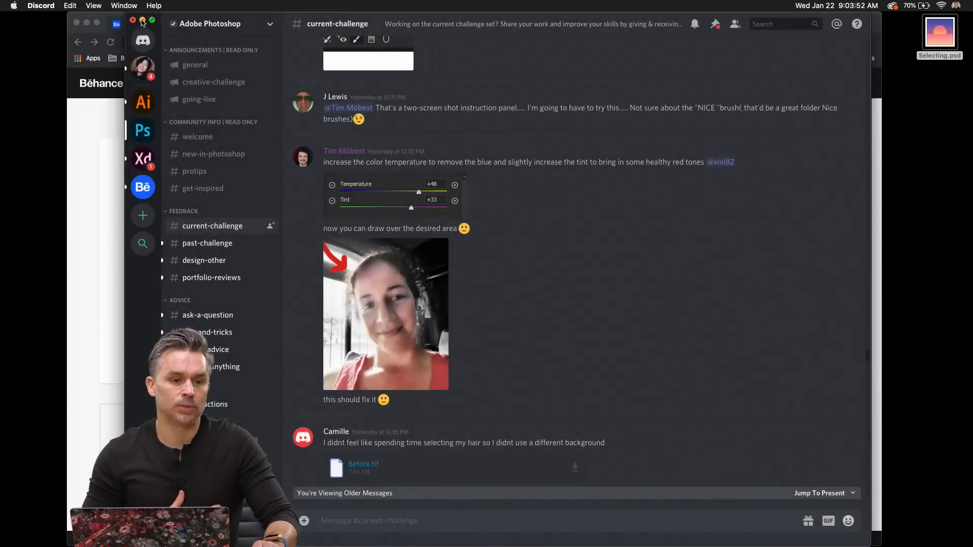
Switch to Photoshop, make the Touchup, Green Glow and Pink Glow groups visible in PhotoEditing_Final.psd, and select the Pink Glow group.
click(141, 21)
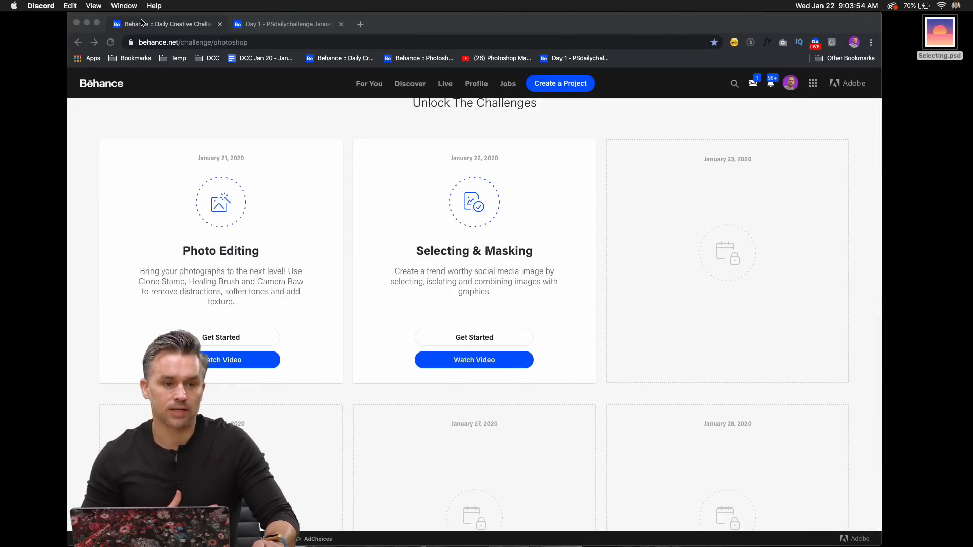
click(92, 192)
mouse_move(116, 545)
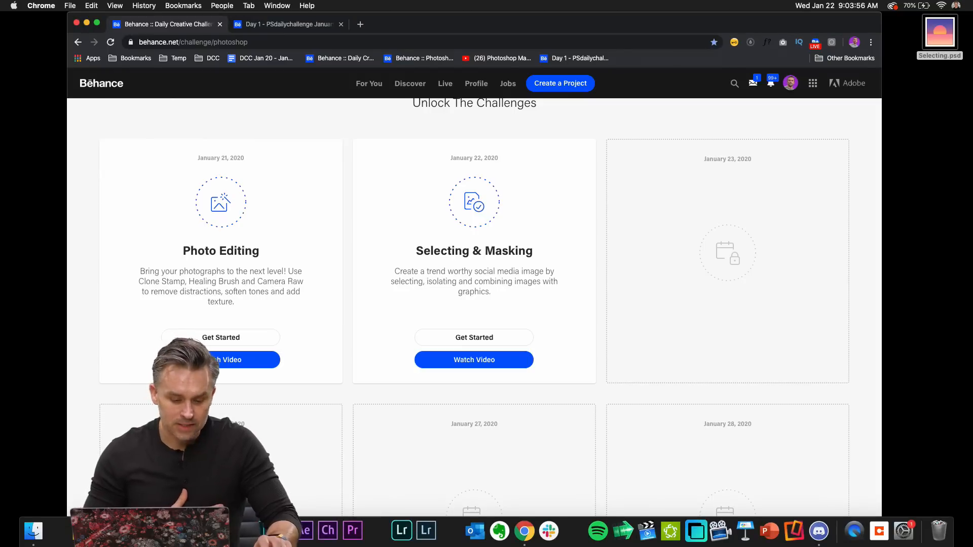
click(254, 531)
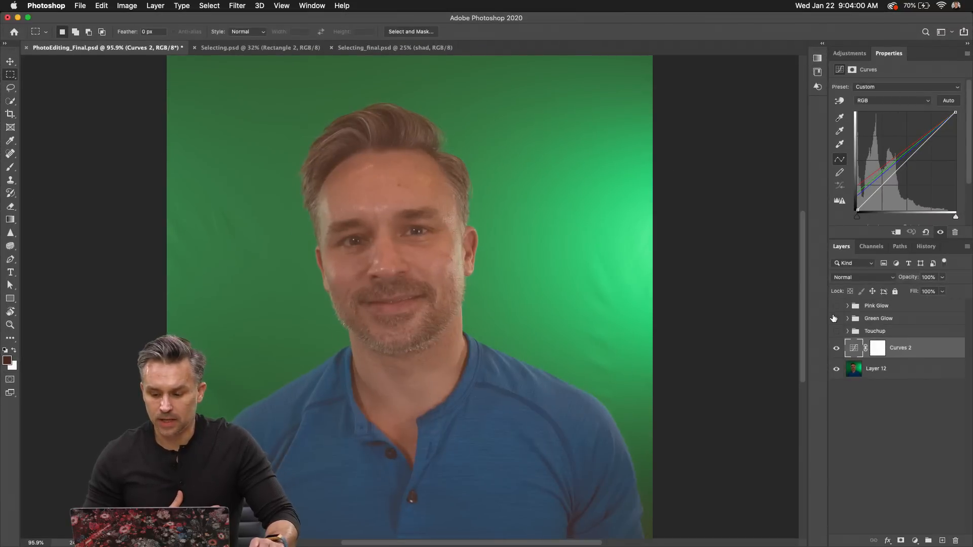
click(836, 332)
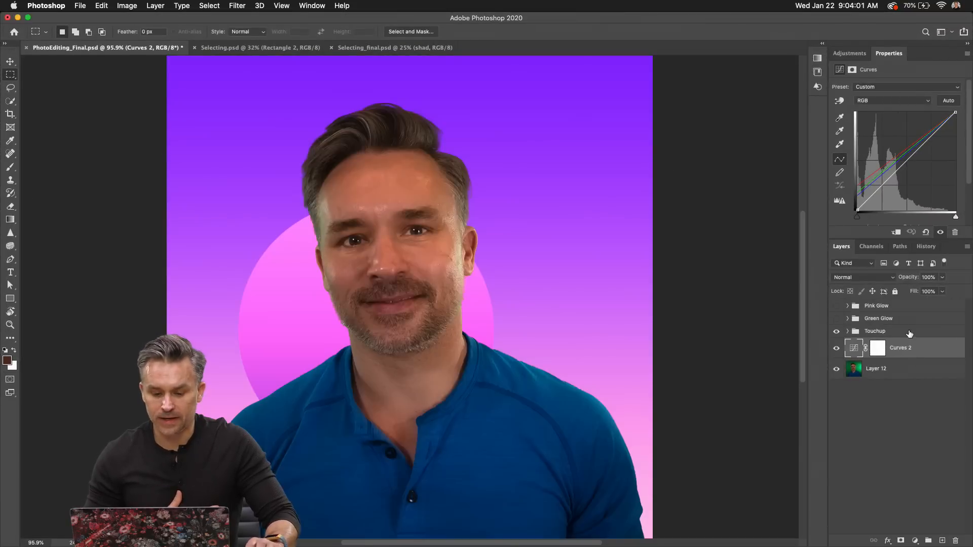
click(837, 319)
click(836, 306)
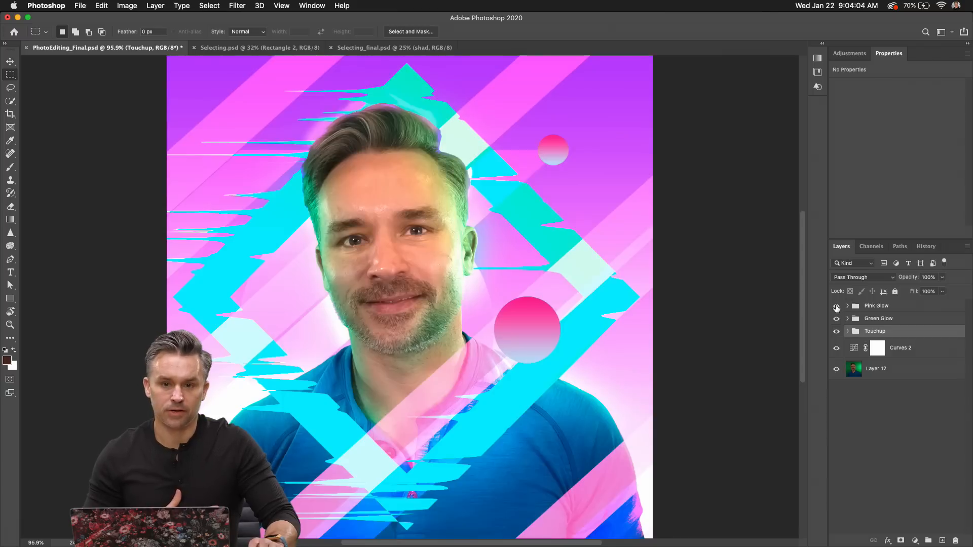
click(883, 307)
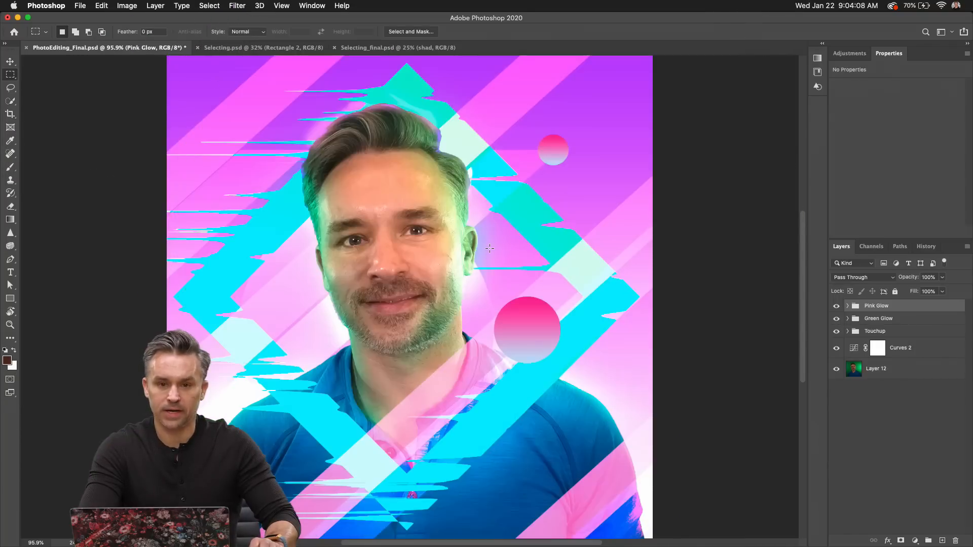
Bring up Selecting.psd and activate the Rectangle Tool with its drawing mode set to Shape.
click(232, 49)
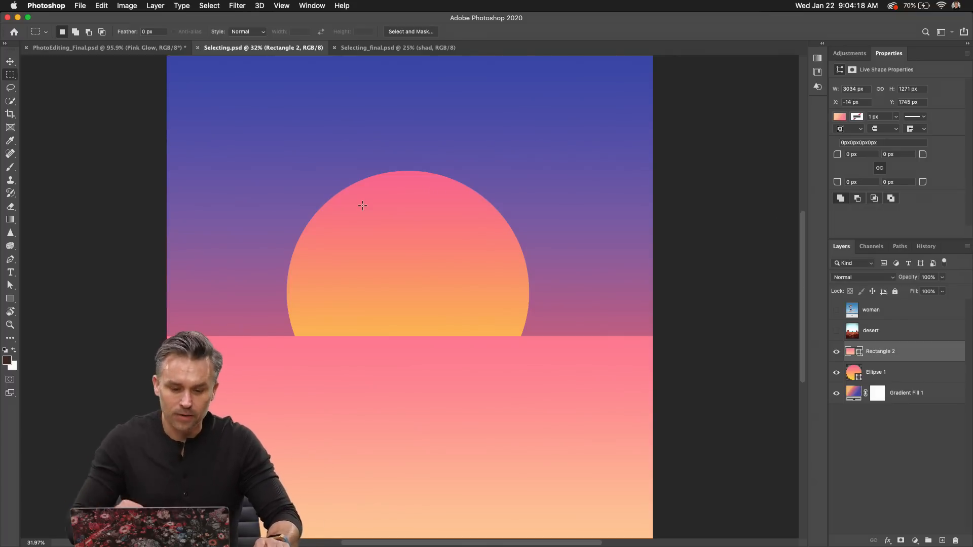
key(super+plus)
key(super+plus)
key(super+minus)
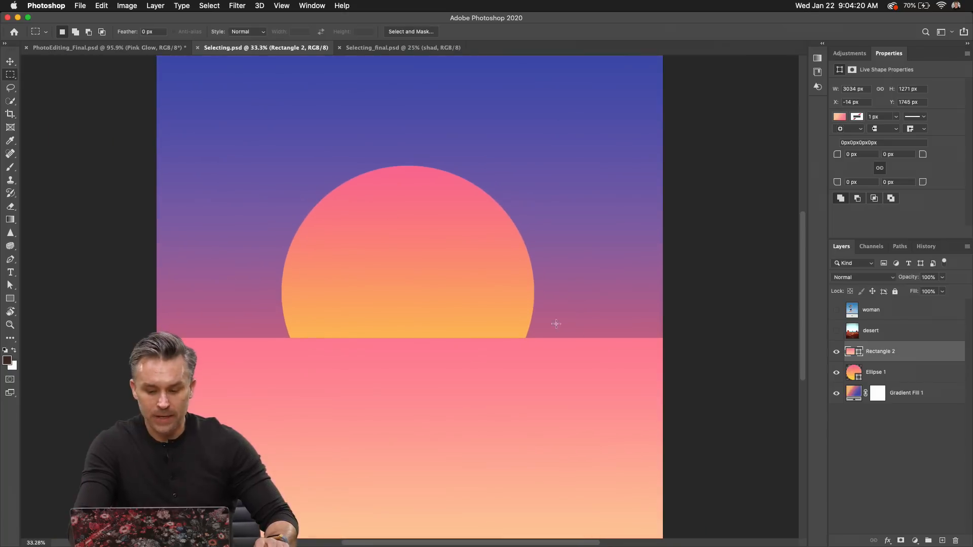
click(4, 298)
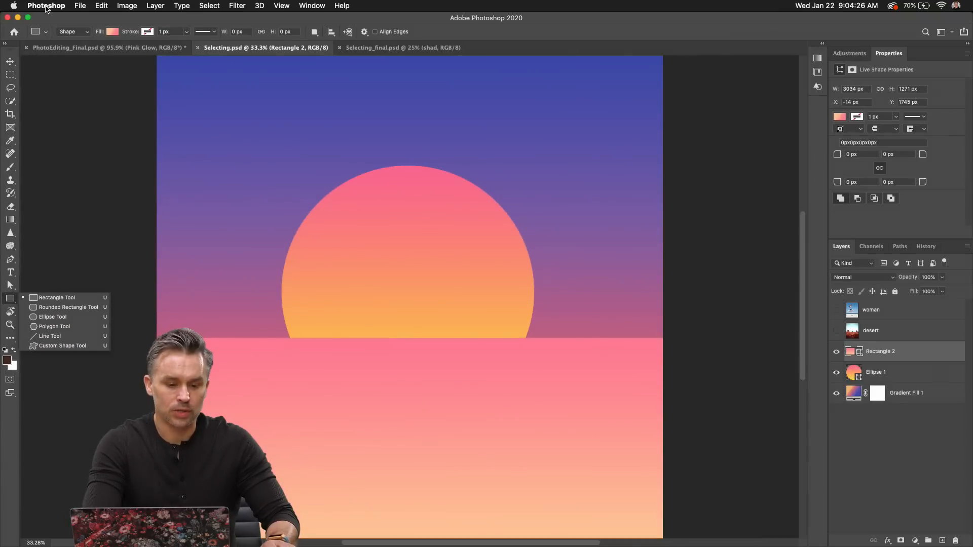
click(58, 28)
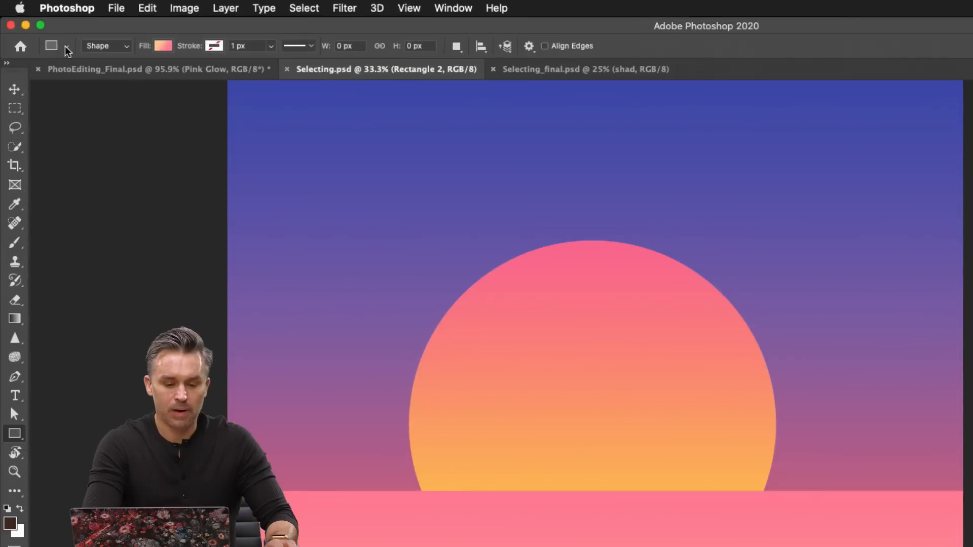
click(65, 32)
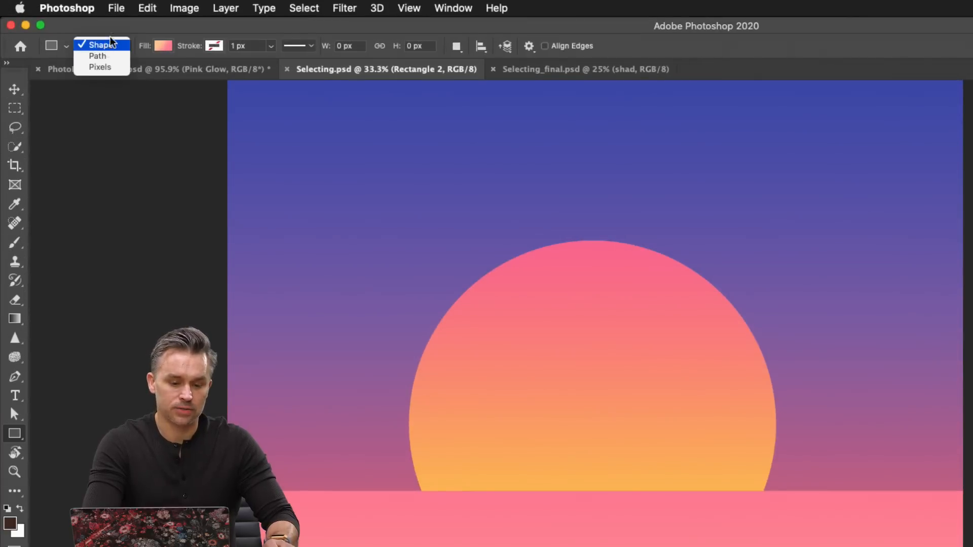
click(110, 42)
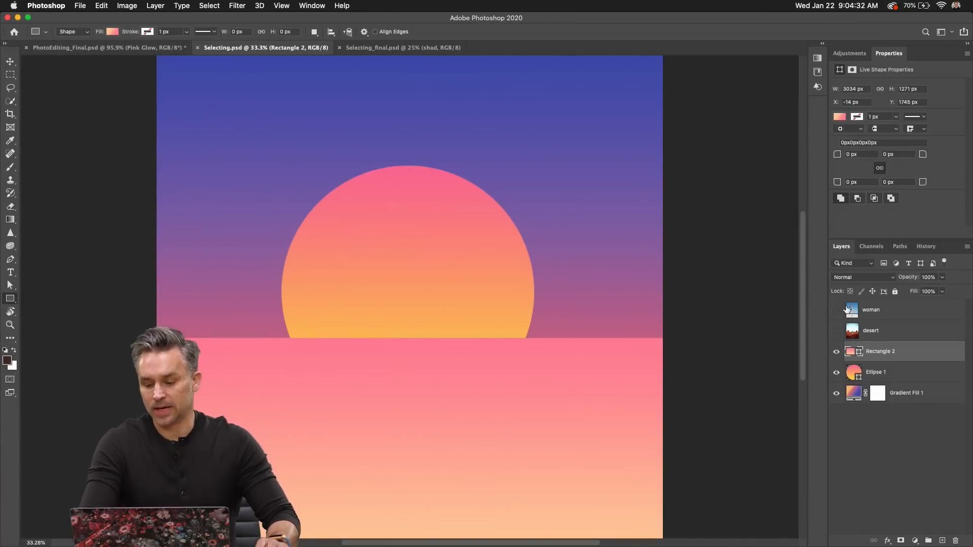
Make the desert and woman layers visible in Selecting.psd and select the woman layer.
click(836, 331)
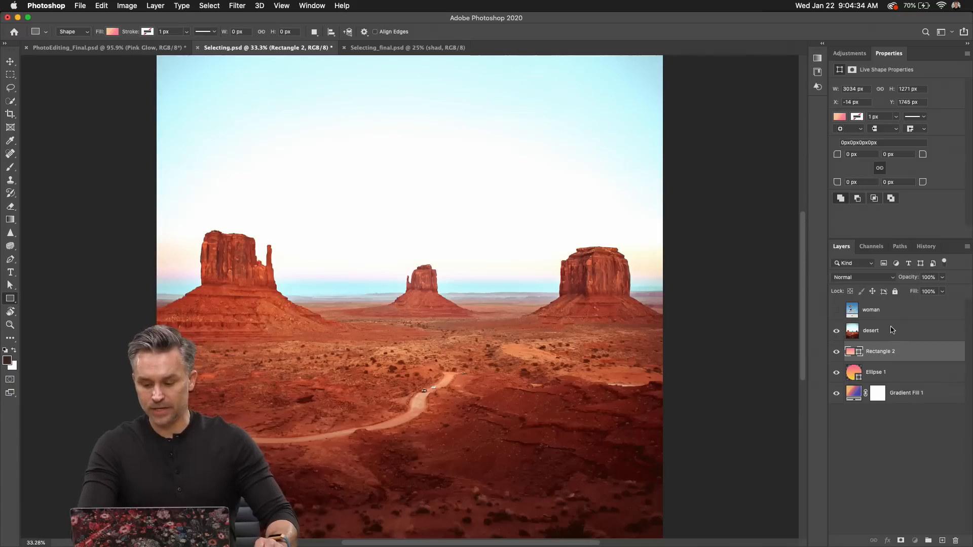
click(852, 324)
click(834, 310)
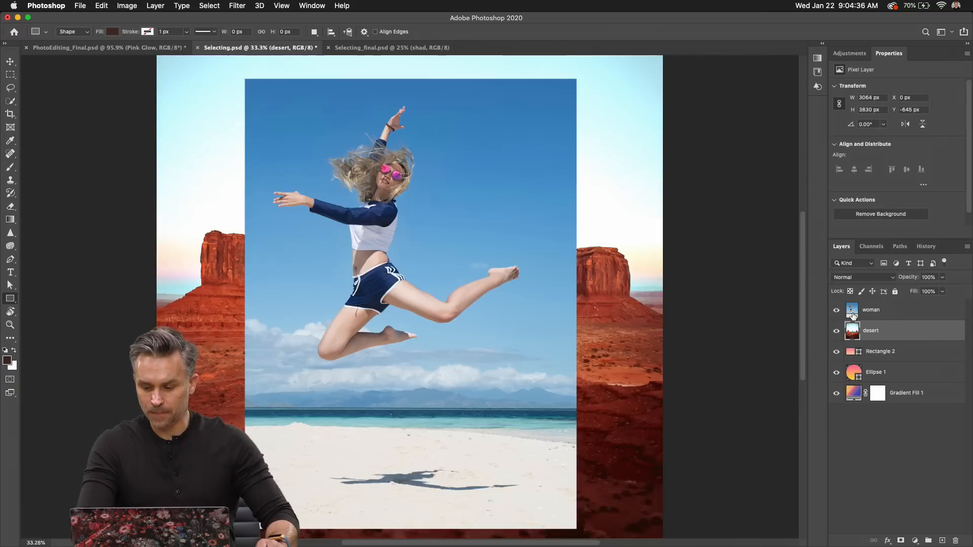
click(894, 314)
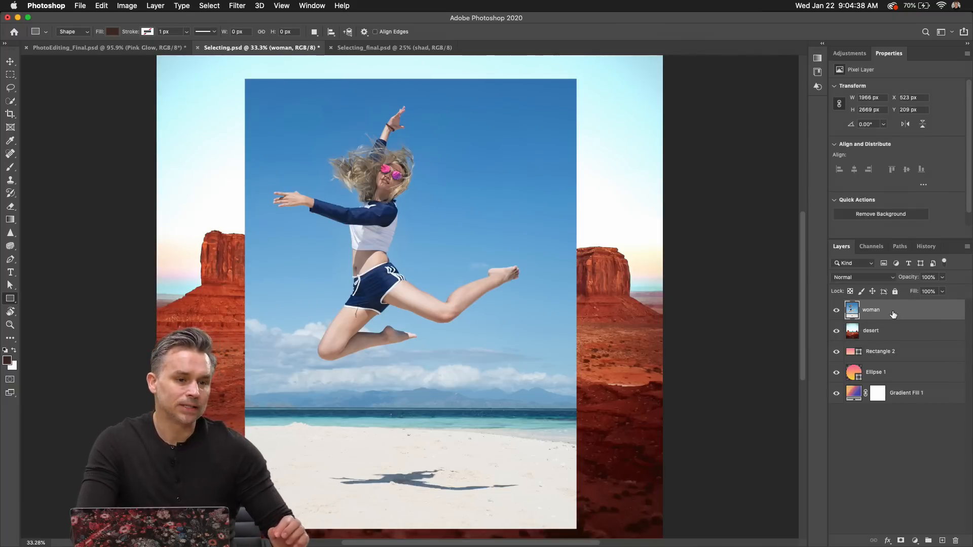
View the finished challenge artworks on the desktop, then return to Photoshop and examine the jumping woman up close.
click(17, 19)
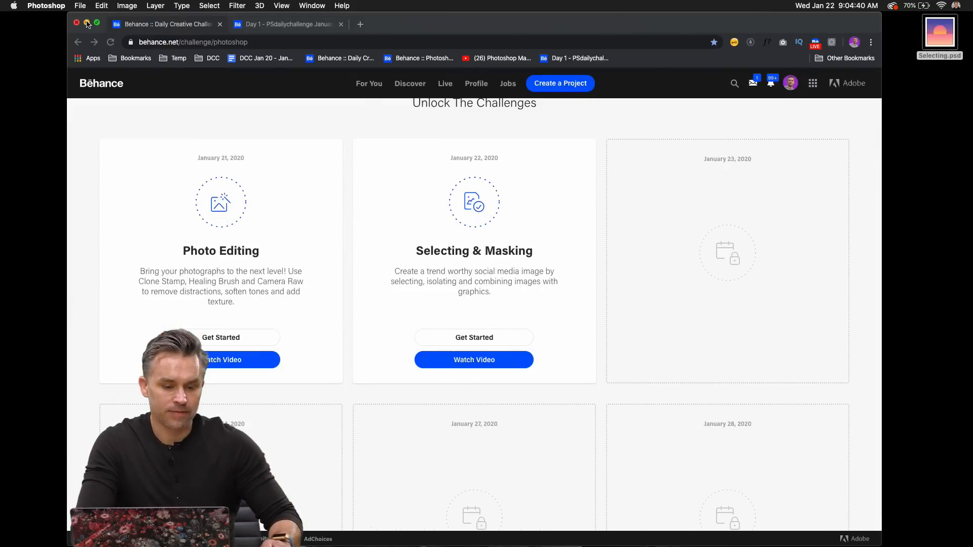
click(86, 23)
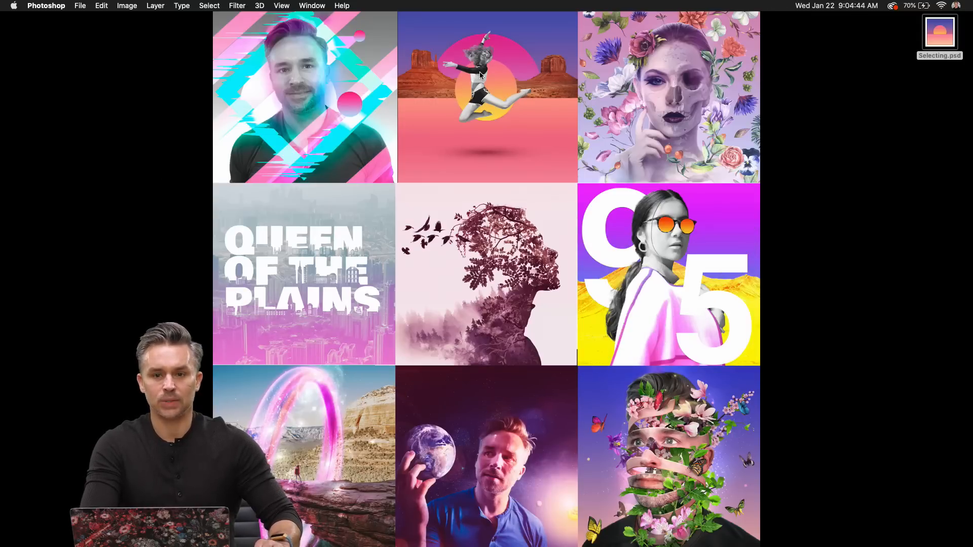
mouse_move(254, 546)
click(155, 530)
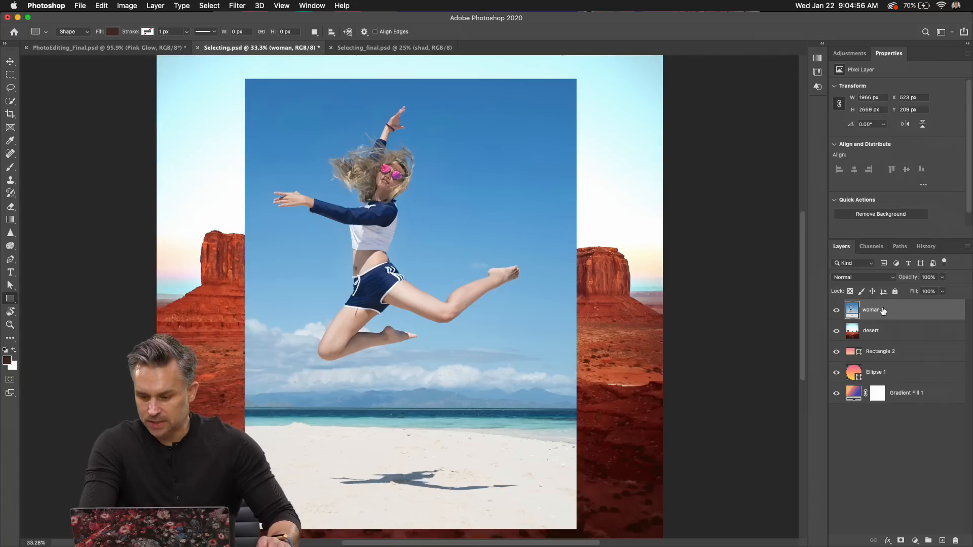
key(super+plus)
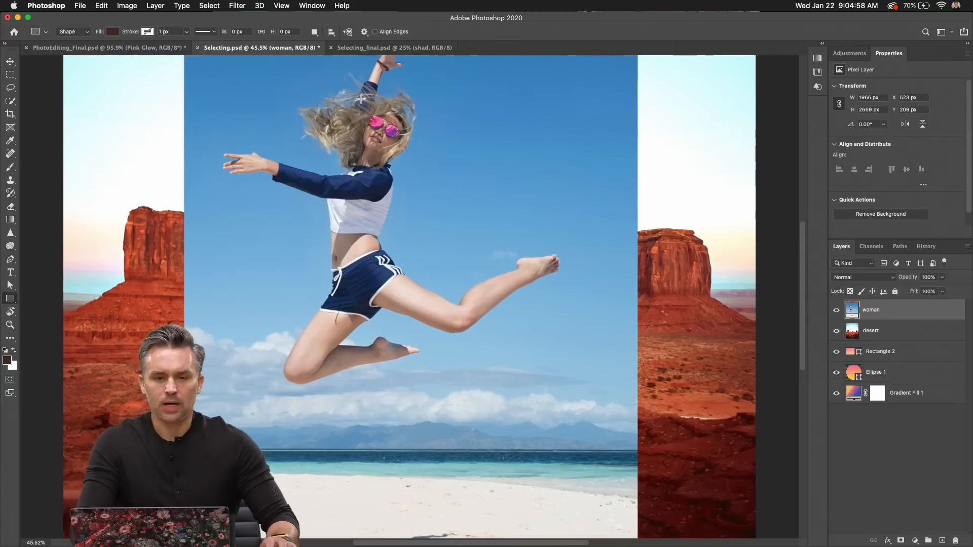
key(super+plus)
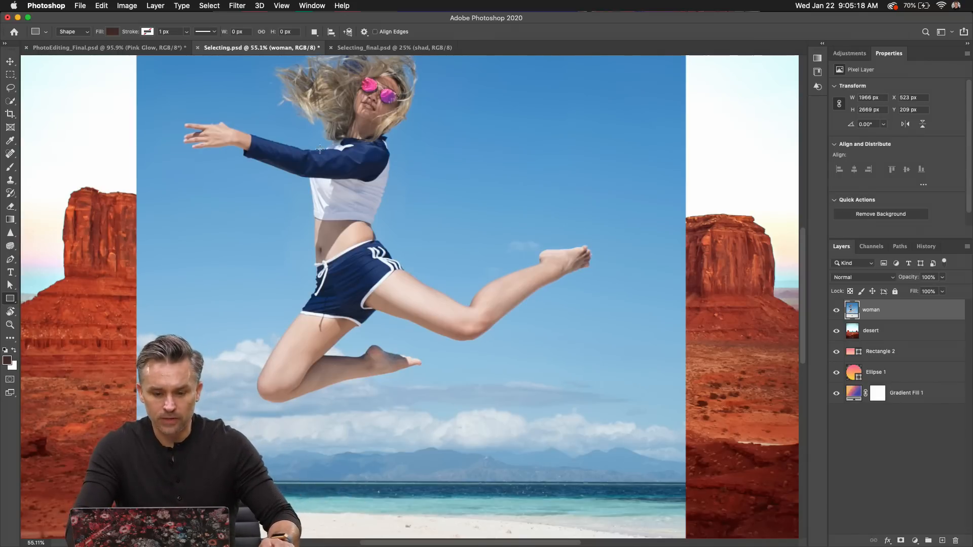
key(super+0)
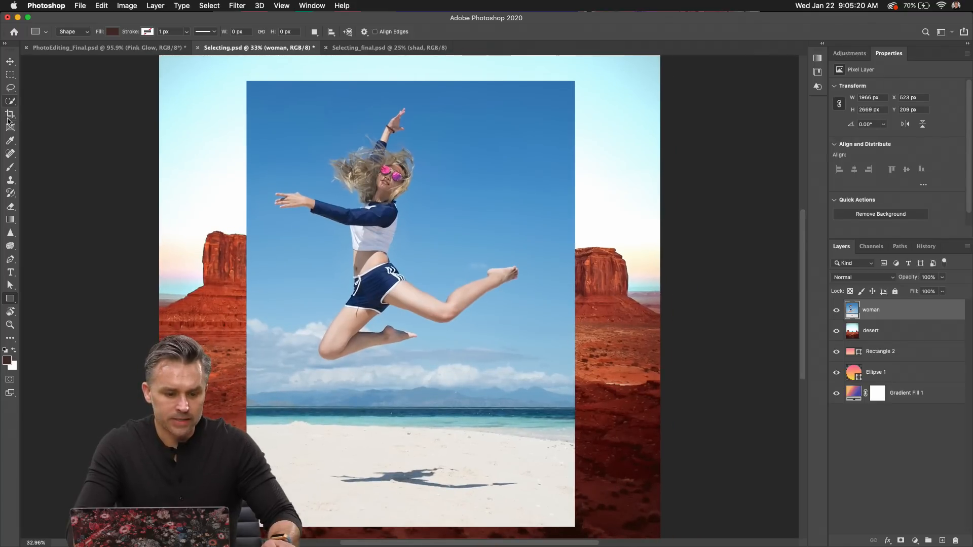
Try to select the sky and clouds behind the woman by adding areas with the Magic Wand Tool, then deselect.
click(10, 102)
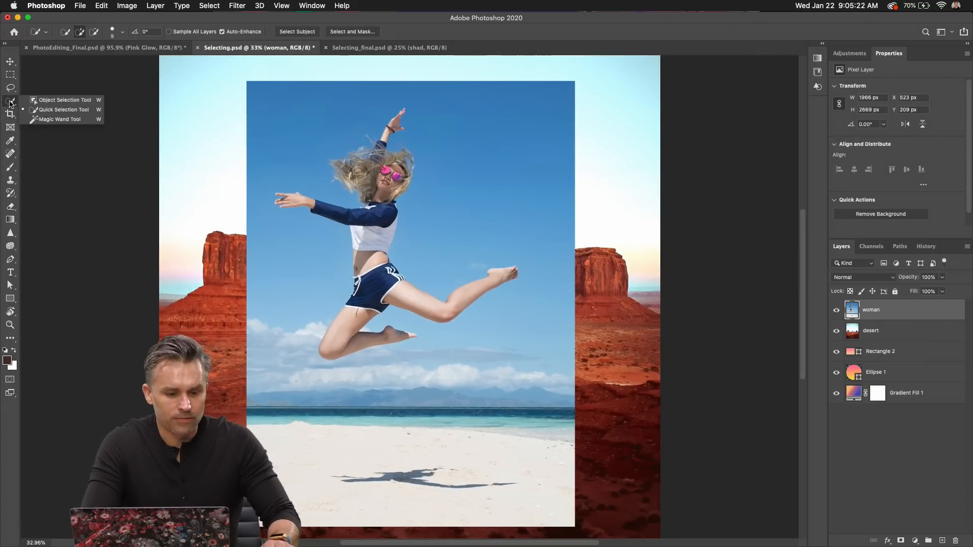
click(60, 120)
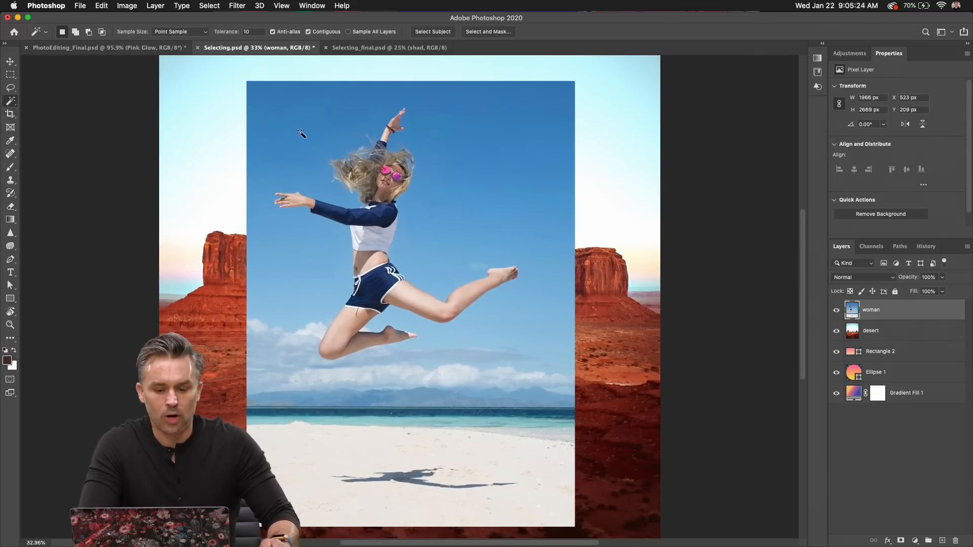
click(297, 131)
shift+click(293, 179)
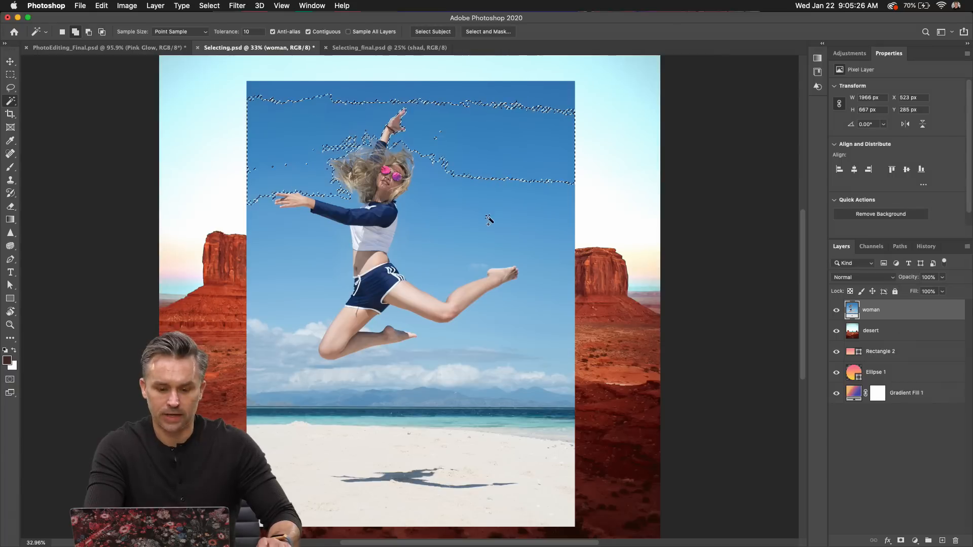
shift+click(491, 217)
shift+click(408, 368)
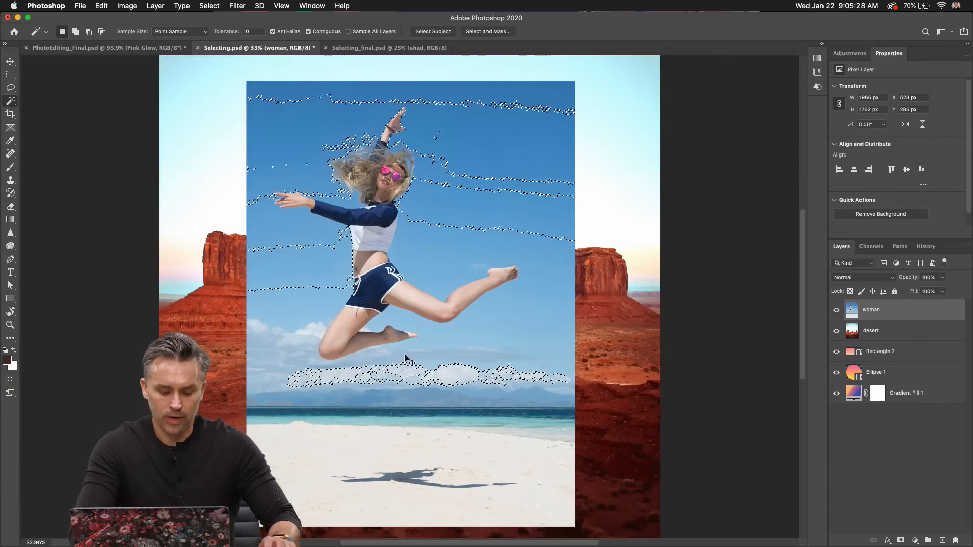
key(super+d)
Try to select part of the sky beside the woman with the Quick Selection Tool.
click(10, 101)
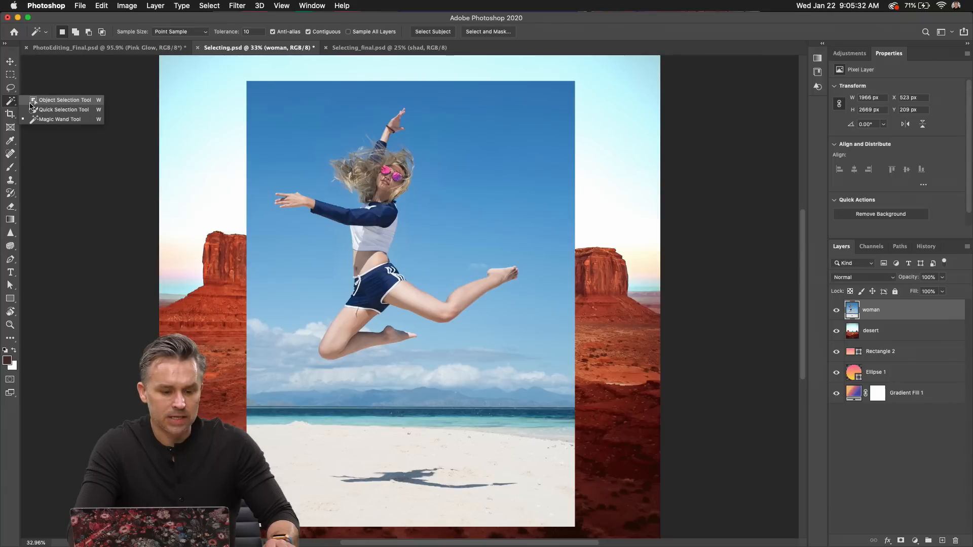
click(33, 109)
scroll(408, 300, up, 3)
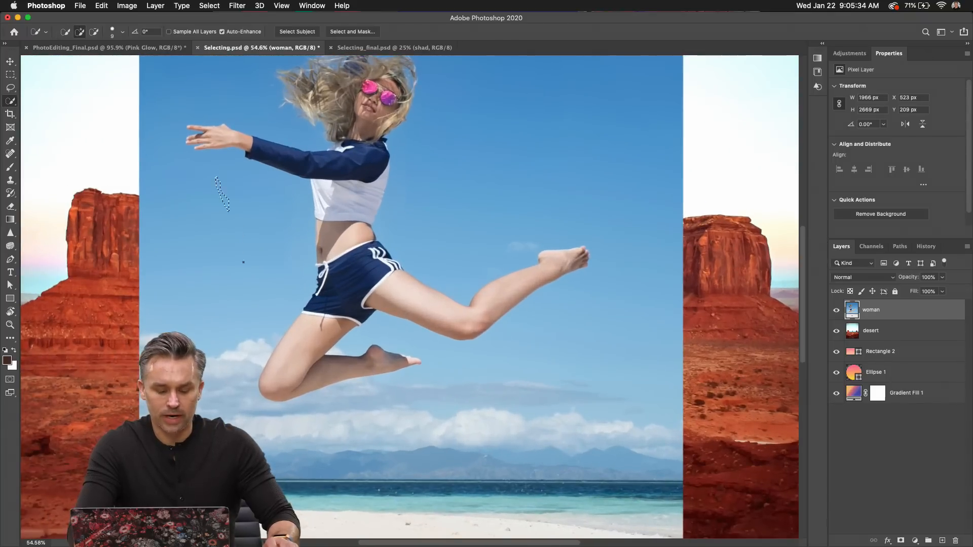
Select the jumping woman by framing her whole figure with the Object Selection Tool in Rectangle mode.
click(10, 101)
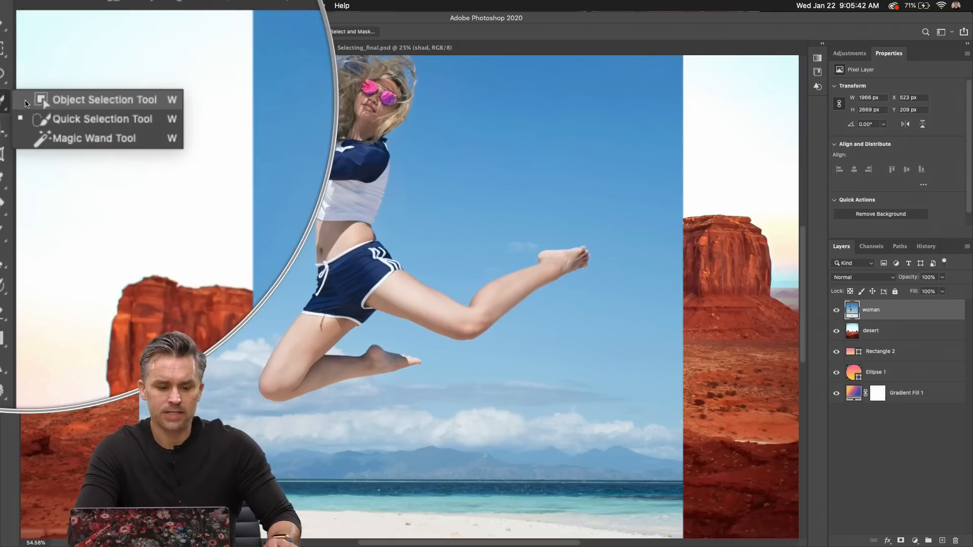
click(26, 101)
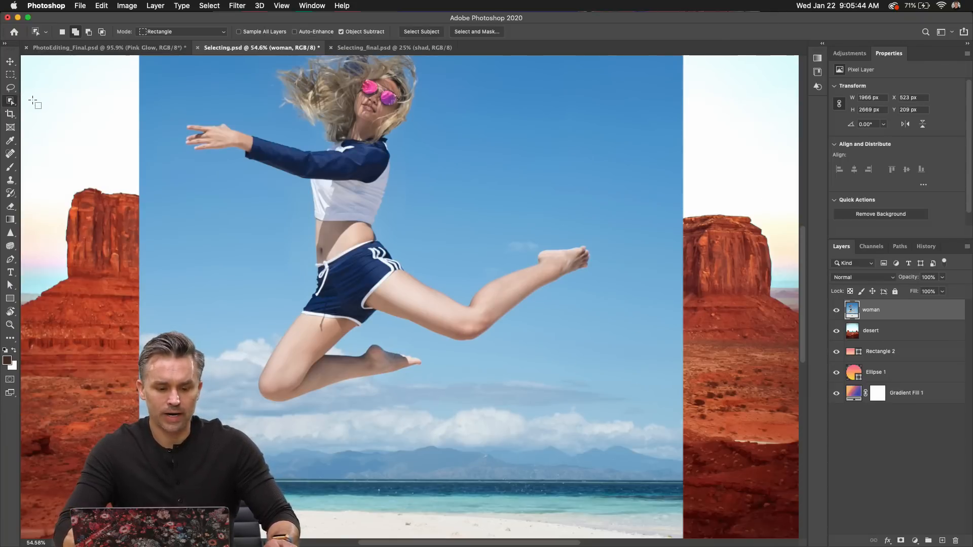
key(super+0)
drag(244, 75, 566, 388)
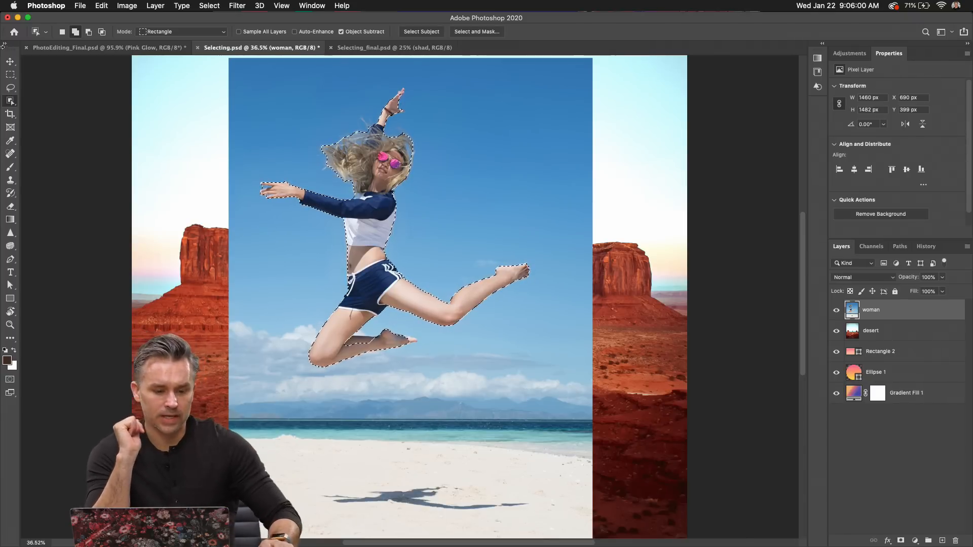
Try to refine the selection around the woman's outstretched hand with the Object Selection Tool, and deselect everything.
key(super+plus)
key(super+plus)
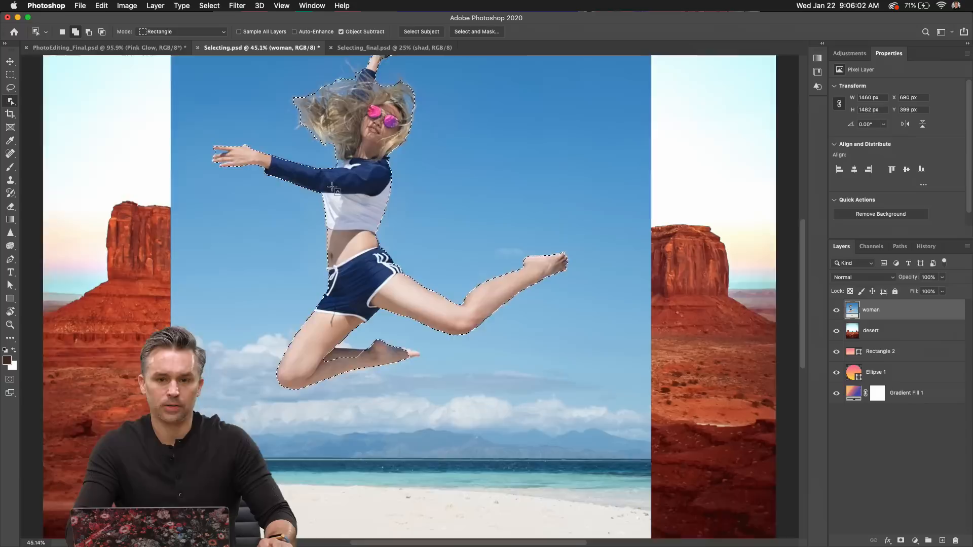
scroll(152, 243, up, 5)
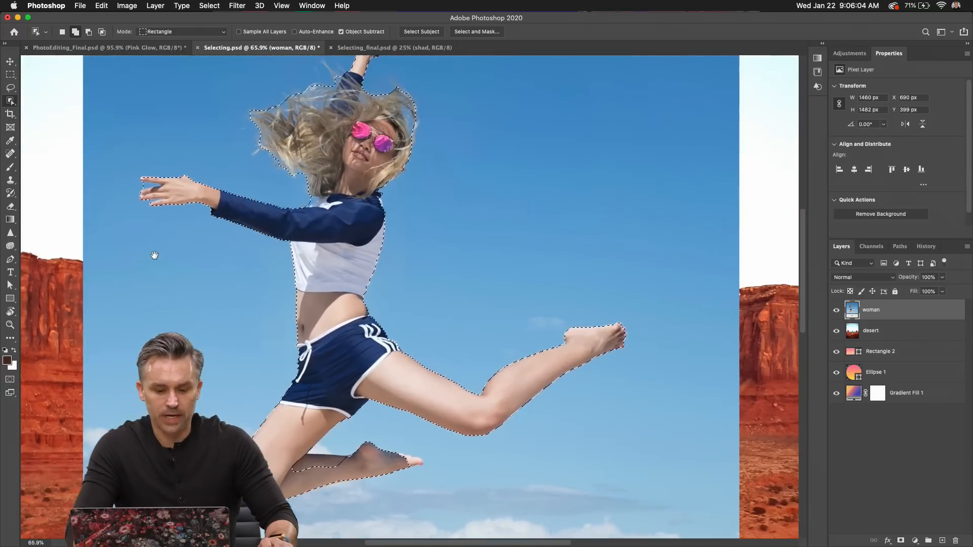
right_click(10, 101)
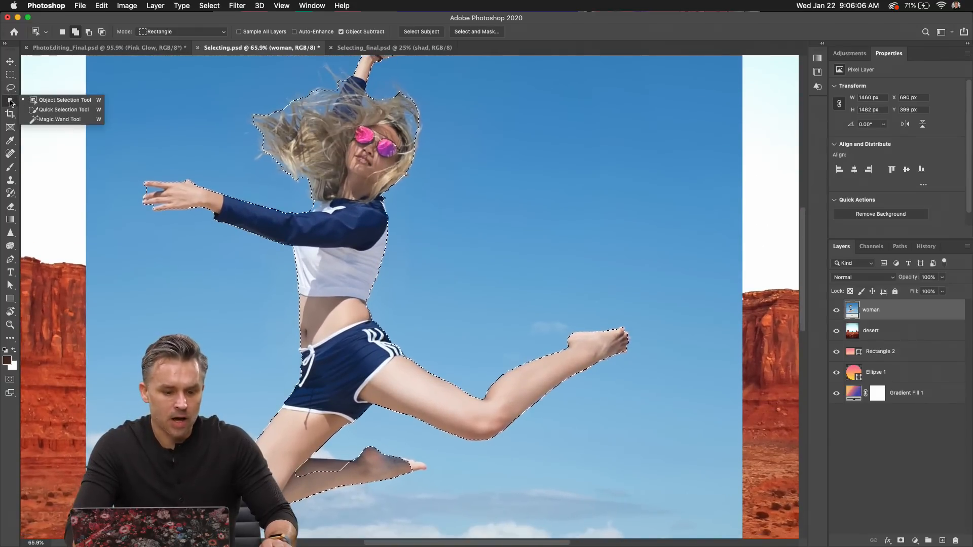
click(43, 102)
drag(133, 167, 231, 241)
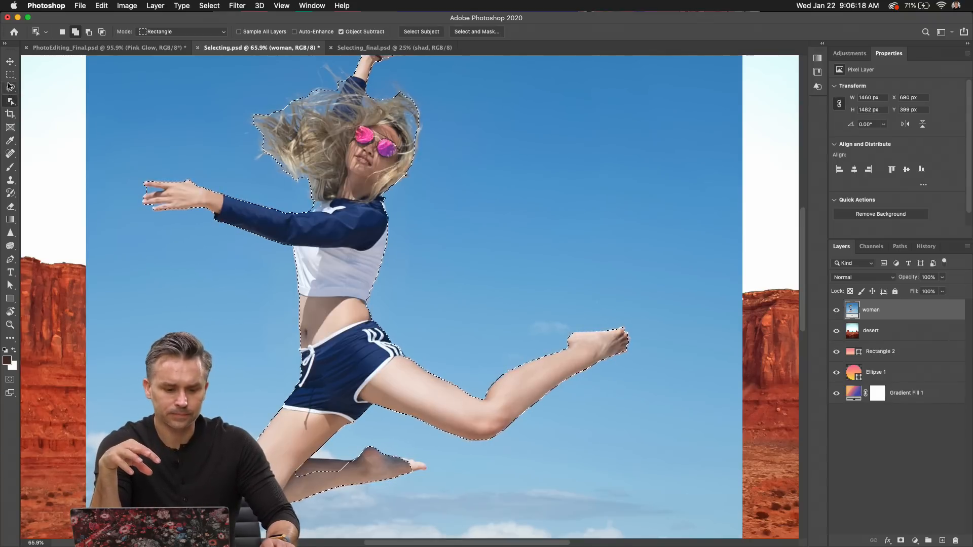
key(super+d)
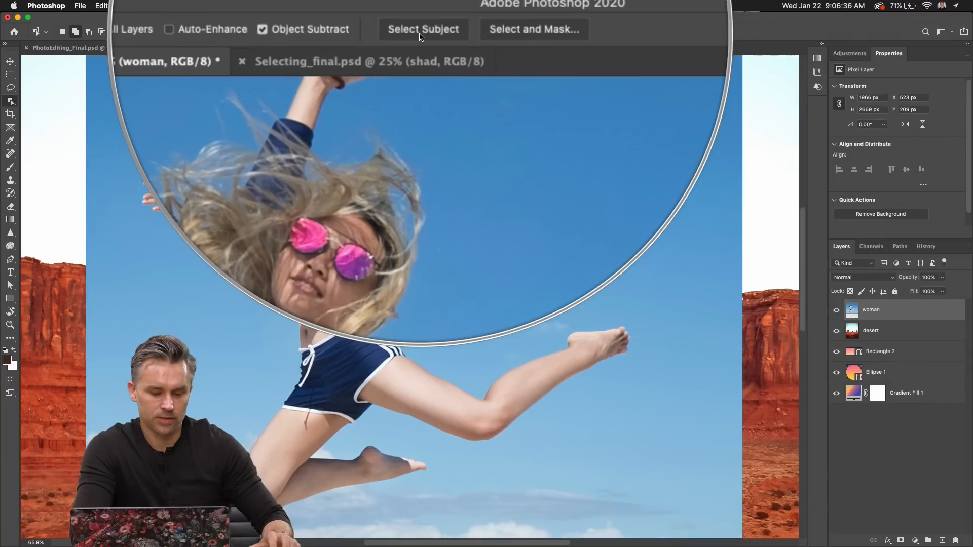
Try masking the woman layer from a Select Subject selection, and undo the layer mask and deselect.
click(419, 35)
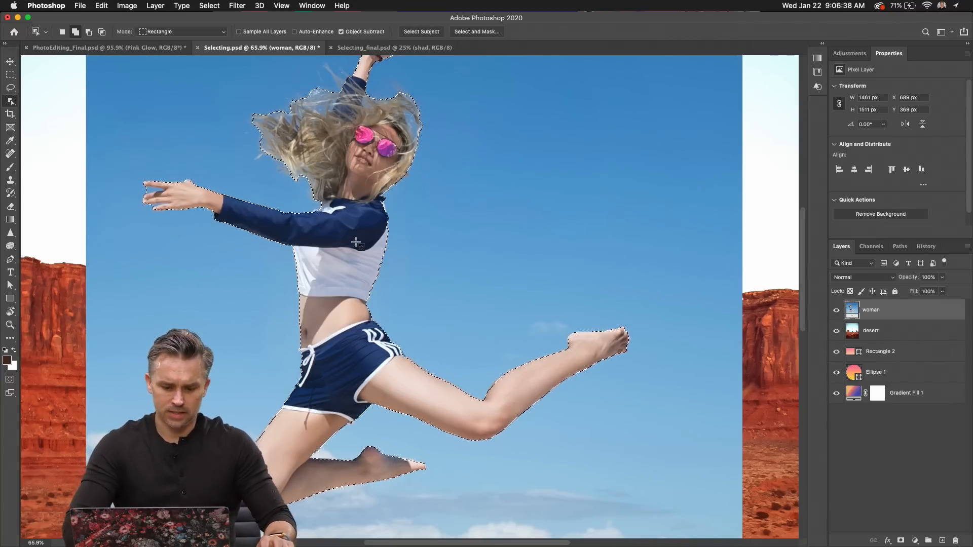
scroll(497, 275, down, 1)
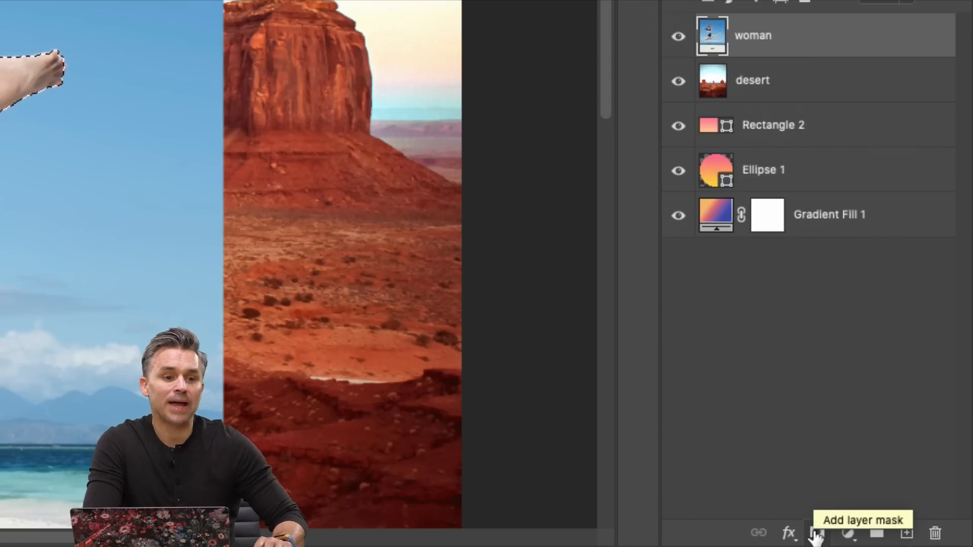
scroll(815, 533, down, 10)
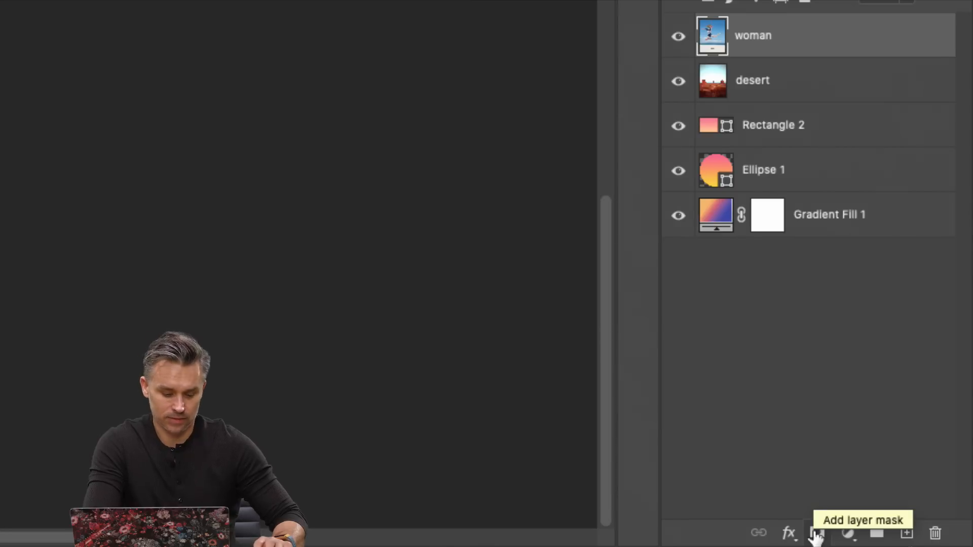
scroll(814, 533, up, 10)
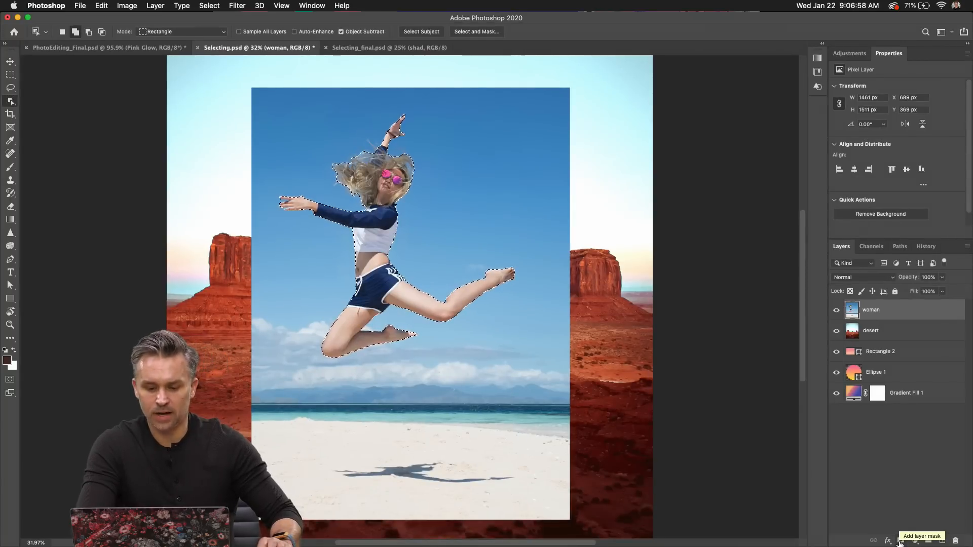
click(899, 541)
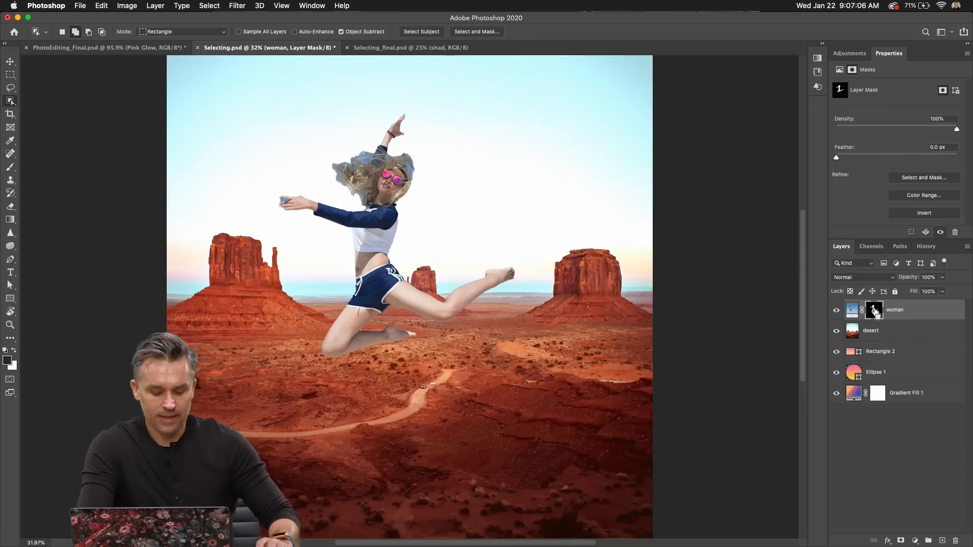
key(super+z)
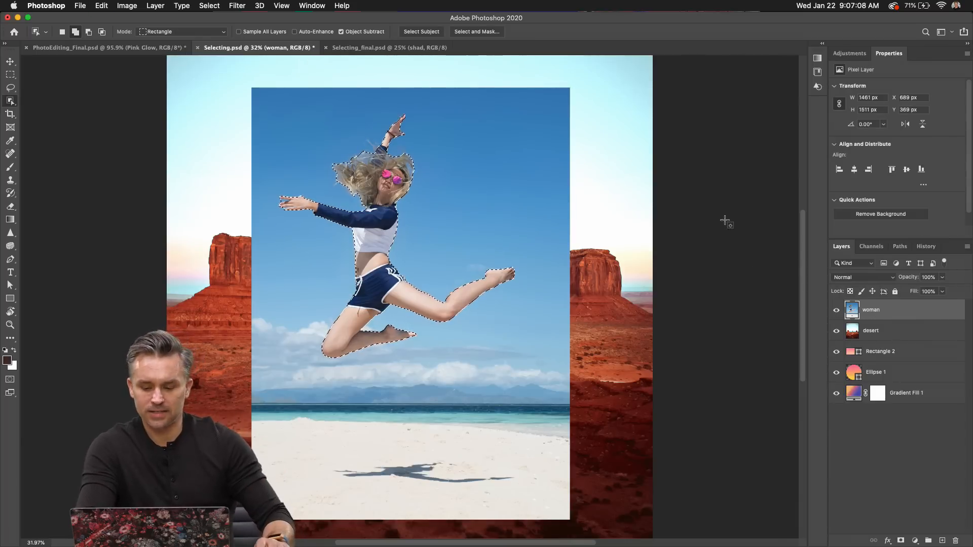
key(super+d)
Switch to the Rectangular Marquee Tool and apply the Remove Background quick action to the woman layer.
click(10, 75)
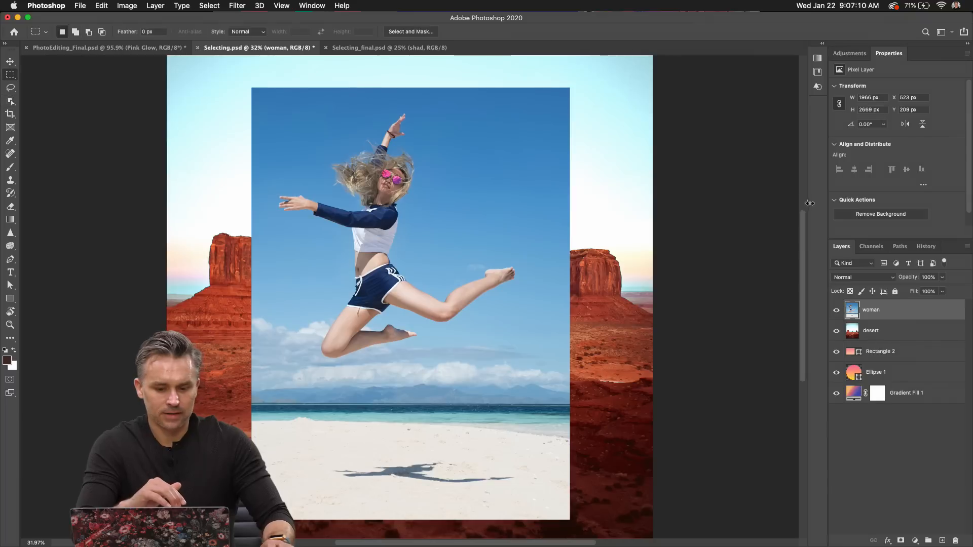
drag(903, 238, 903, 298)
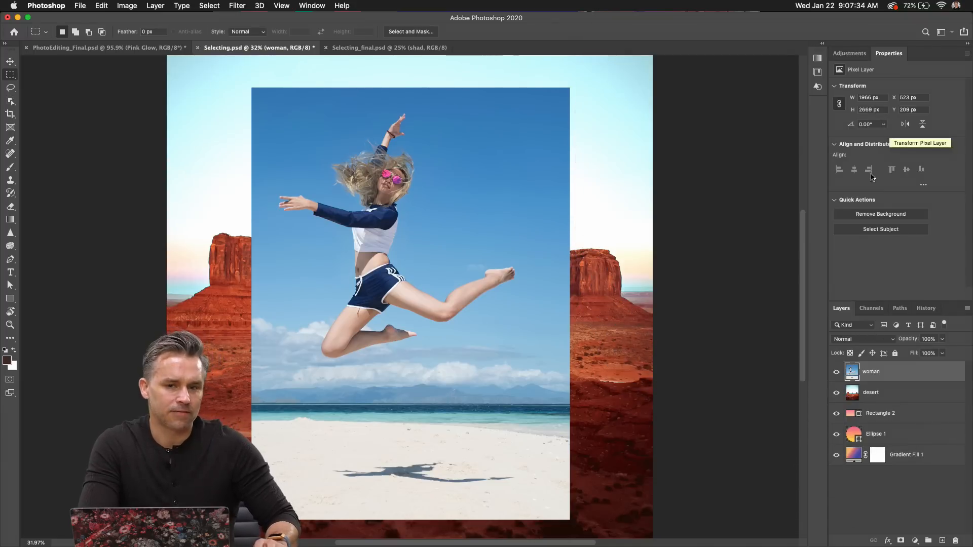
click(871, 214)
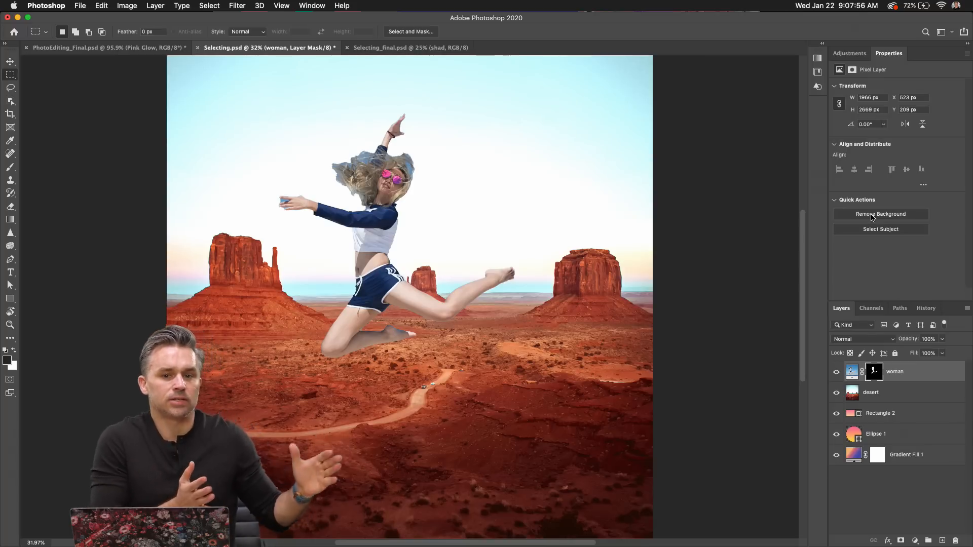
Target the woman layer's mask rather than its image and open the mask in Select and Mask.
key(super+plus)
key(super+plus)
key(super+plus)
key(super+plus)
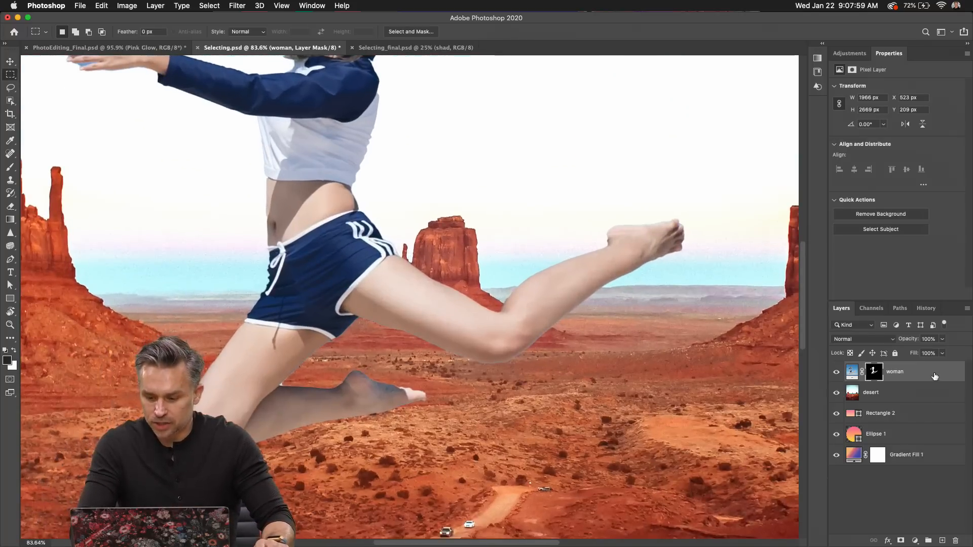
click(853, 374)
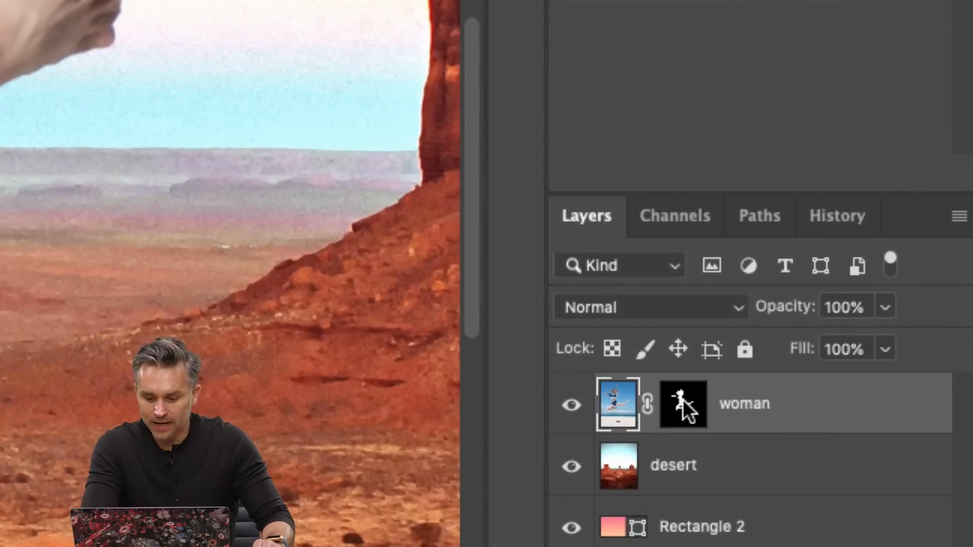
click(685, 408)
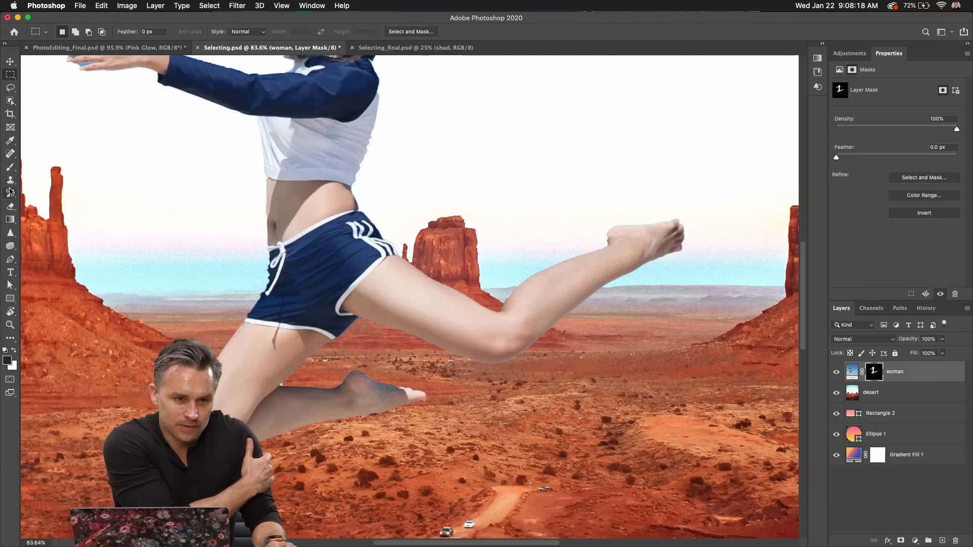
click(917, 373)
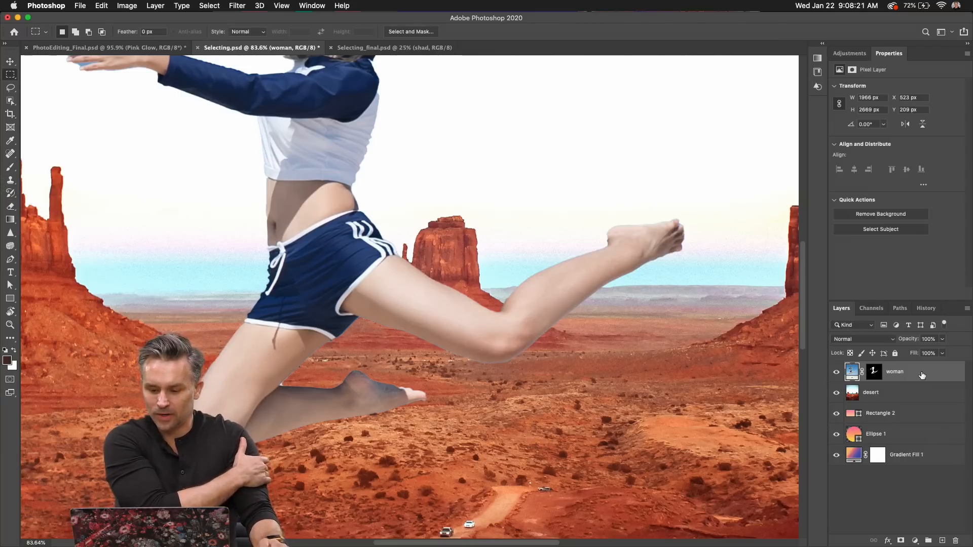
click(873, 373)
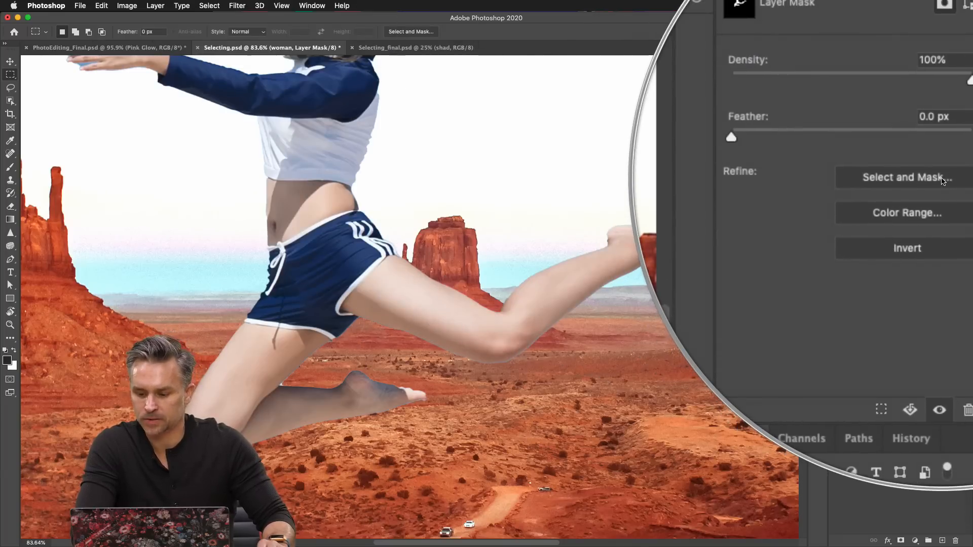
click(937, 181)
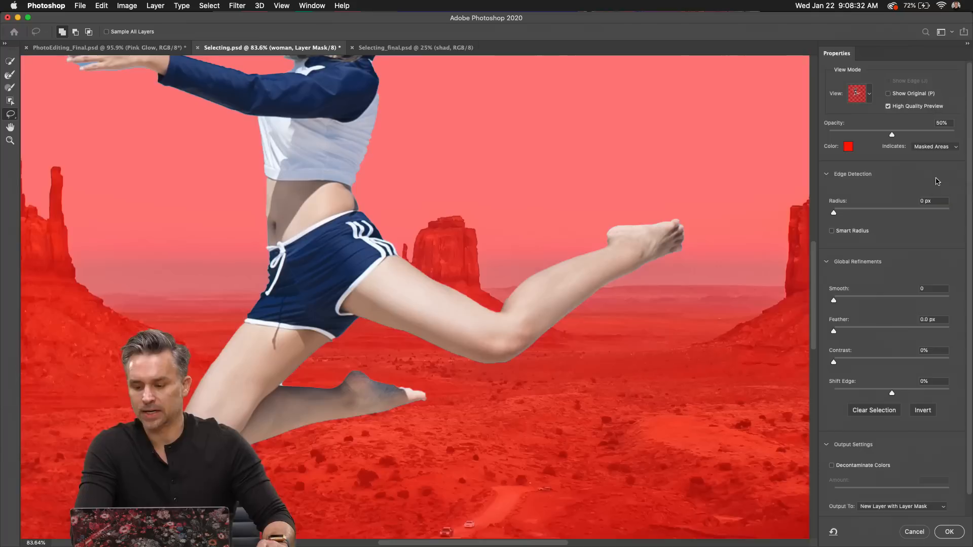
Review the available view modes with the woman's upper body in view, keeping the Overlay mode.
drag(80, 185, 161, 382)
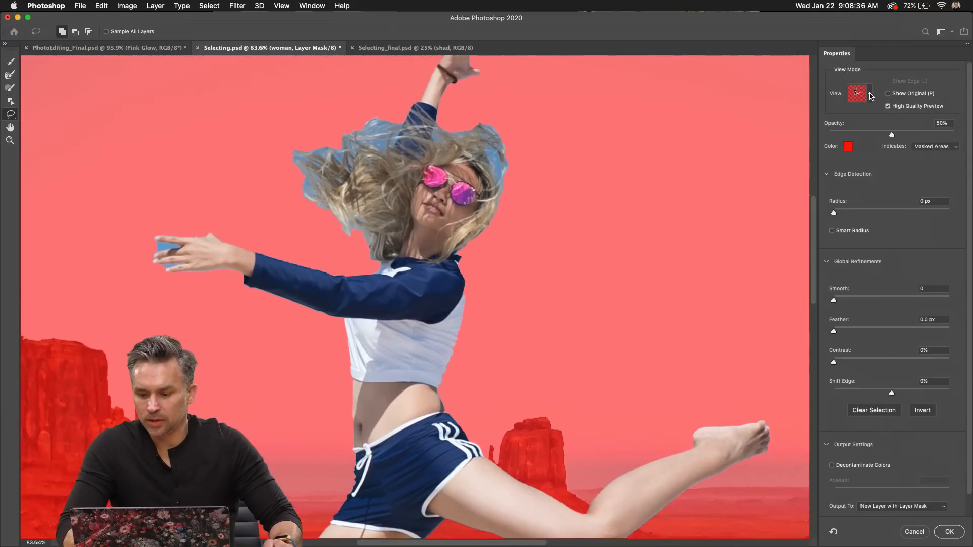
click(869, 95)
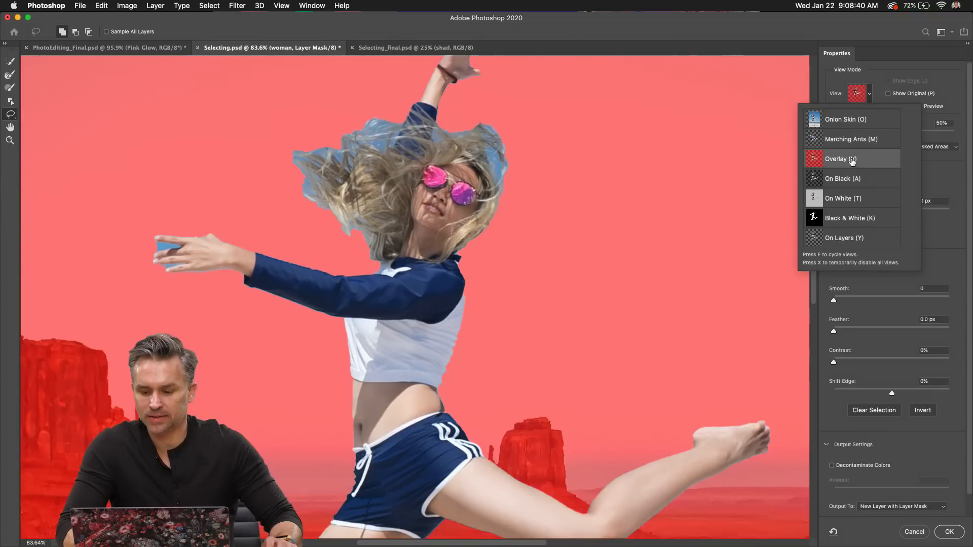
click(708, 33)
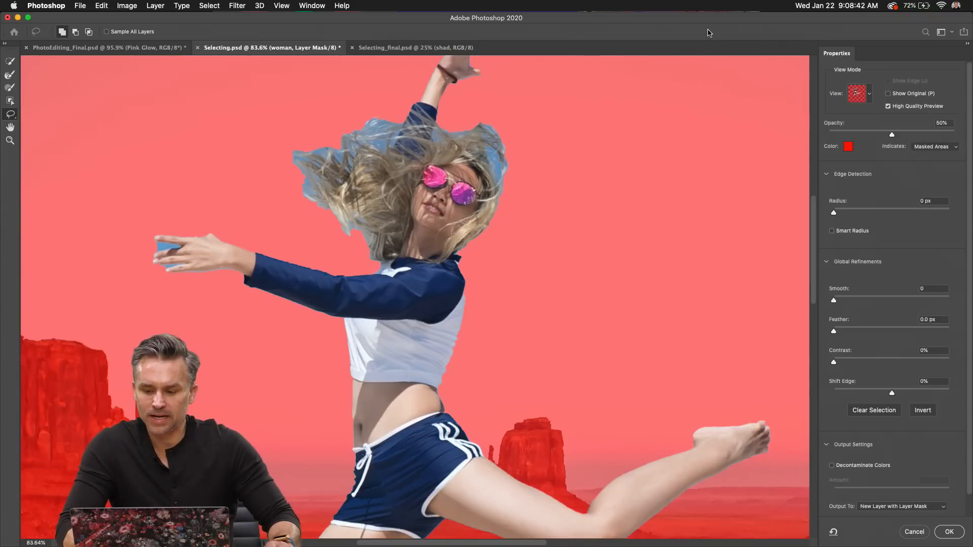
Brush around the outer edges of the woman's hair with the Refine Edge Brush Tool to remove the leftover blue sky.
key(super+plus)
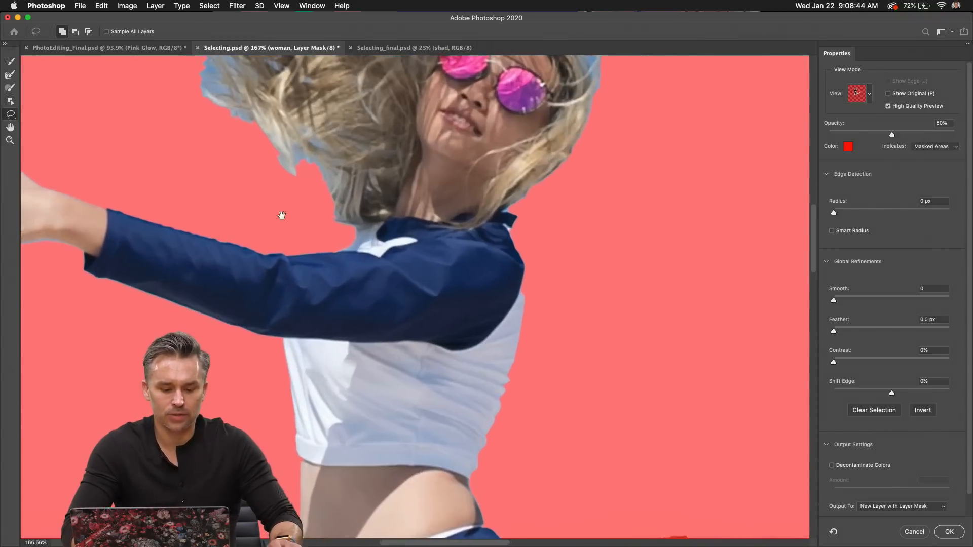
drag(281, 215, 230, 331)
drag(392, 370, 236, 391)
drag(233, 308, 211, 356)
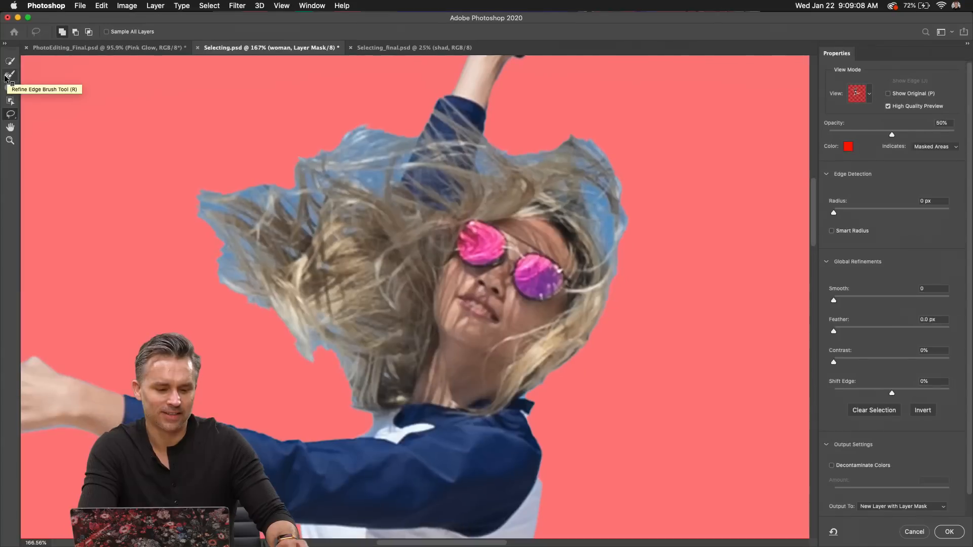
click(143, 225)
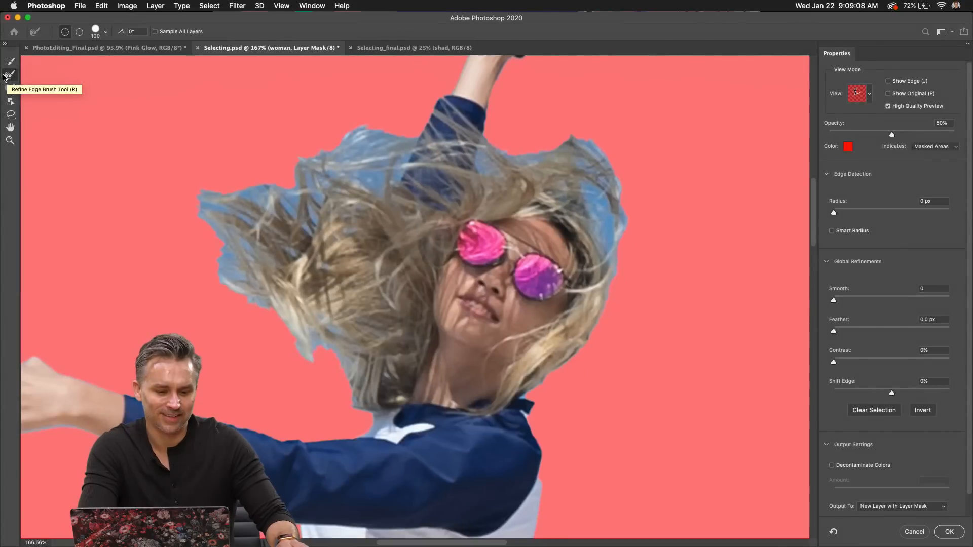
mouse_move(233, 170)
mouse_down()
mouse_move(257, 287)
mouse_move(314, 352)
mouse_move(323, 169)
mouse_move(334, 145)
mouse_move(347, 152)
mouse_move(335, 243)
mouse_move(369, 147)
mouse_move(389, 125)
mouse_up()
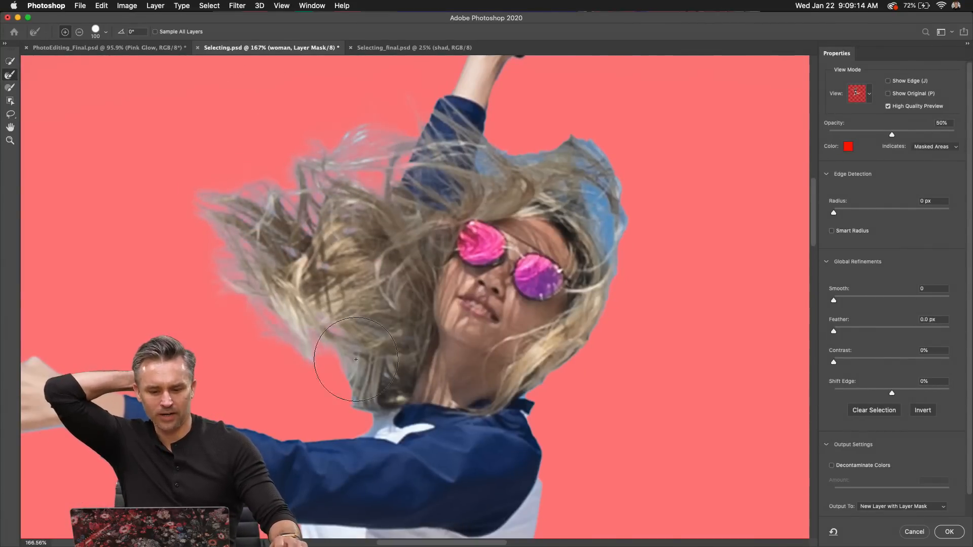
mouse_move(356, 359)
mouse_down()
mouse_move(367, 387)
mouse_move(341, 397)
mouse_move(311, 305)
mouse_move(257, 225)
mouse_move(339, 325)
mouse_move(344, 395)
mouse_move(377, 419)
mouse_move(337, 413)
mouse_up()
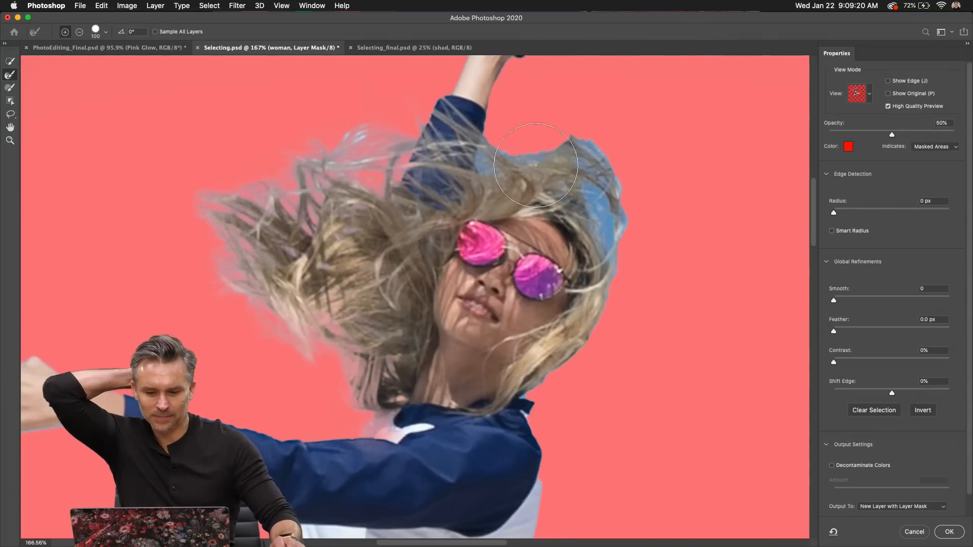
mouse_move(535, 165)
mouse_down()
mouse_move(594, 165)
mouse_move(614, 243)
mouse_move(604, 349)
mouse_up()
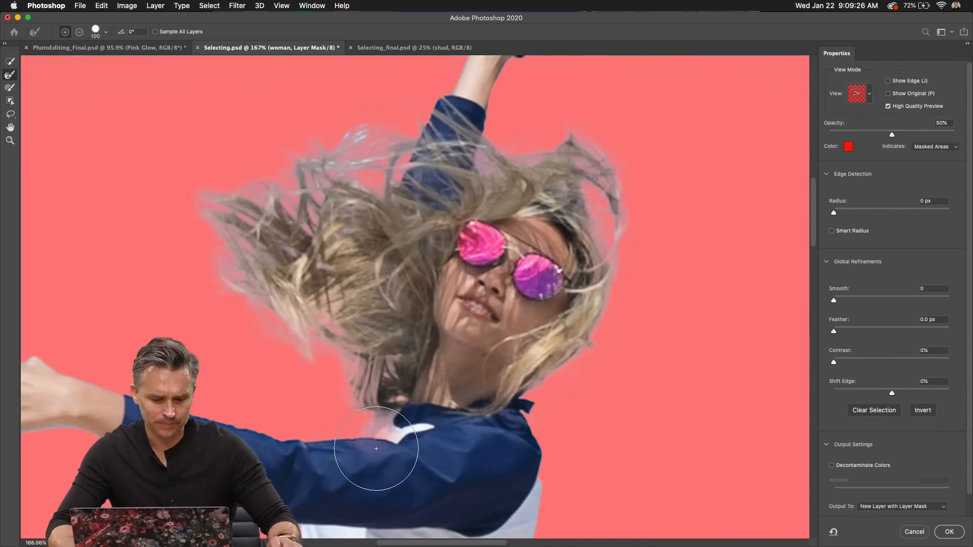
Paint the white collar area beside the woman's neck back into the mask with the Brush Tool and refine its outer edge with the Refine Edge Brush Tool.
key(super+plus)
key(super+plus)
key(space)
drag(357, 441, 370, 264)
key(bracketleft)
key(bracketleft)
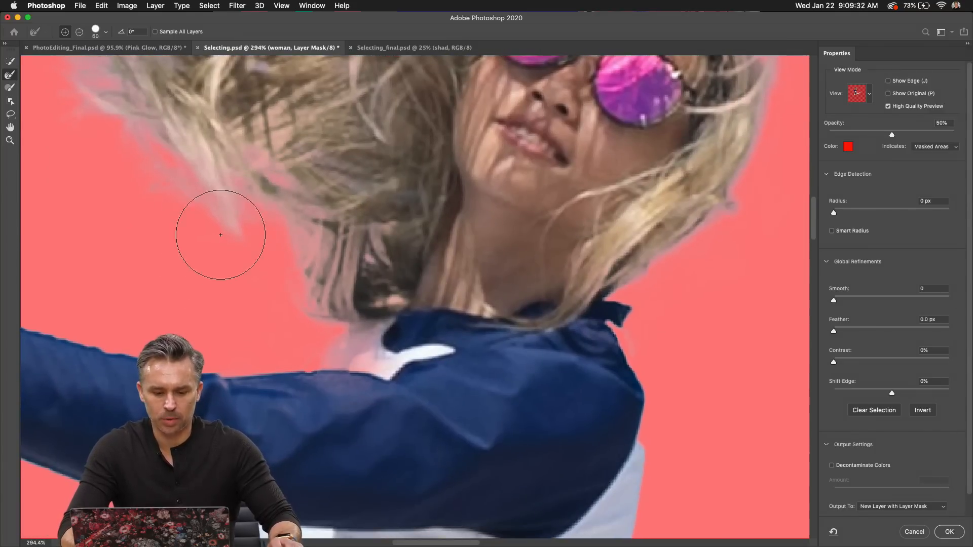
key(bracketright)
key(bracketleft)
key(bracketleft)
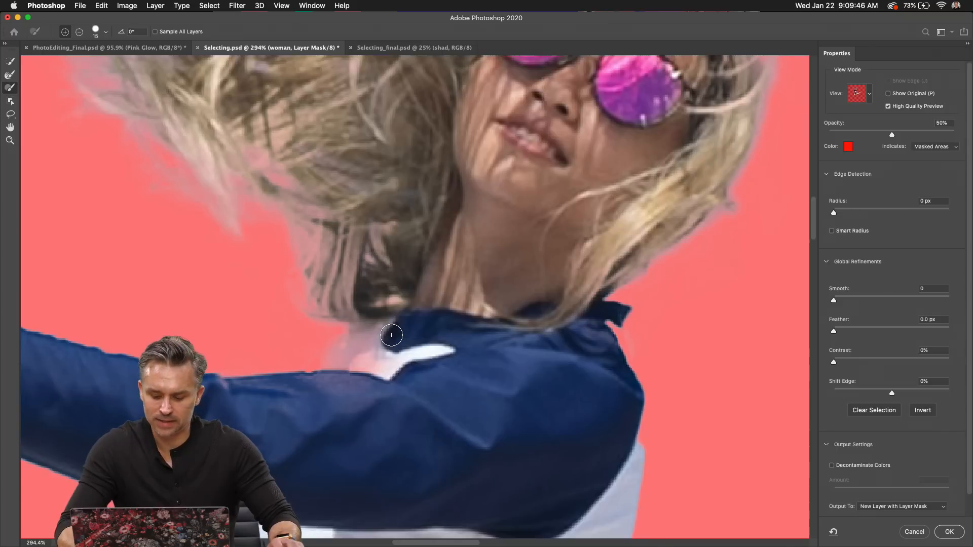
drag(387, 335, 397, 336)
key(bracketright)
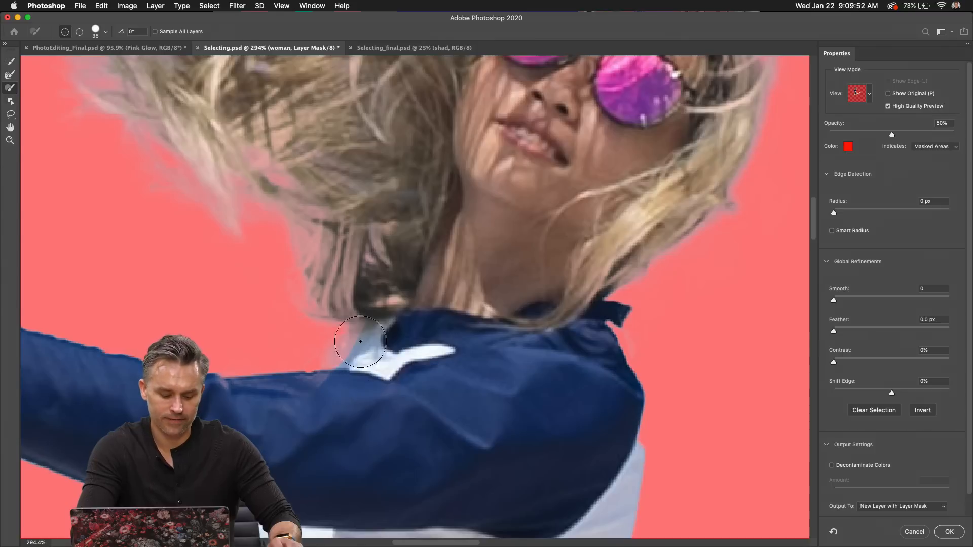
click(9, 75)
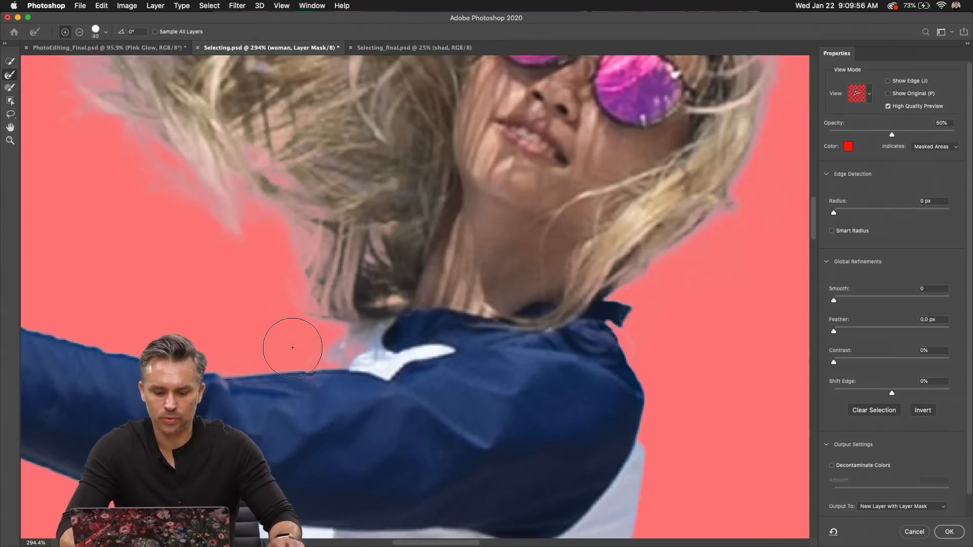
Try to clean up the blue sky between the outstretched hand's upper two fingers by subtracting and adding with a smaller Brush Tool.
drag(197, 270, 282, 283)
drag(132, 267, 593, 235)
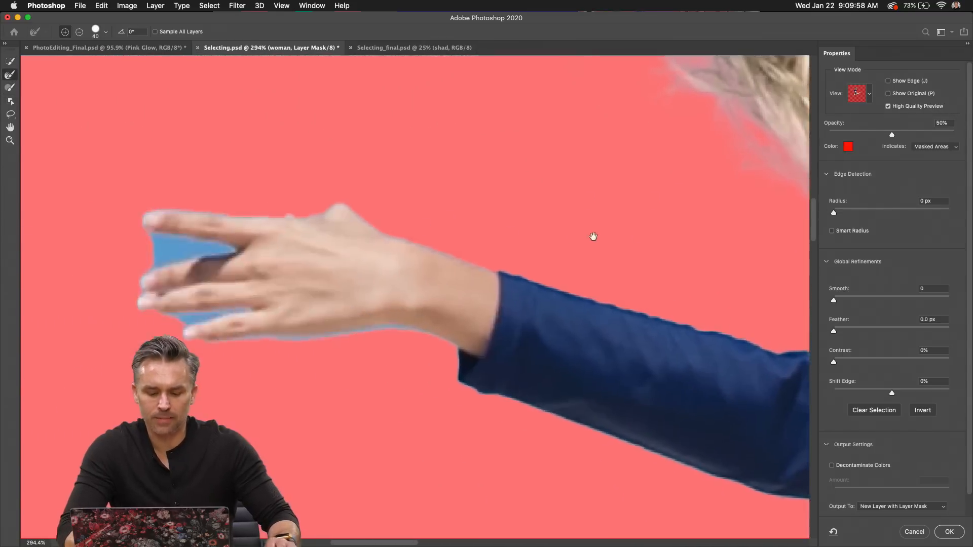
drag(578, 282, 574, 286)
key(super+plus)
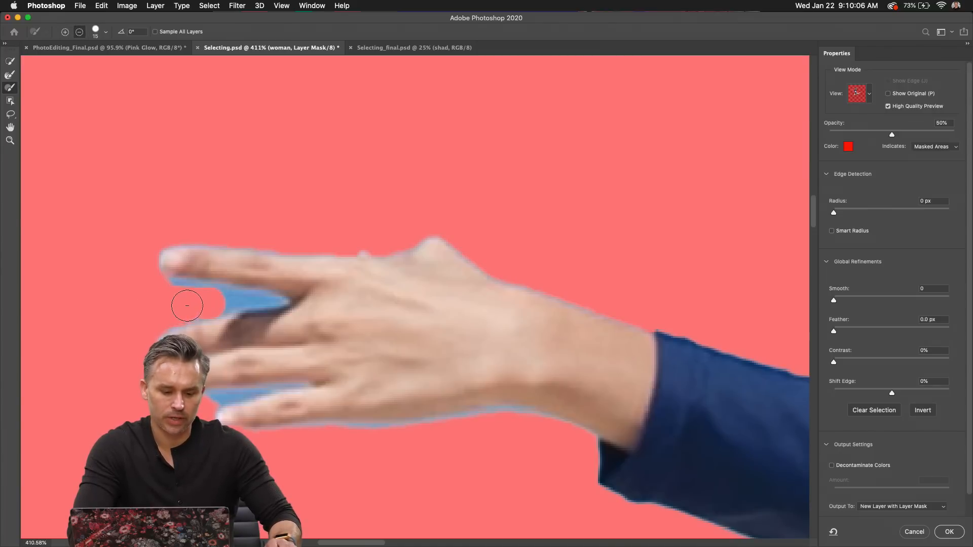
key(bracketleft)
key(bracketleft)
key(bracketleft)
drag(214, 302, 239, 302)
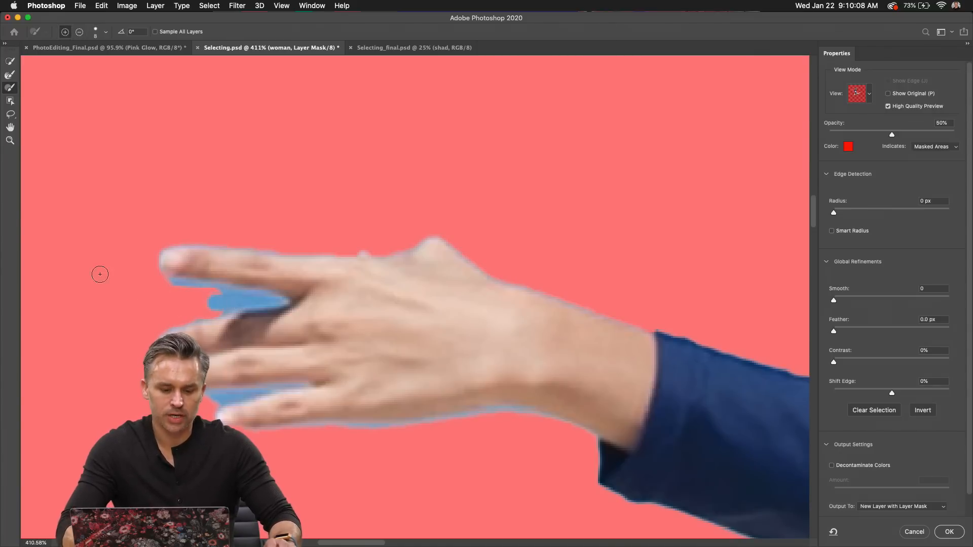
Switch to the Lasso Tool for working on the gaps between the outstretched hand's fingers.
key(super+plus)
drag(119, 269, 333, 215)
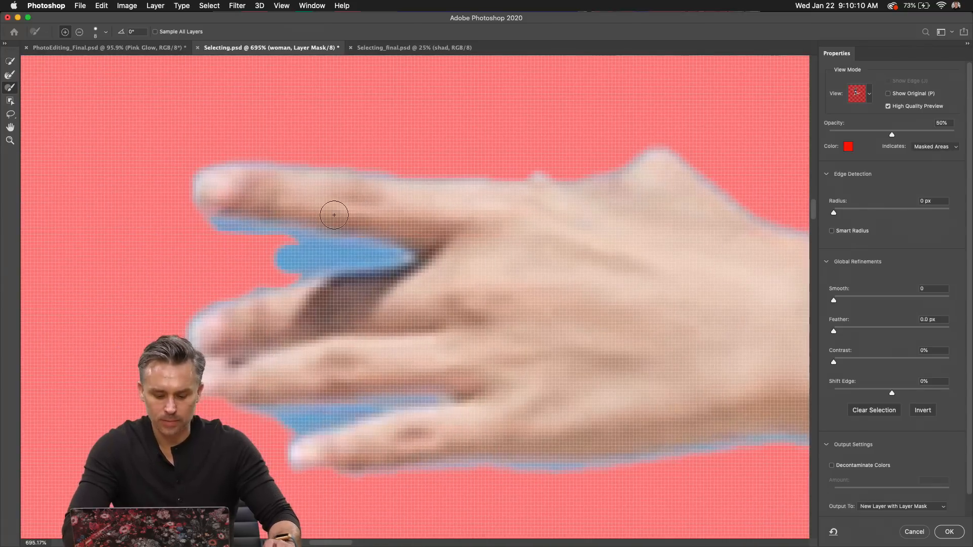
click(9, 115)
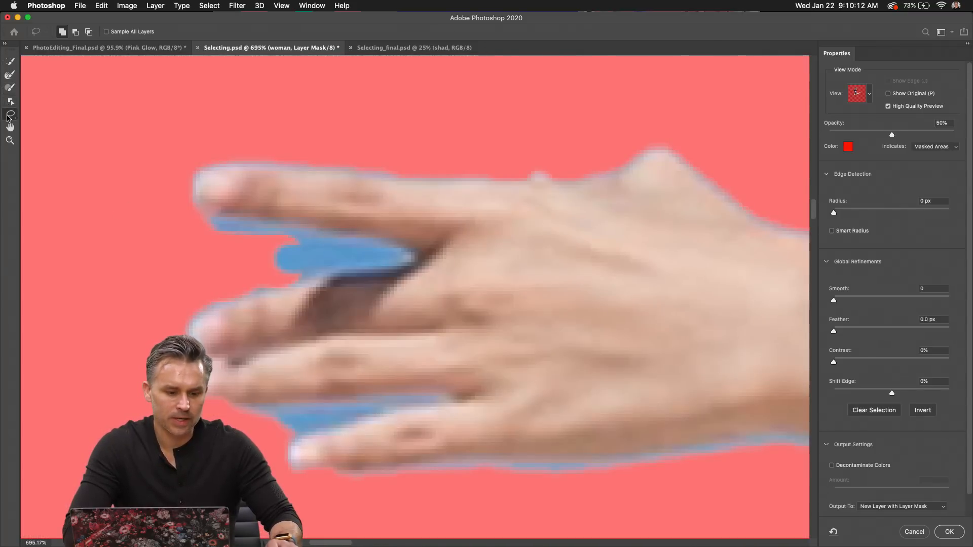
right_click(8, 116)
click(45, 112)
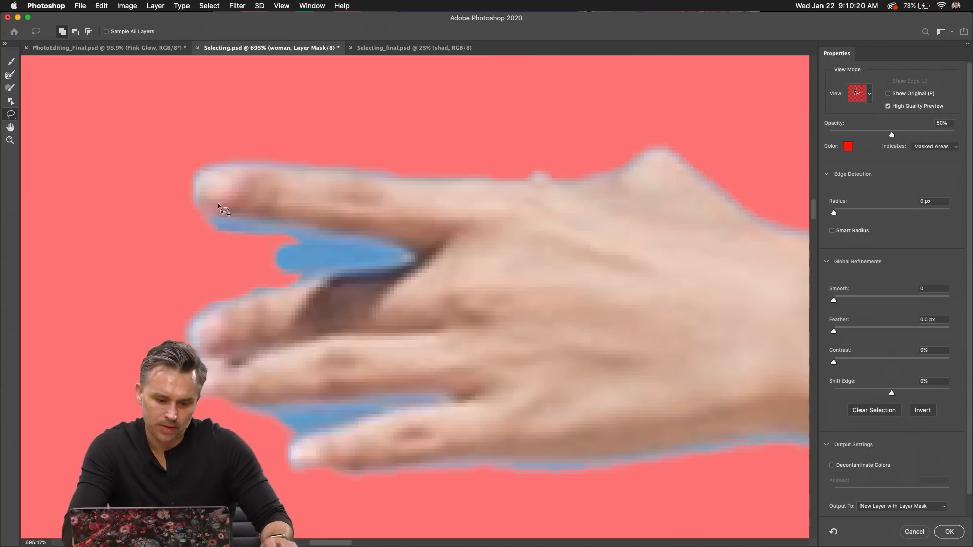
Try out adding and subtracting small freehand areas beside the fingertips with the Lasso Tool.
drag(174, 236, 205, 217)
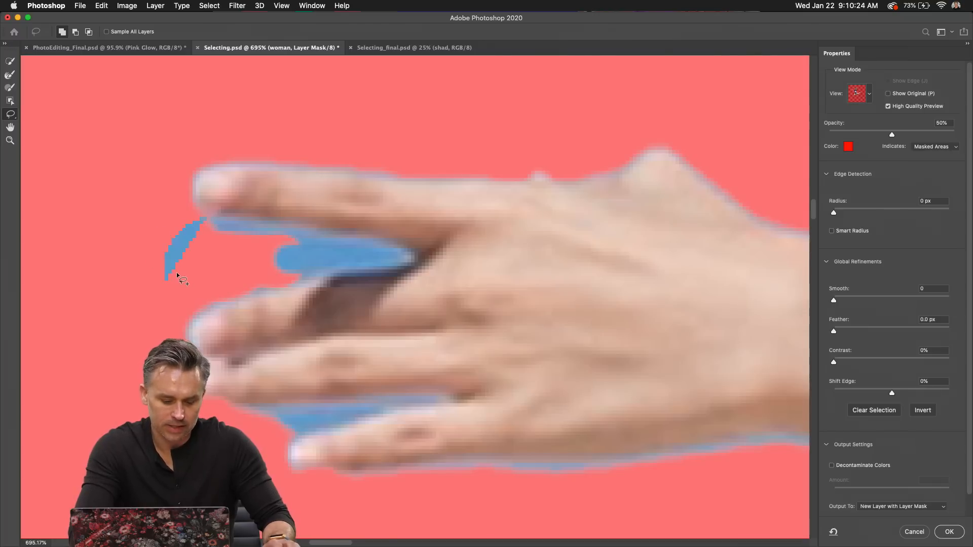
key(super+z)
drag(188, 274, 193, 280)
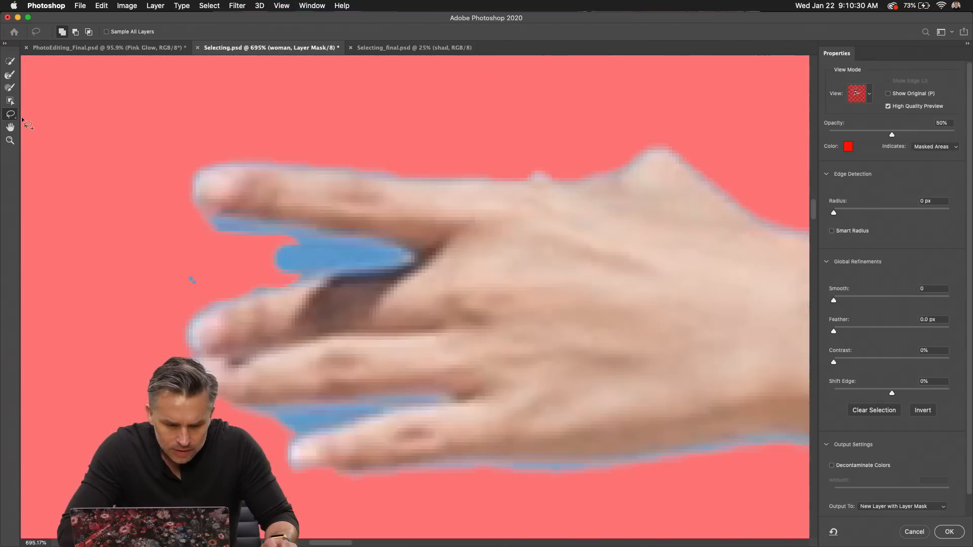
key(super+z)
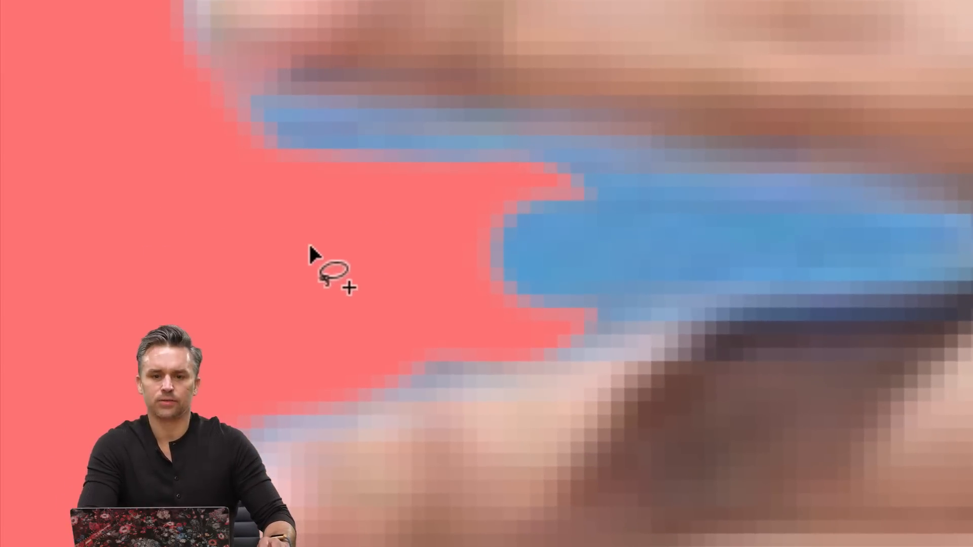
mouse_move(314, 236)
mouse_down()
mouse_move(344, 225)
mouse_move(351, 271)
mouse_move(307, 238)
mouse_move(338, 214)
mouse_move(392, 249)
mouse_move(341, 304)
mouse_up()
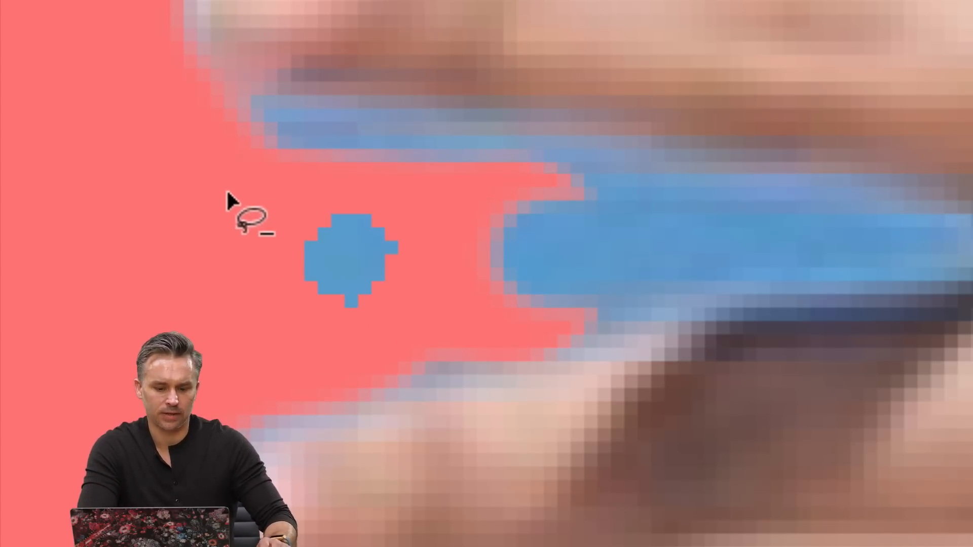
mouse_move(310, 421)
mouse_down()
mouse_move(237, 417)
mouse_move(213, 336)
mouse_move(276, 239)
mouse_move(398, 386)
mouse_move(378, 397)
mouse_up()
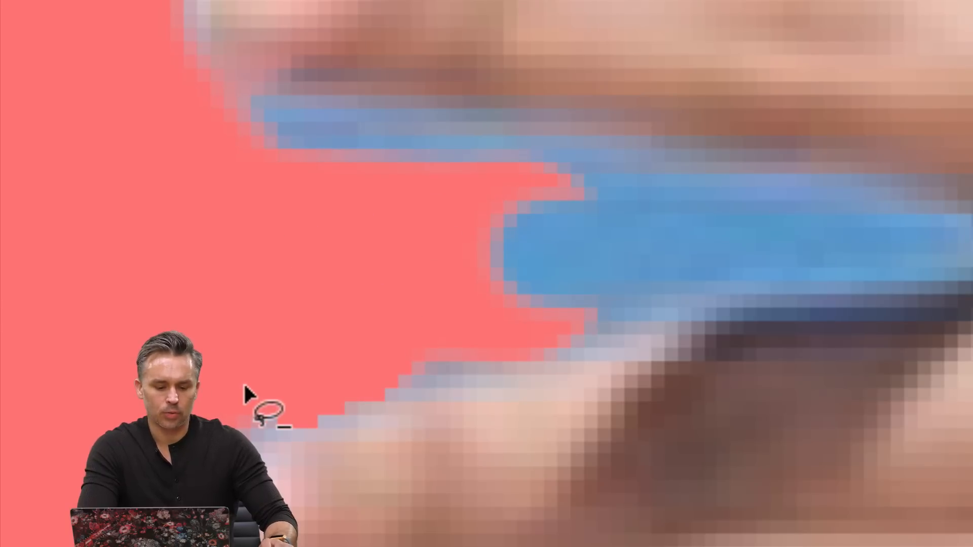
Subtract the blue sky between the upper two fingers from the mask with a combined freehand and straight-edged Lasso outline.
mouse_move(245, 386)
mouse_down()
mouse_move(202, 299)
mouse_move(202, 243)
mouse_move(180, 190)
mouse_move(228, 89)
mouse_up()
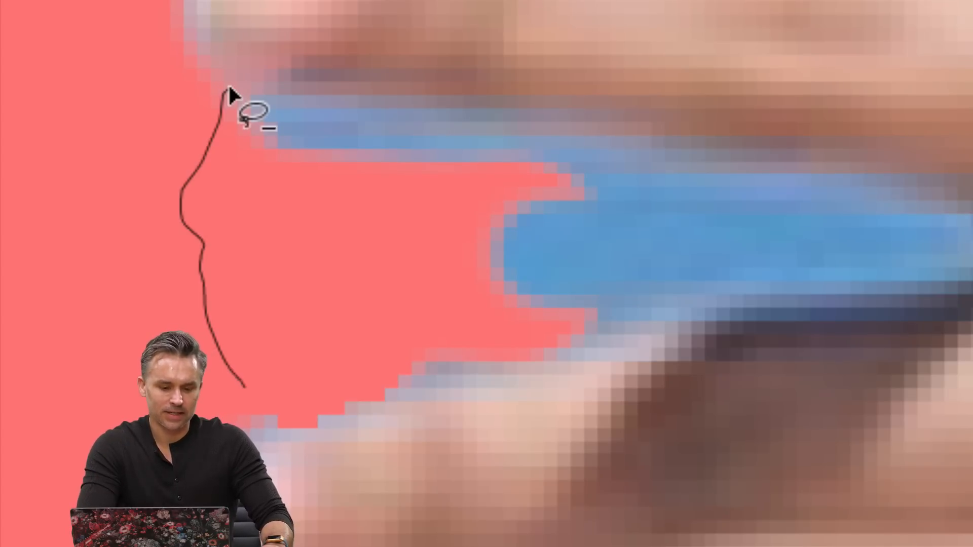
click(489, 100)
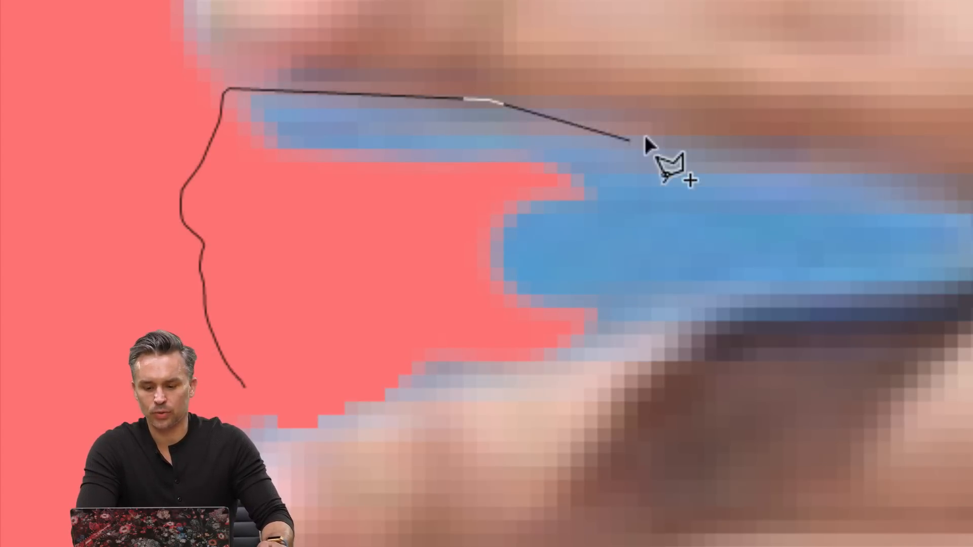
click(772, 137)
click(824, 181)
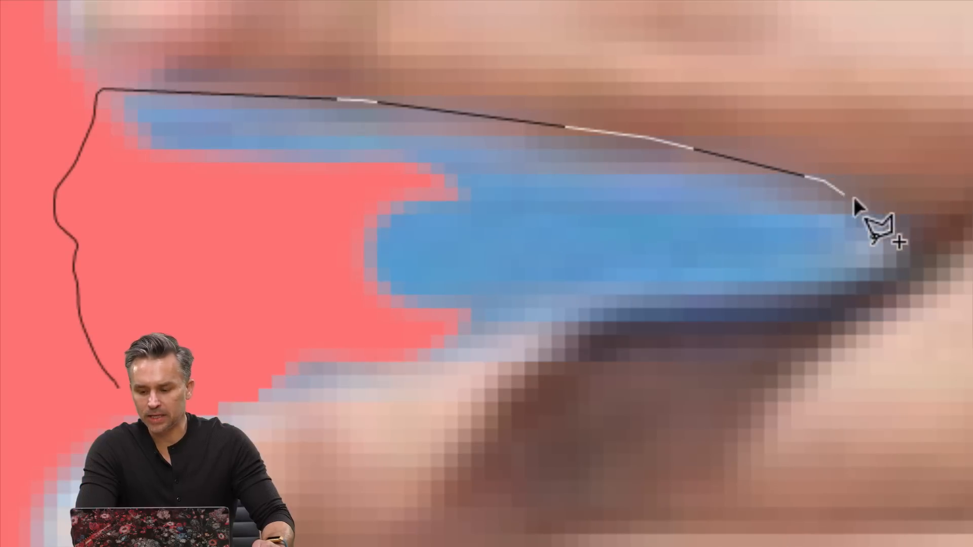
click(902, 220)
click(914, 249)
click(897, 283)
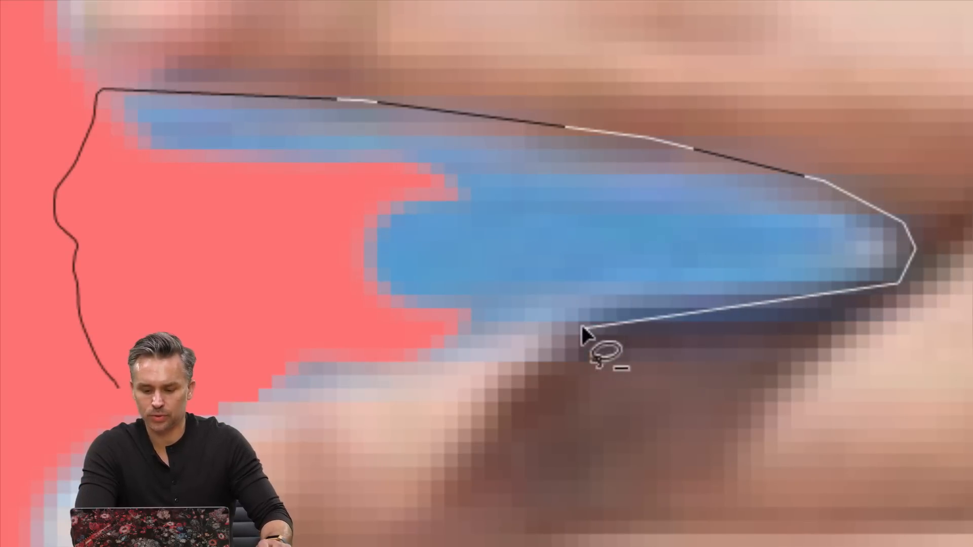
click(563, 333)
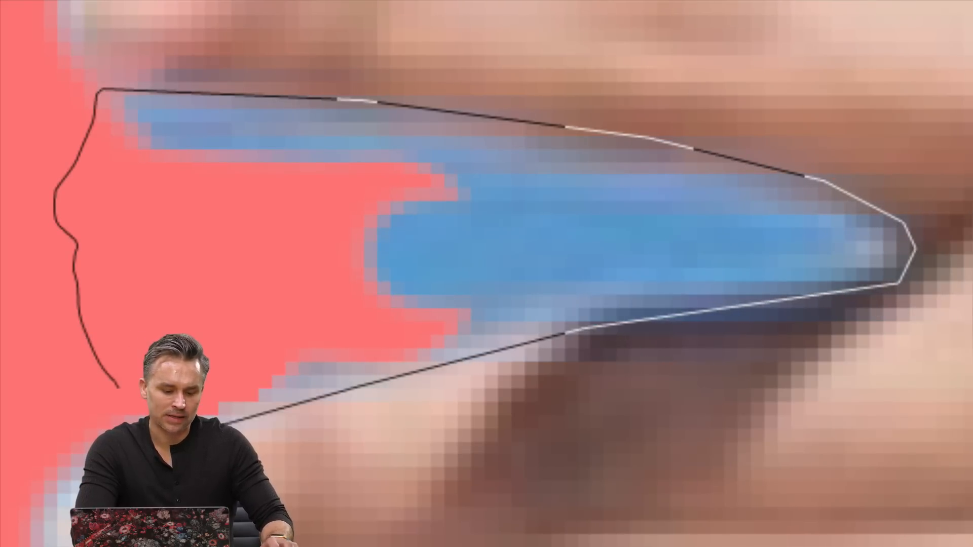
click(147, 443)
double_click(90, 416)
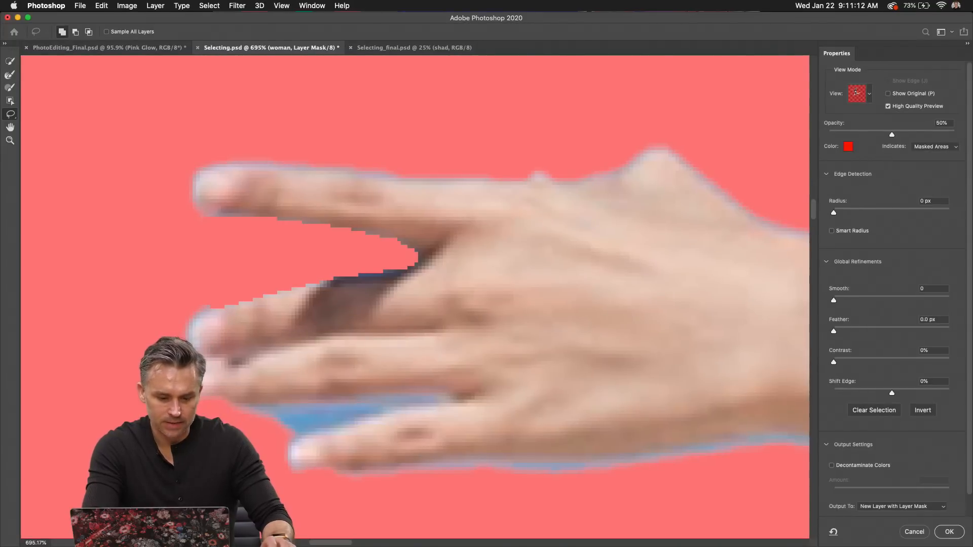
Subtract the blue sky between the lower two fingers from the mask with a straight-edged Lasso outline.
key(alt)
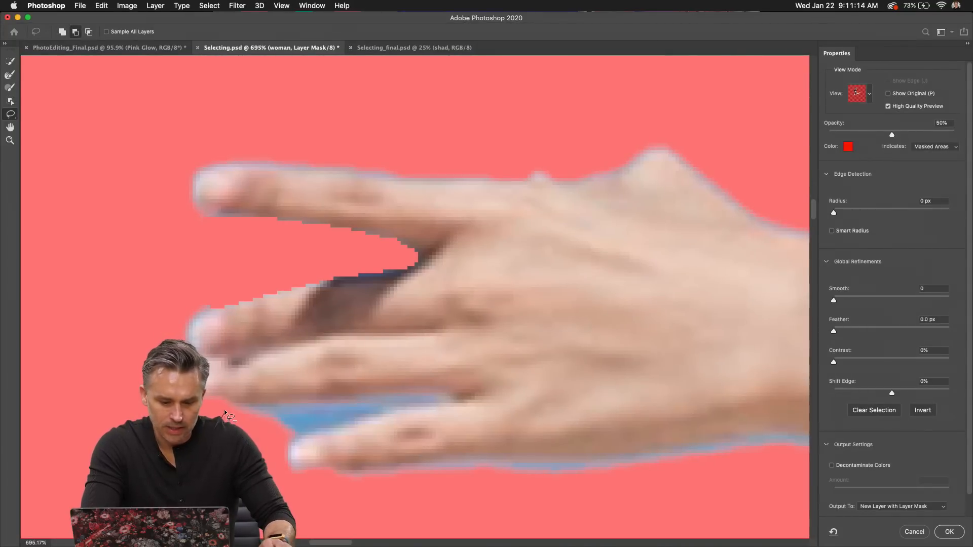
click(231, 401)
click(424, 393)
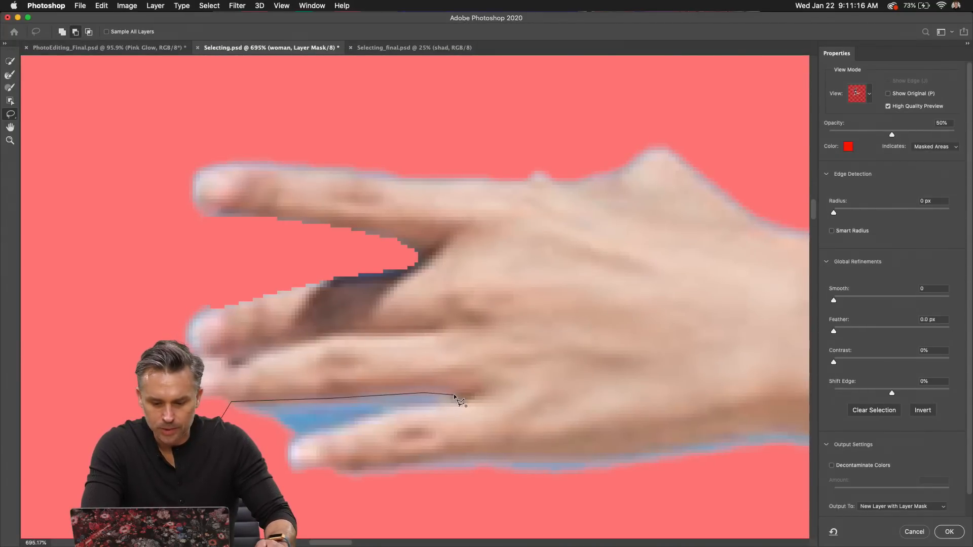
click(454, 396)
click(461, 399)
click(410, 407)
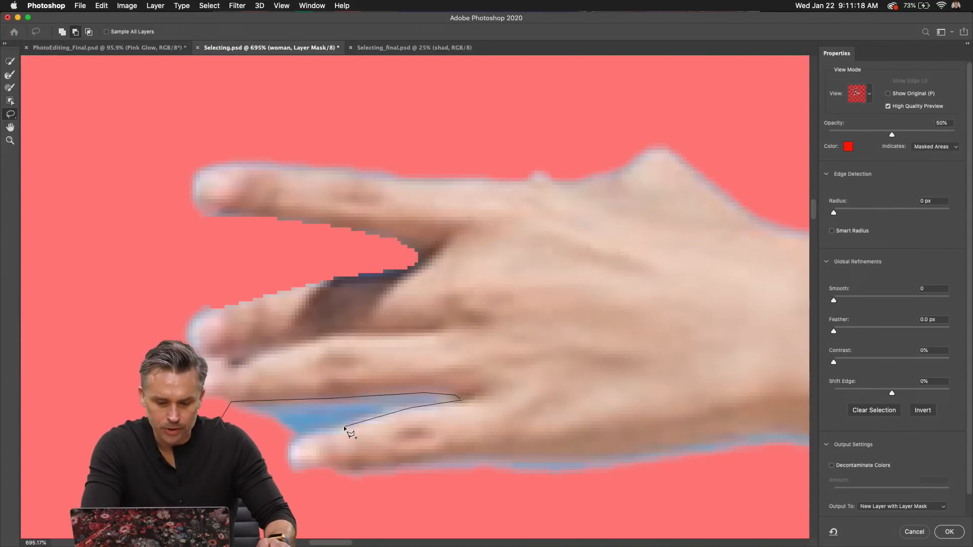
double_click(264, 454)
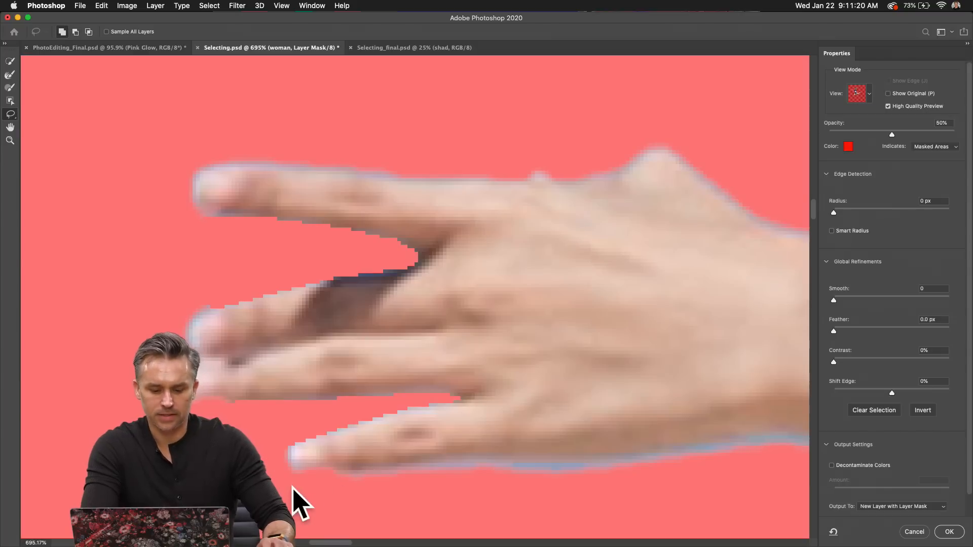
Examine the mask edges around the cleaned hand and the woman's whole figure, from her raised arm down to her legs.
key(super+minus)
key(super+minus)
key(super+minus)
key(super+minus)
key(super+minus)
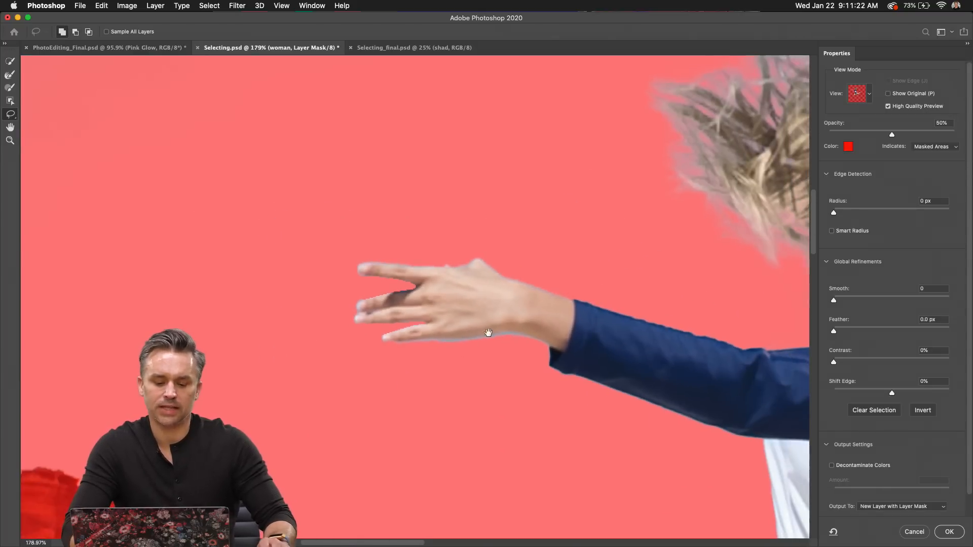
drag(489, 332, 185, 284)
key(super+minus)
key(super+minus)
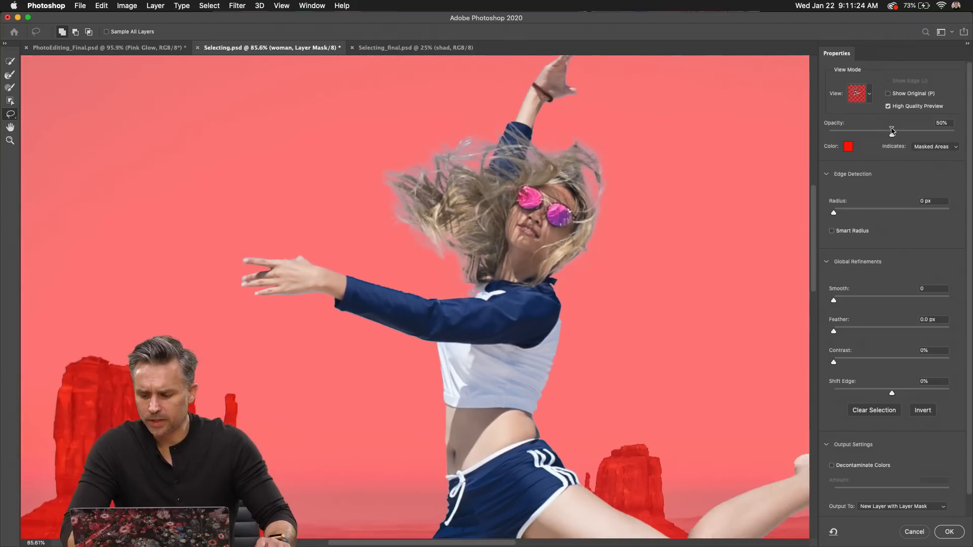
scroll(895, 154, down, 2)
scroll(967, 200, down, 7)
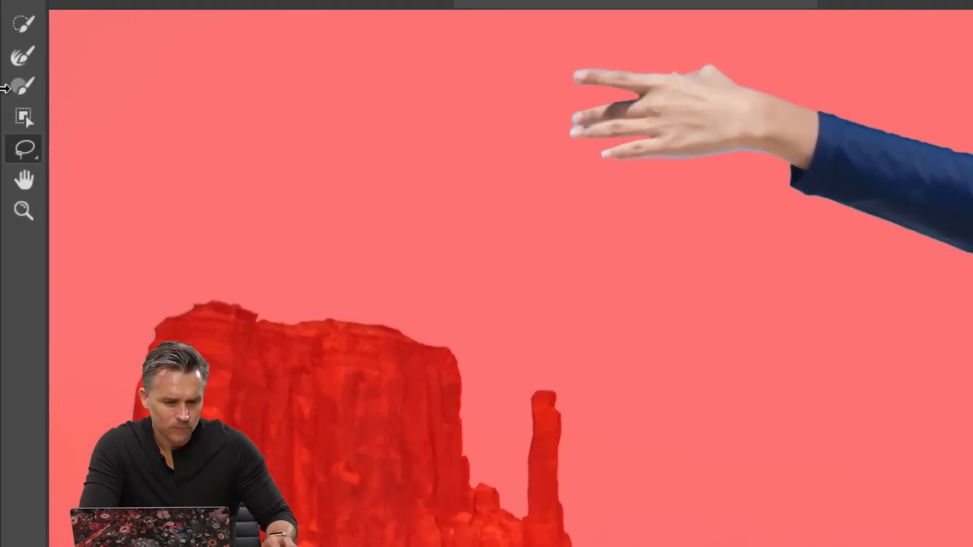
Switch to the Object Selection Tool and turn on Decontaminate Colors while checking the woman's hair.
click(33, 144)
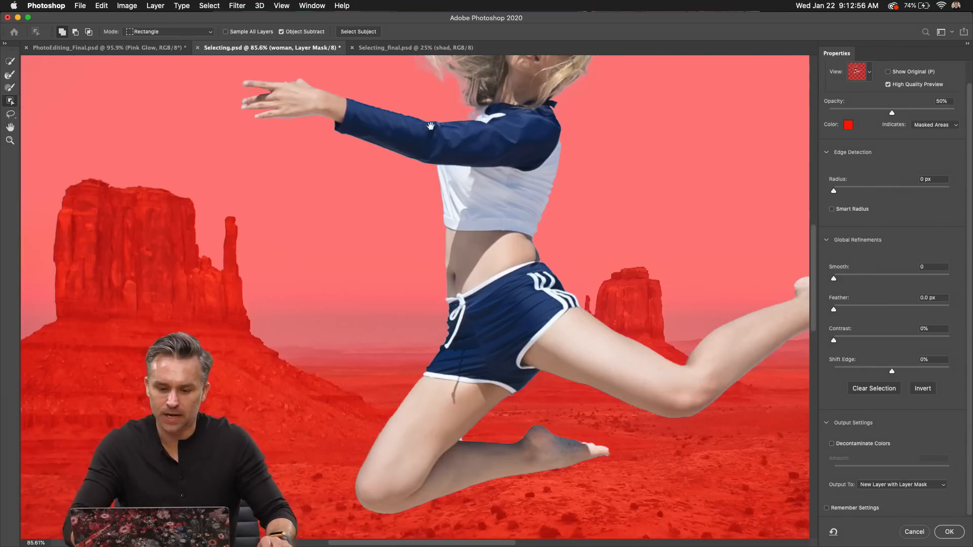
drag(431, 126, 408, 381)
scroll(536, 227, up, 5)
drag(572, 225, 477, 211)
click(832, 445)
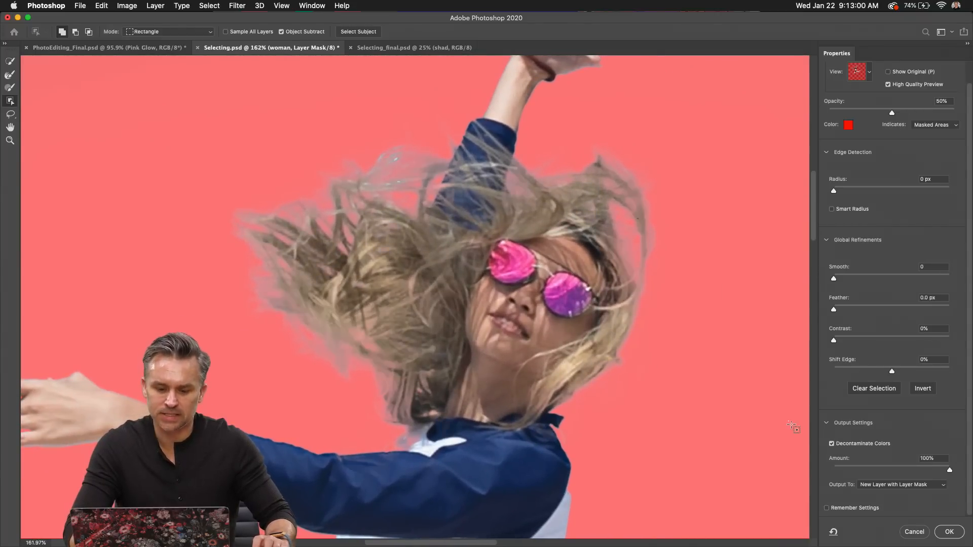
Compare the woman's hair with Decontaminate Colors off and on, leave it on, and look over the rest of the image.
click(833, 445)
click(832, 445)
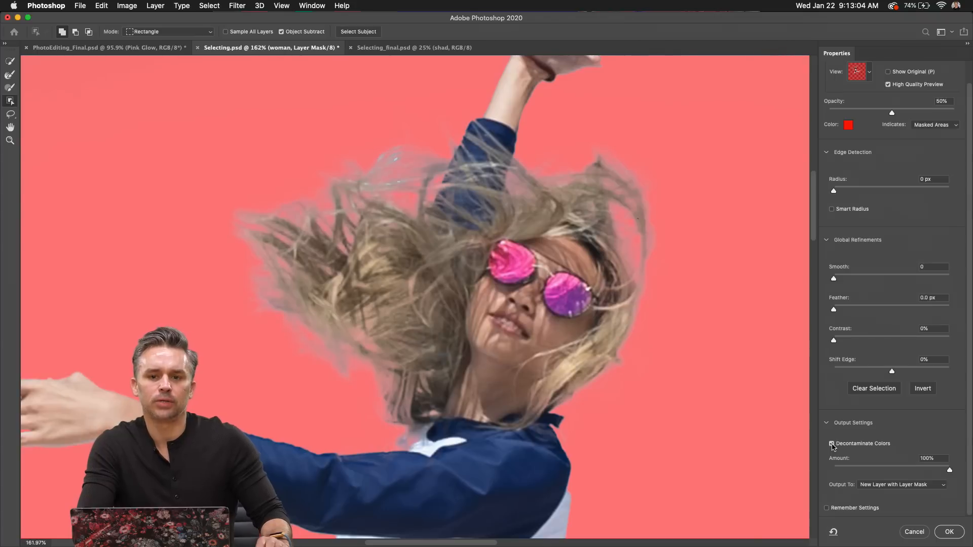
click(832, 444)
click(832, 445)
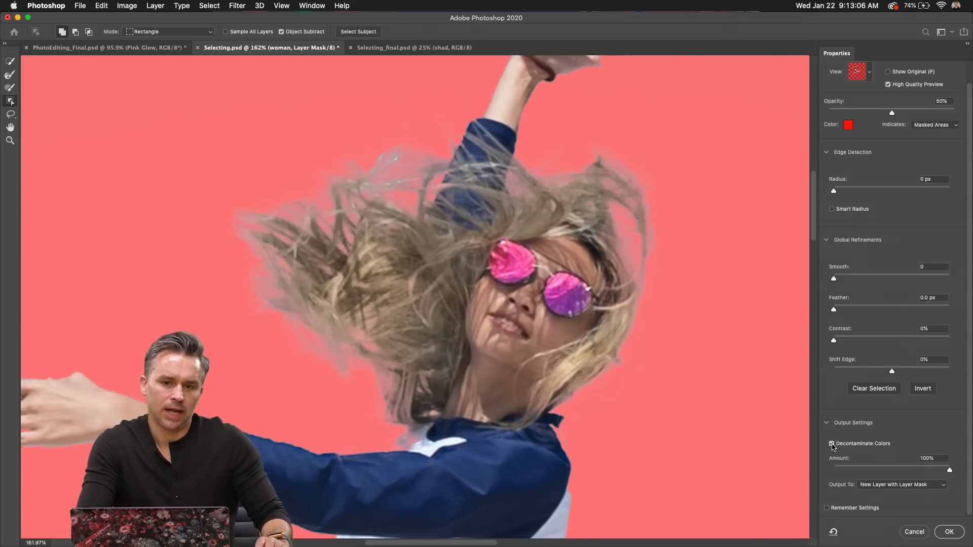
click(832, 445)
click(832, 445)
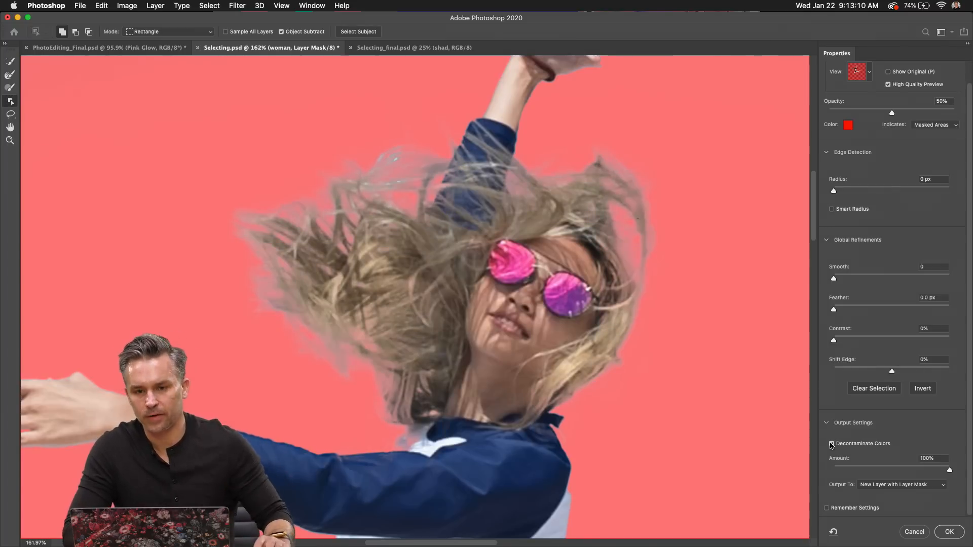
key(super+minus)
key(super+minus)
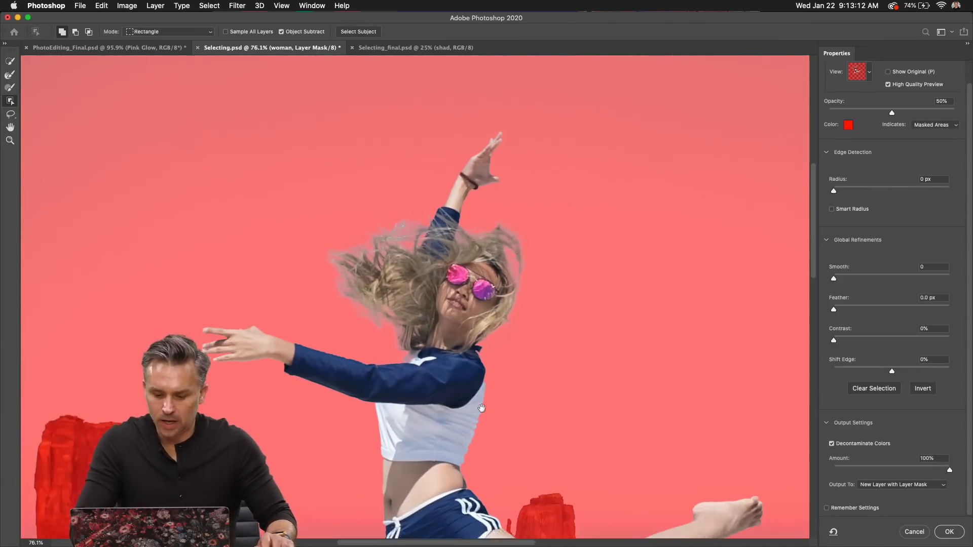
scroll(659, 430, down, 10)
scroll(659, 430, right, 5)
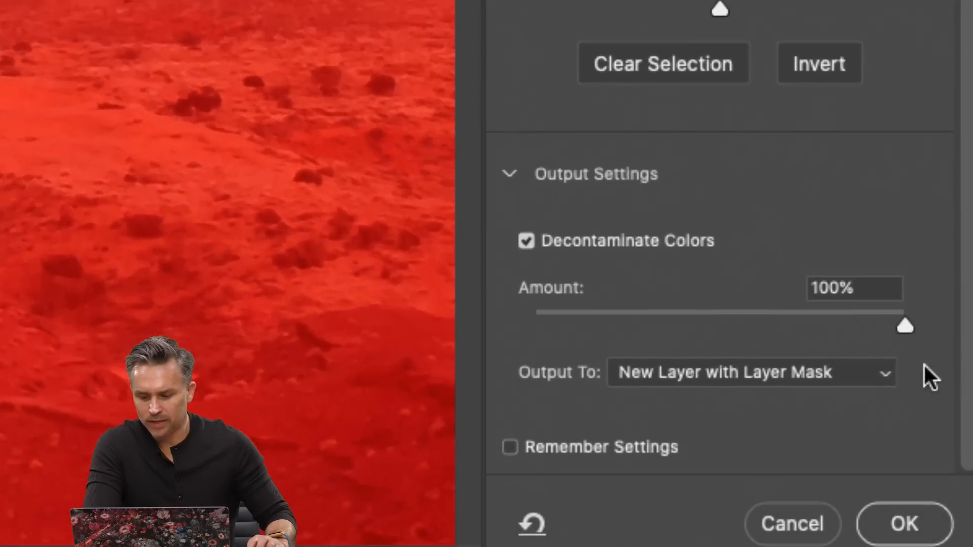
Output the refined selection of the woman to a new layer with a layer mask, and switch to the Move tool.
click(875, 411)
click(849, 363)
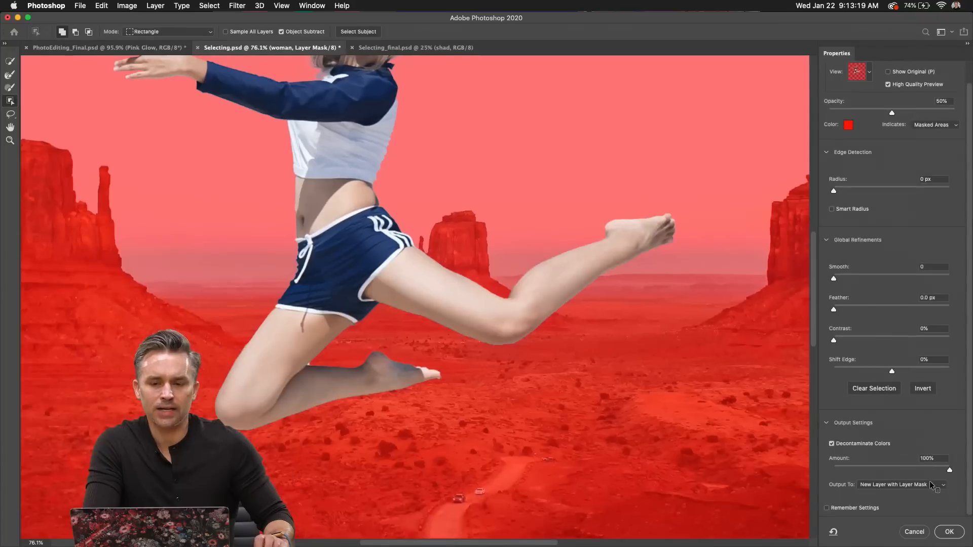
click(955, 534)
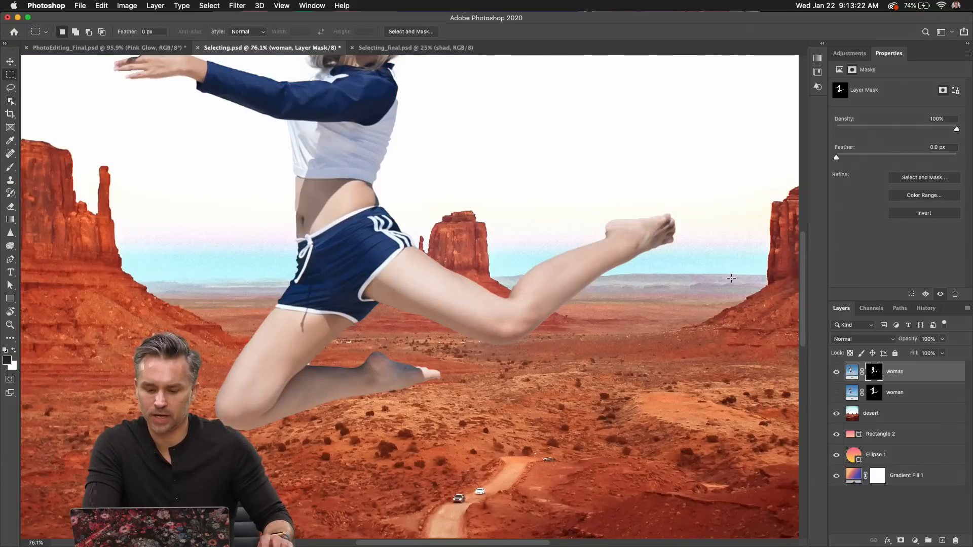
scroll(233, 115, down, 6)
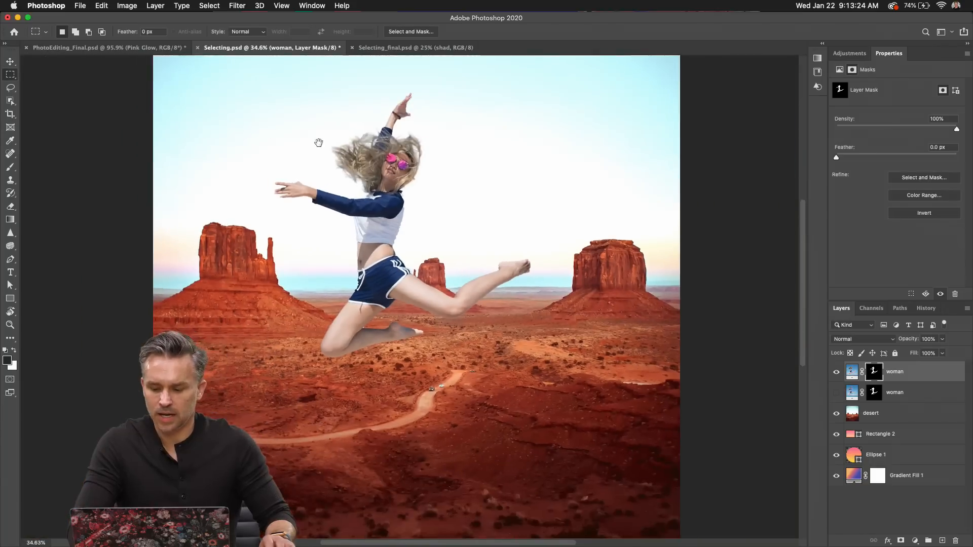
drag(337, 181, 320, 175)
key(v)
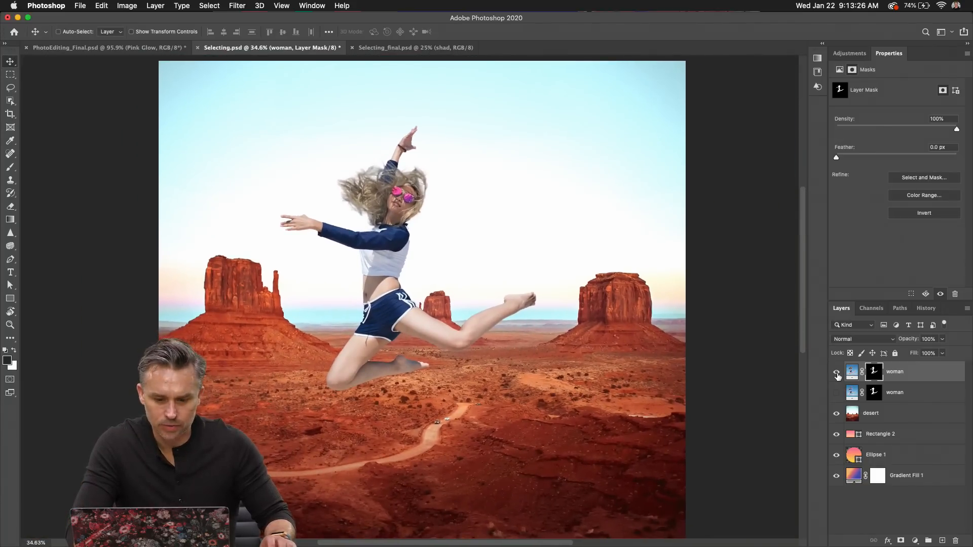
Compare the original and refined woman layers at her hair and hand, leaving only the refined top layer visible.
click(836, 391)
click(835, 391)
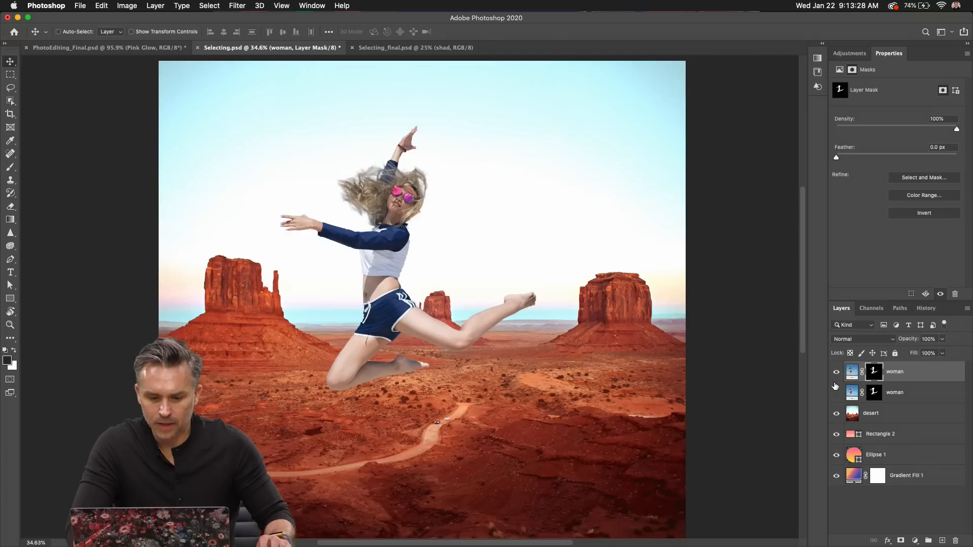
click(835, 388)
click(835, 378)
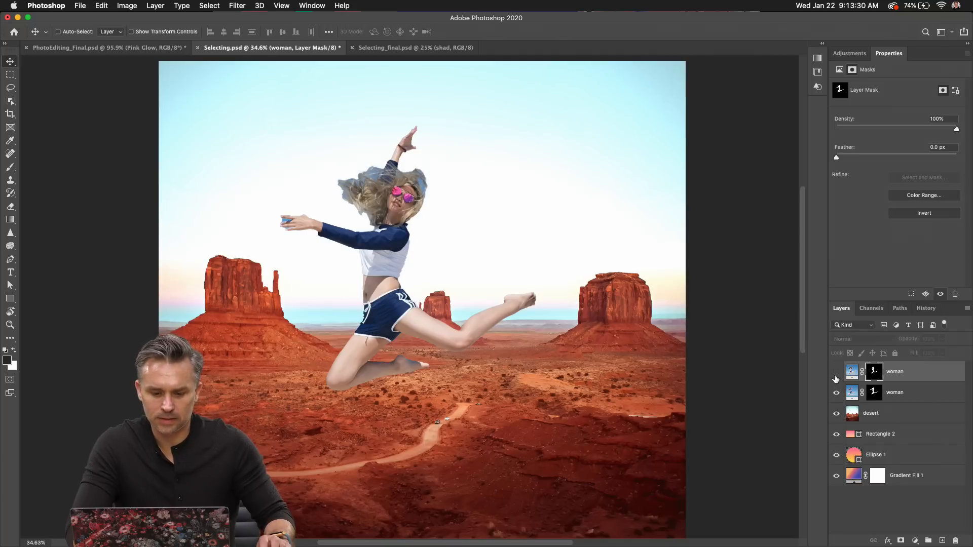
scroll(390, 171, up, 5)
scroll(390, 171, up, 4)
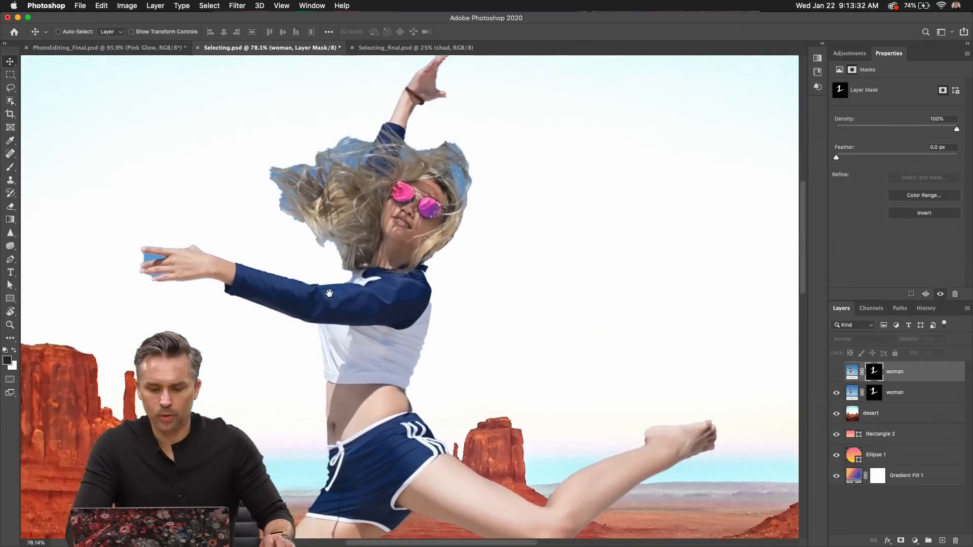
click(836, 378)
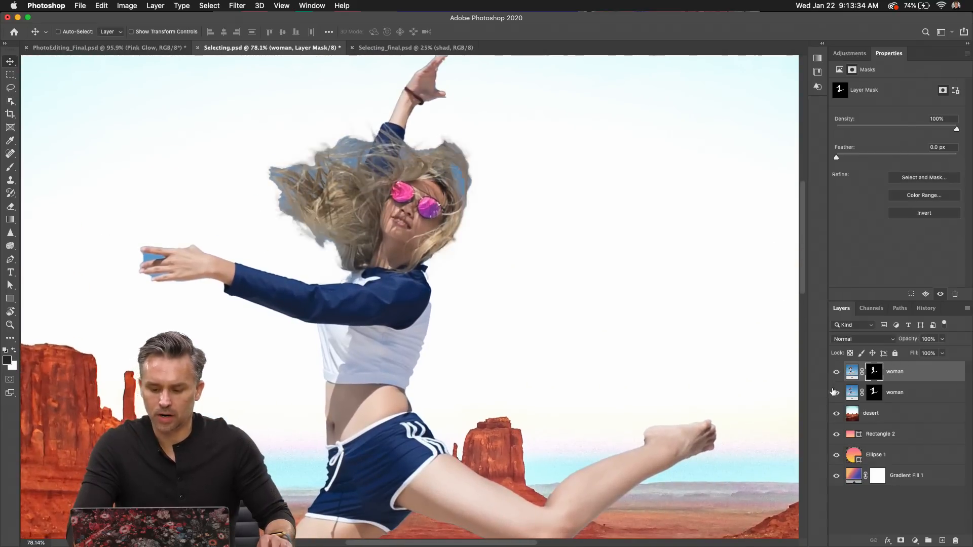
click(835, 392)
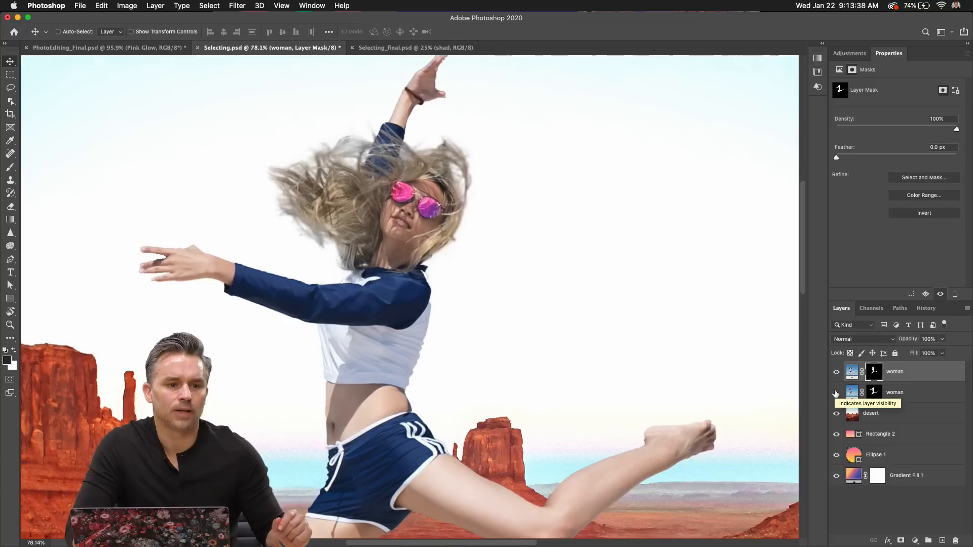
click(835, 393)
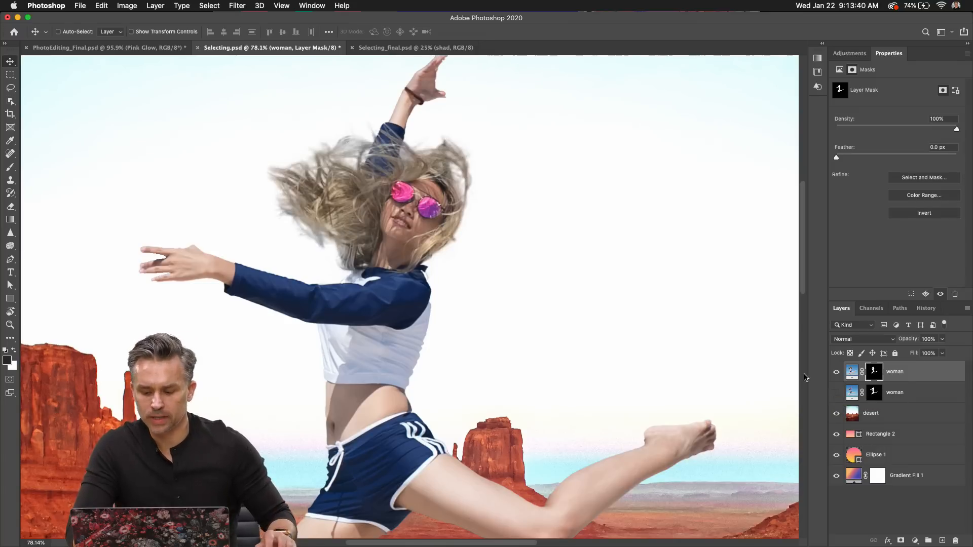
scroll(544, 258, down, 3)
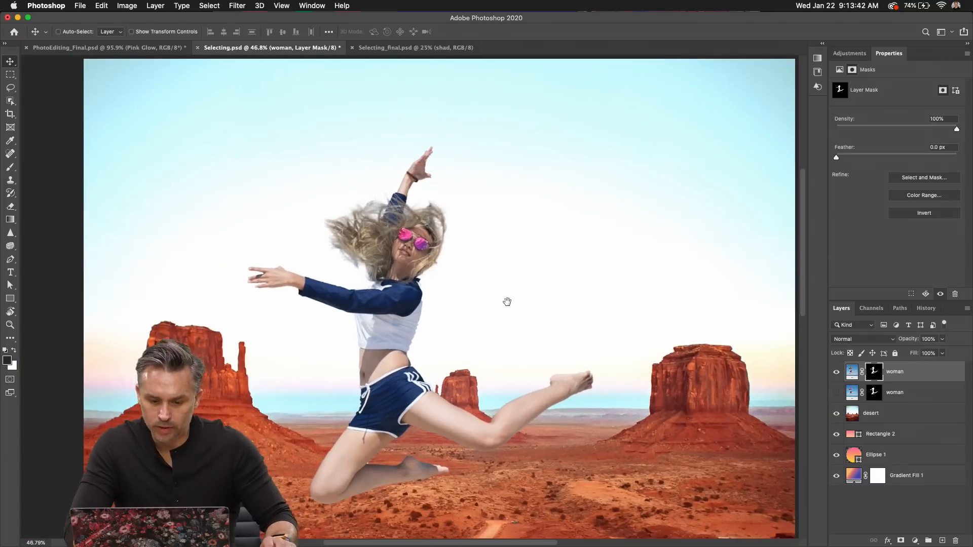
drag(506, 302, 497, 221)
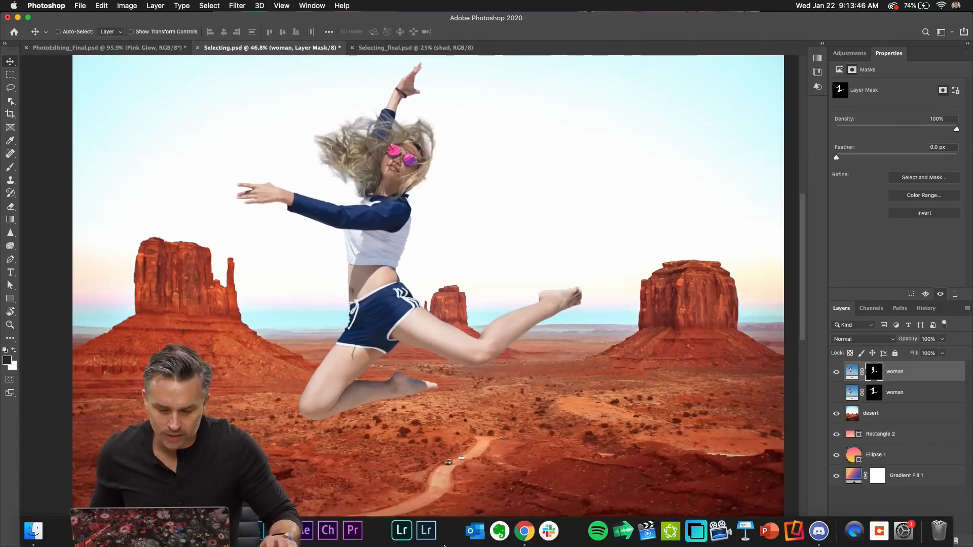
Switch to Chrome, look through the Day 1 PSdailychallenge January project on Behance, and return to Photoshop.
click(520, 530)
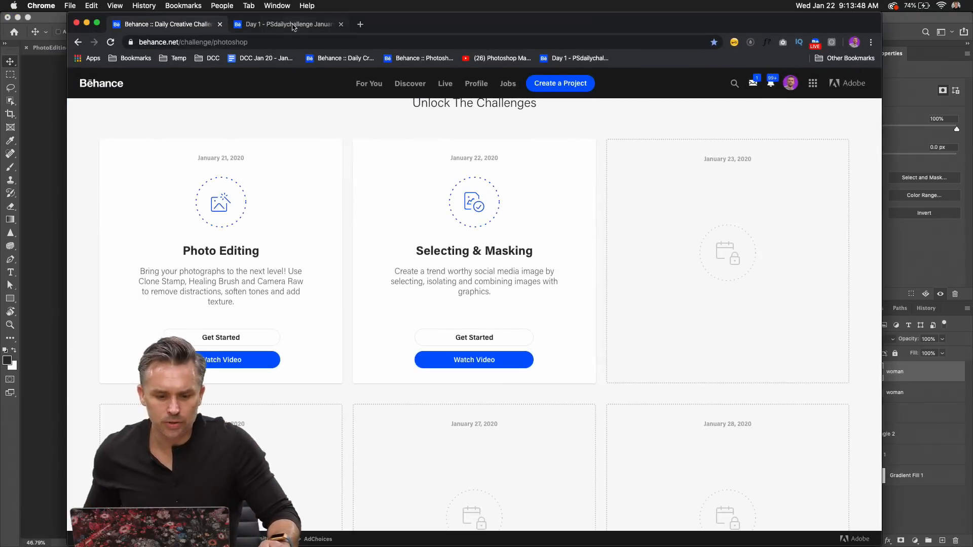
click(293, 25)
scroll(202, 162, up, 5)
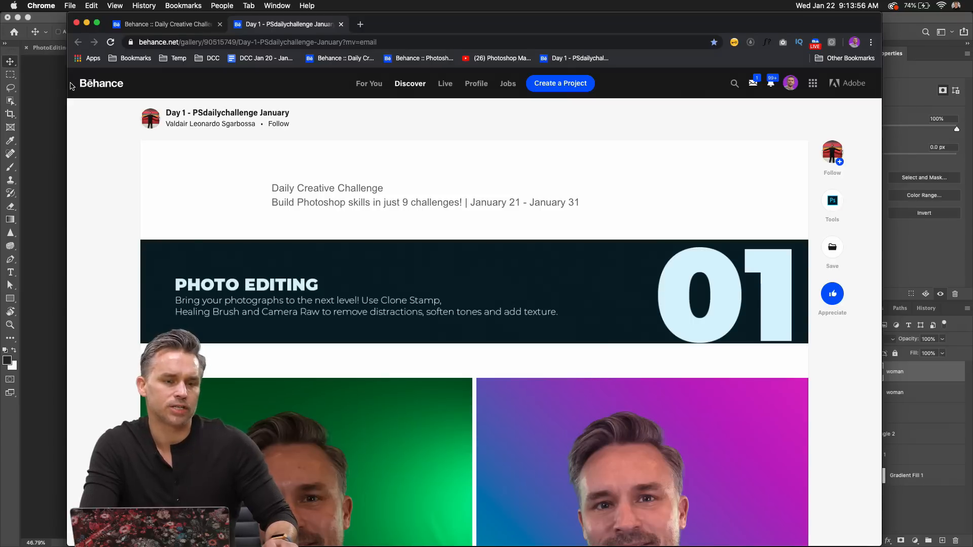
scroll(90, 186, down, 5)
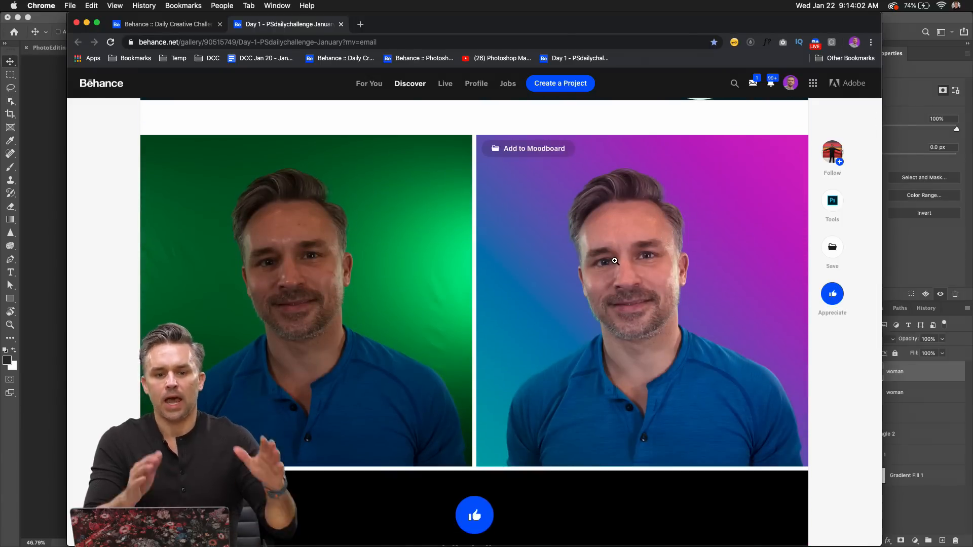
scroll(614, 260, up, 5)
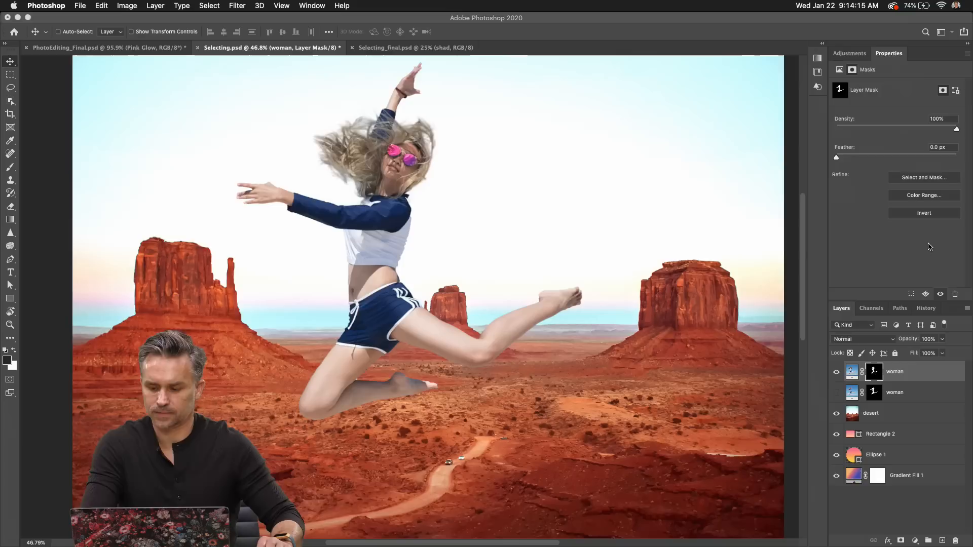
click(930, 247)
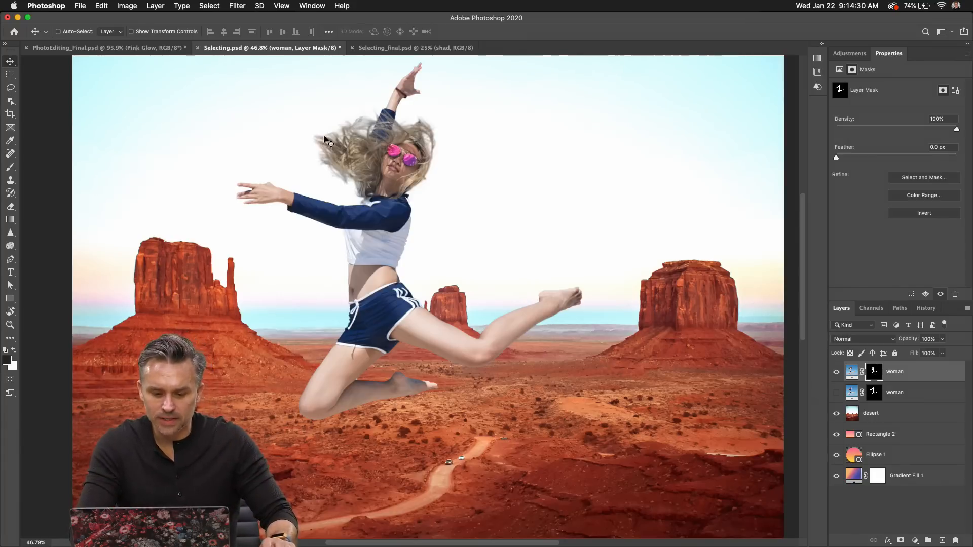
scroll(332, 147, up, 2)
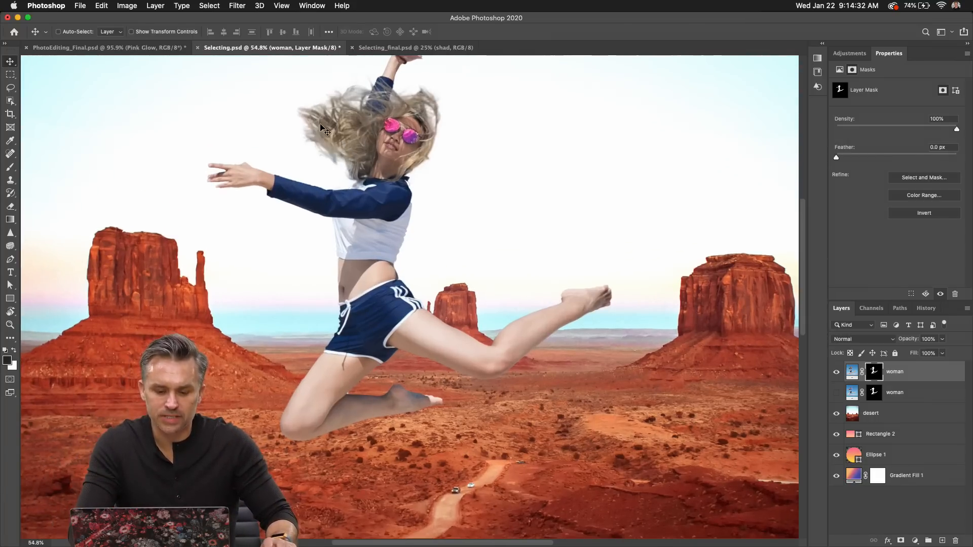
double_click(874, 377)
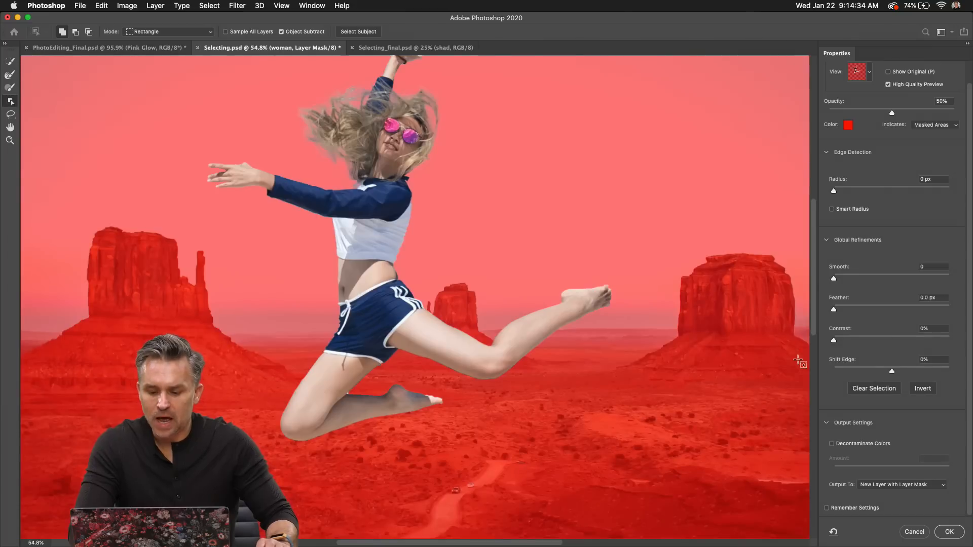
click(914, 532)
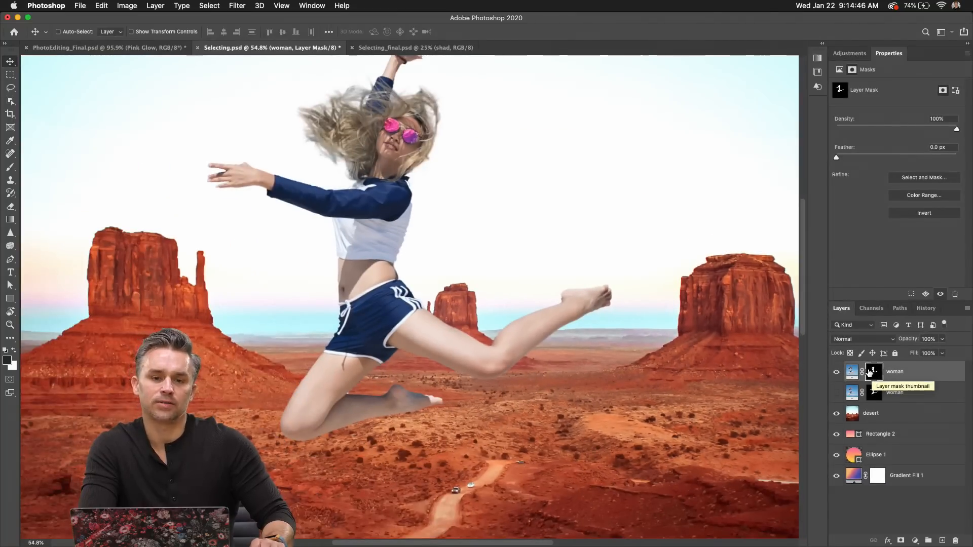
double_click(869, 373)
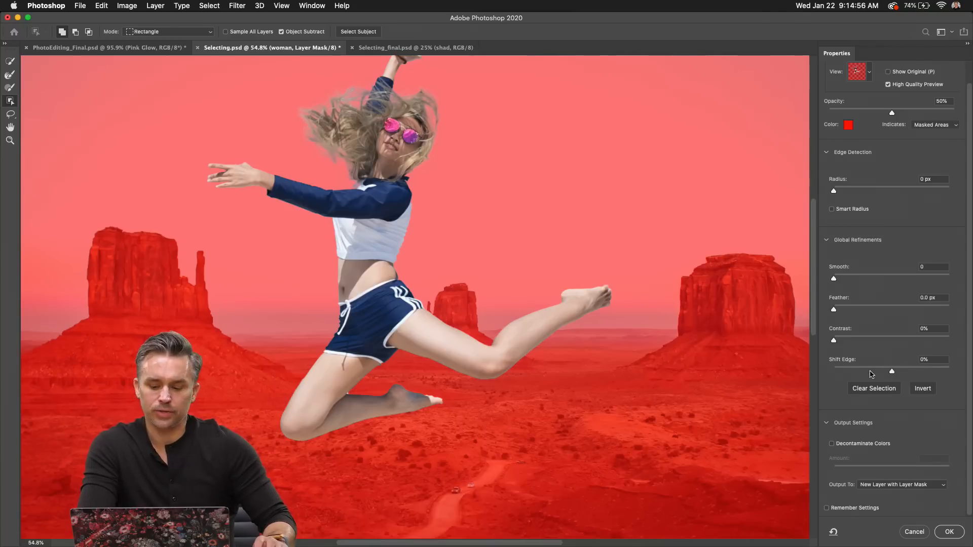
click(911, 531)
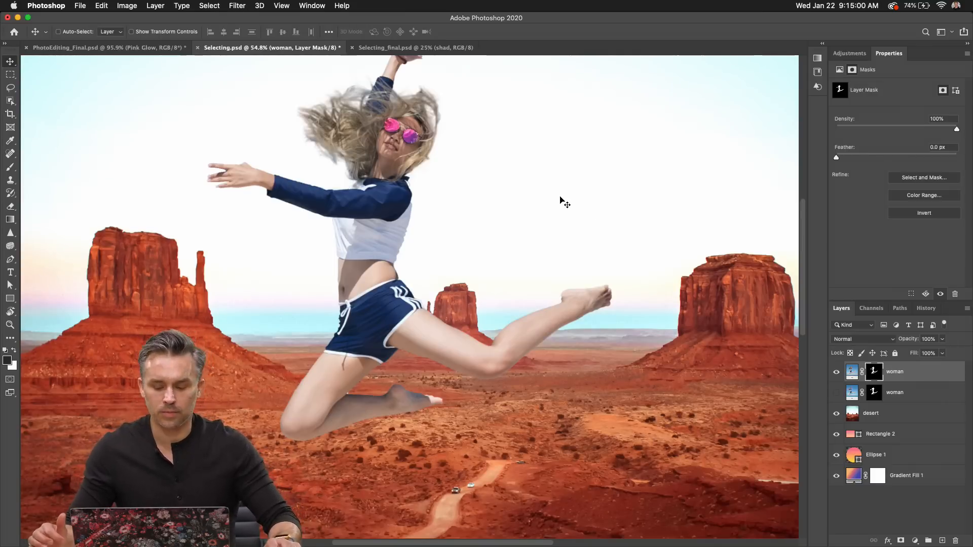
Select the desert layer and hide the top woman layer.
click(926, 376)
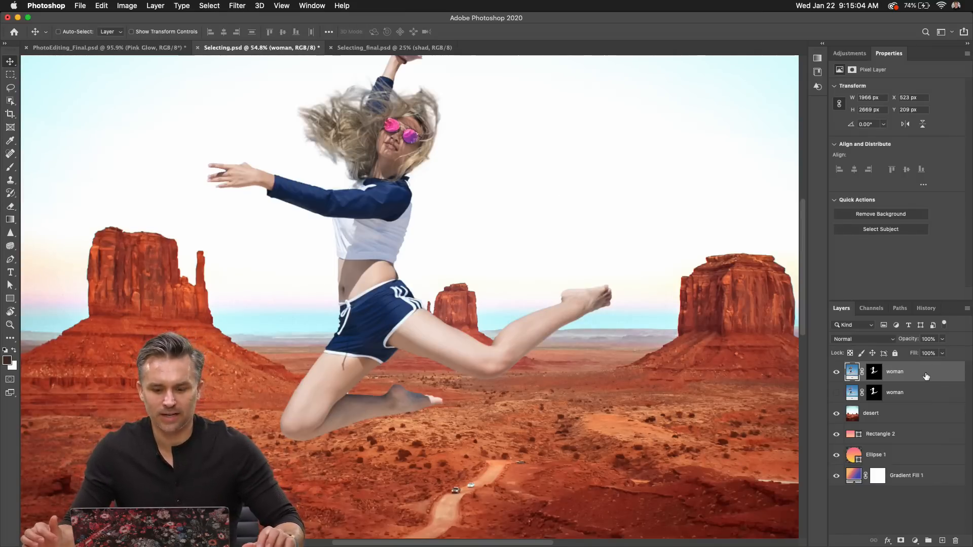
scroll(459, 219, down, 5)
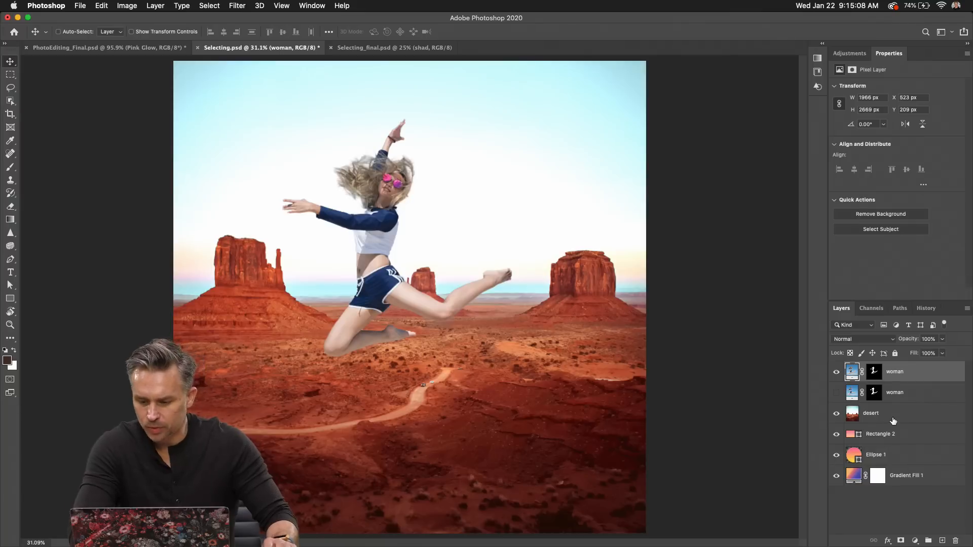
click(892, 416)
click(835, 372)
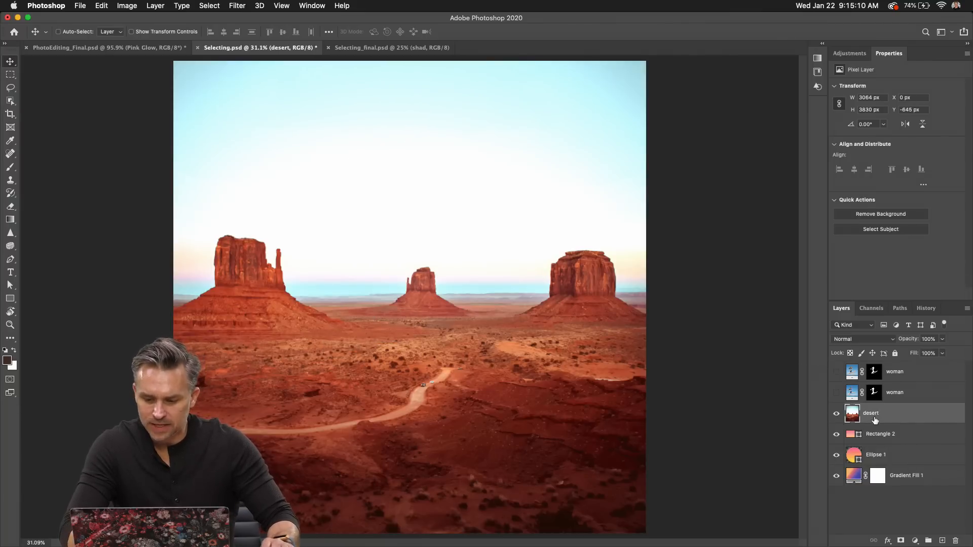
Check the graphic shapes beneath the desert layer and preview the Darken blend mode on it without applying it.
click(836, 414)
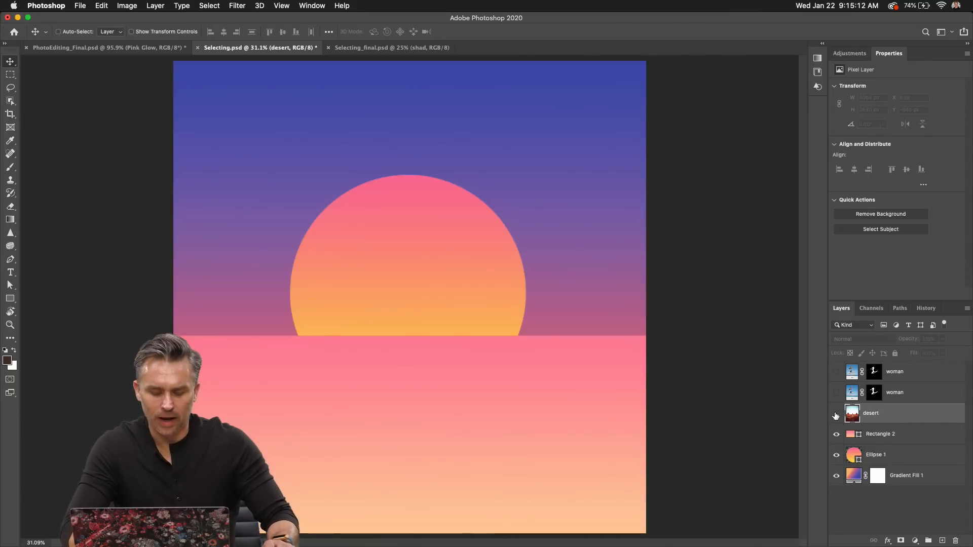
click(837, 414)
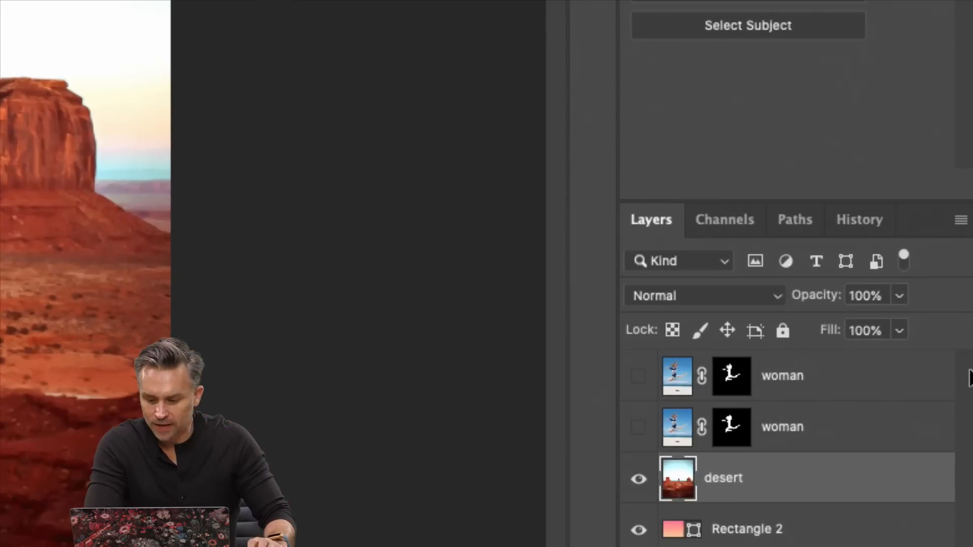
click(854, 338)
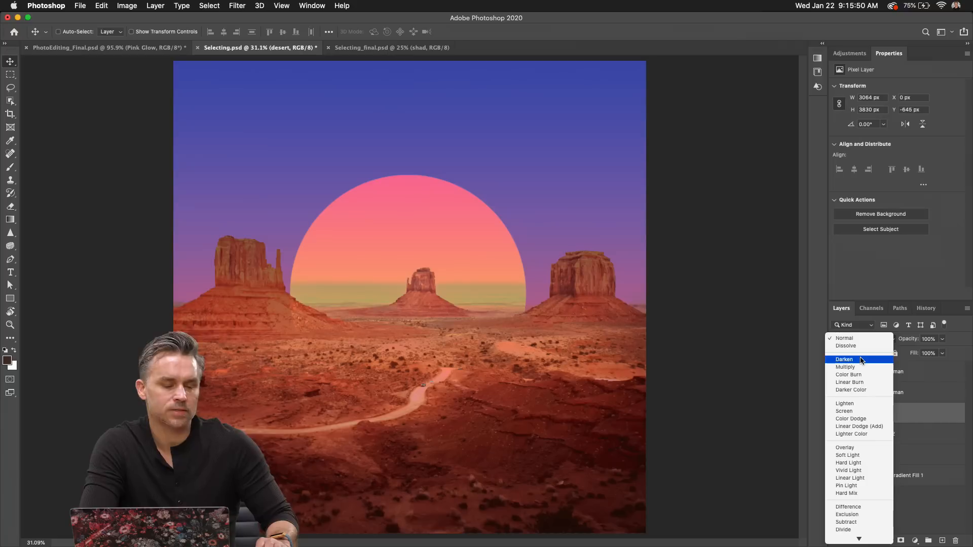
click(914, 361)
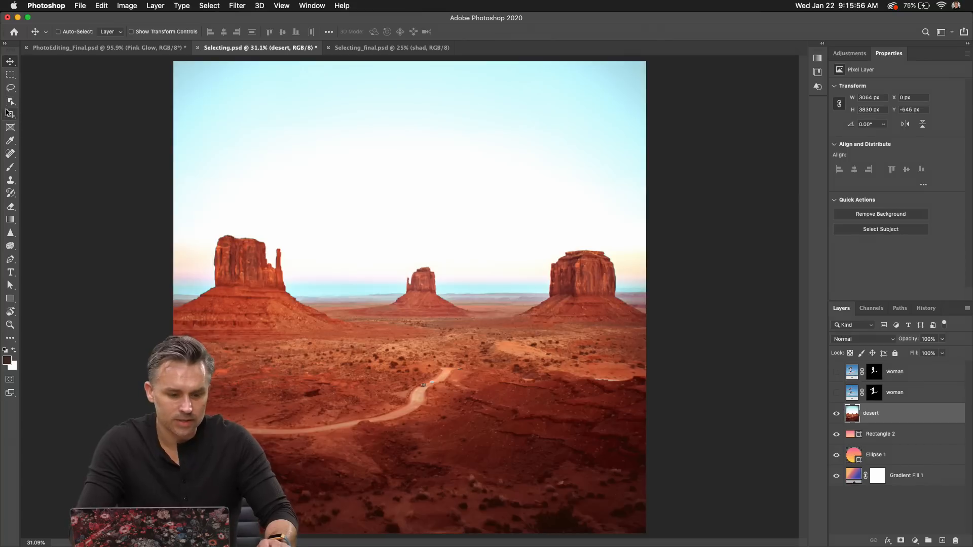
Select the whole sky on the desert layer down to the rocks and horizon with the Quick Selection Tool.
click(11, 101)
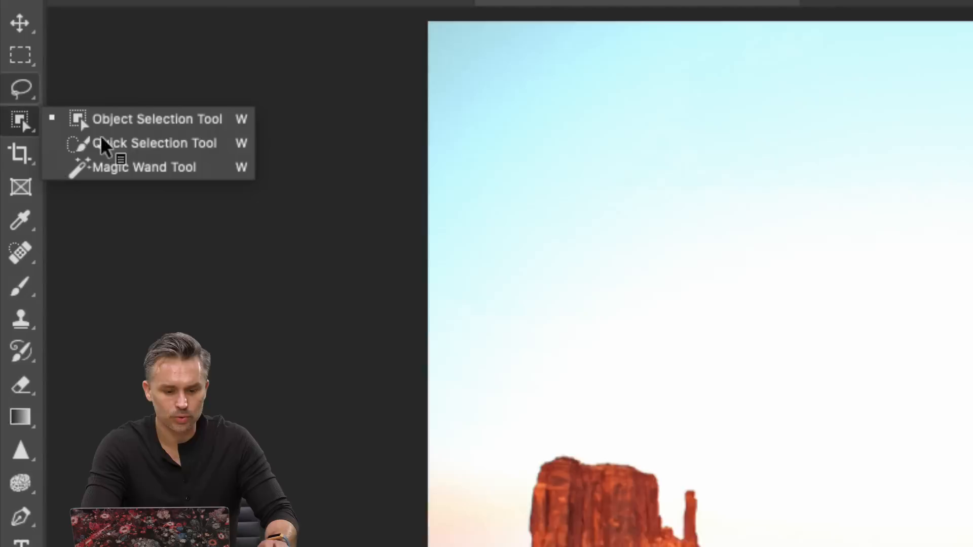
click(58, 116)
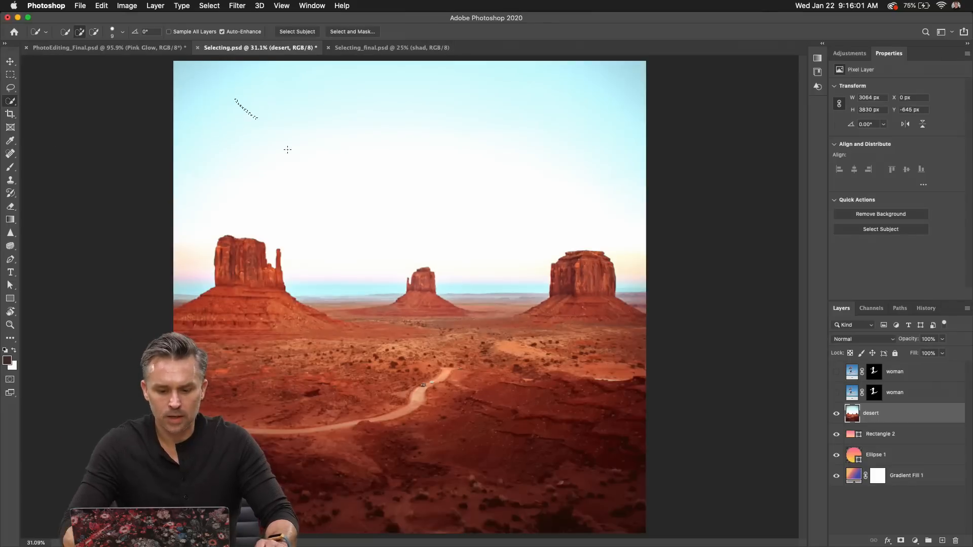
mouse_move(287, 150)
mouse_down()
mouse_move(302, 192)
mouse_move(284, 211)
mouse_move(297, 198)
mouse_move(436, 189)
mouse_up()
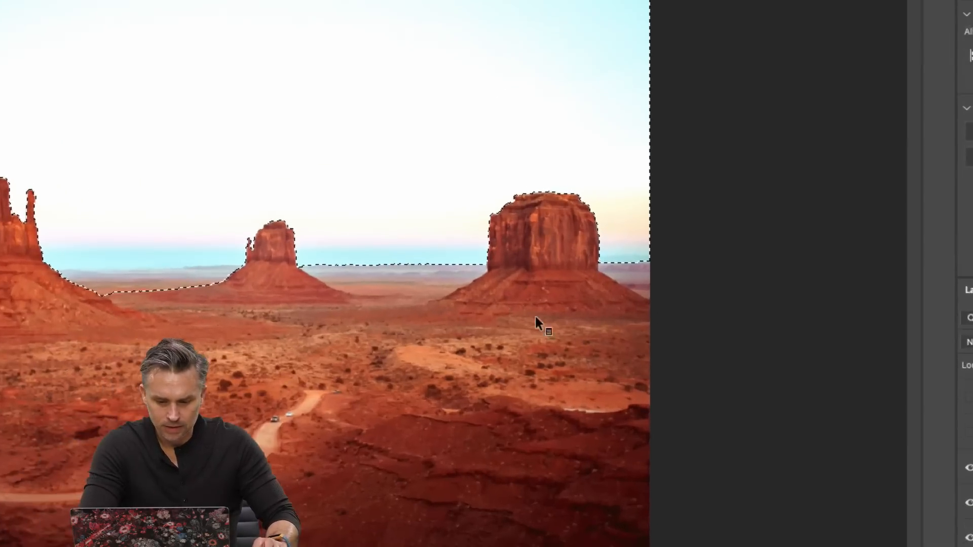
mouse_move(355, 252)
mouse_down()
mouse_move(381, 277)
mouse_move(450, 270)
mouse_move(255, 284)
mouse_move(635, 260)
mouse_move(624, 254)
mouse_move(653, 274)
mouse_up()
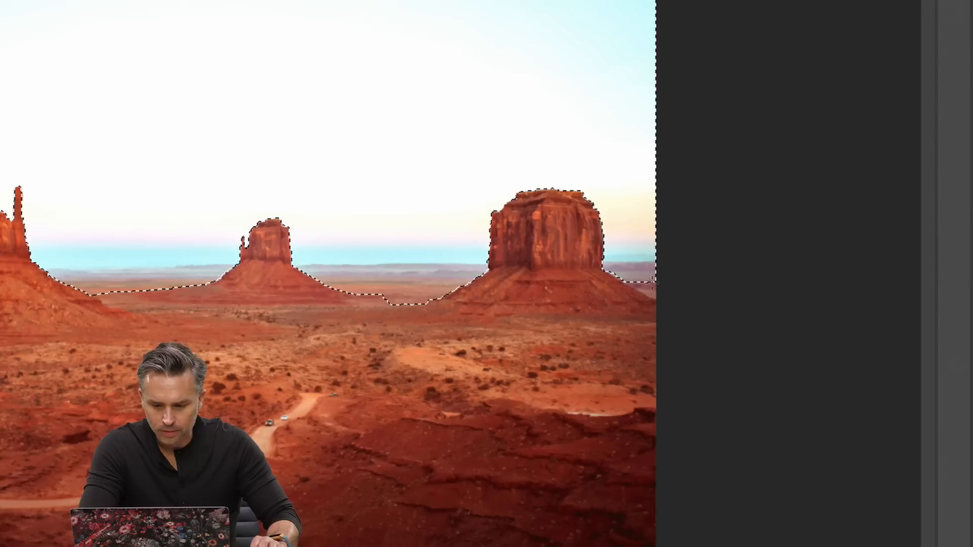
Add a layer mask to the desert layer from the sky selection.
scroll(348, 185, down, 4)
scroll(348, 185, up, 1)
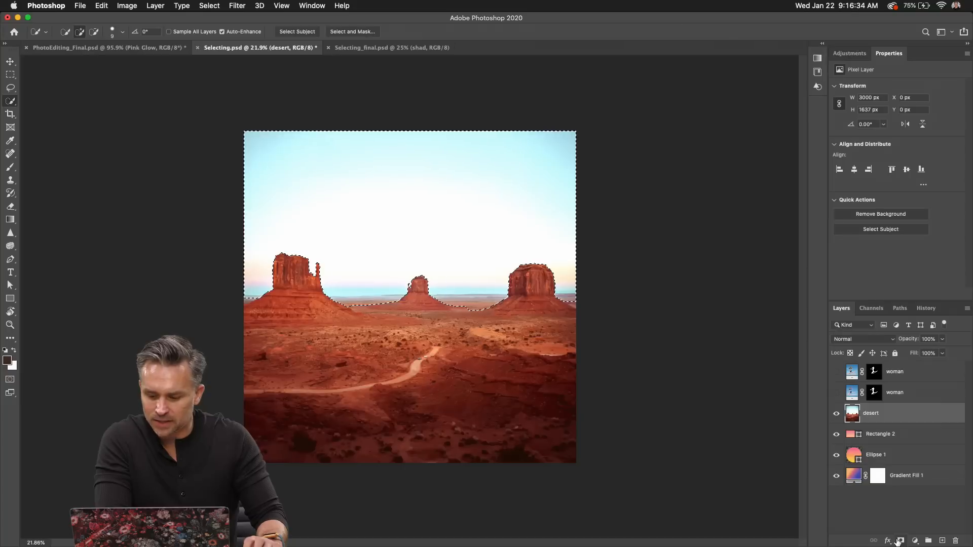
click(899, 541)
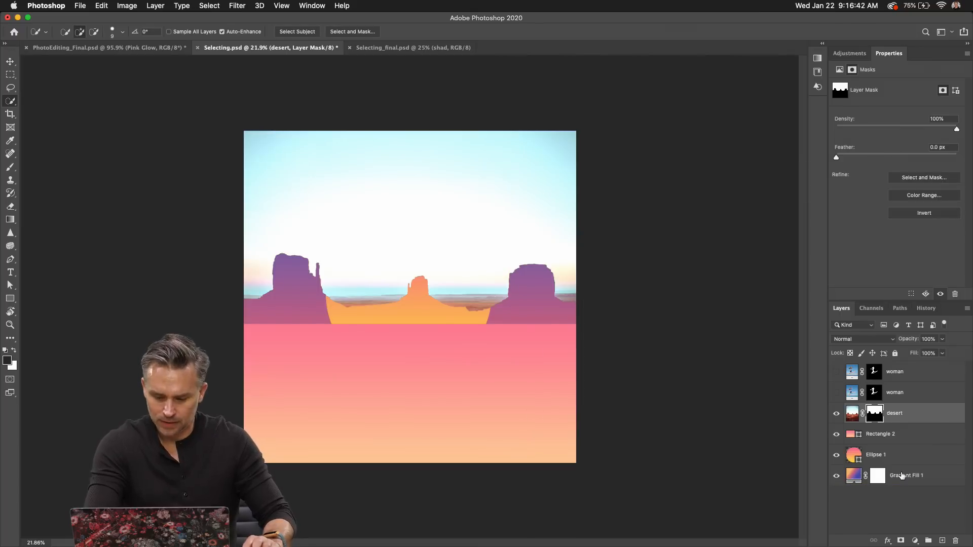
Undo the mask that keeps only the sky, and mask the desert layer so the selected sky is hidden.
key(super+z)
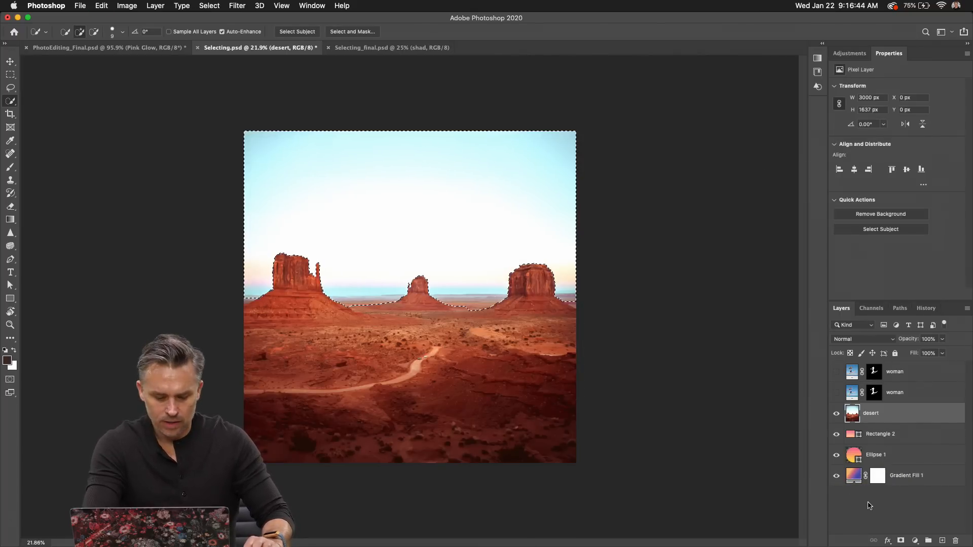
click(901, 541)
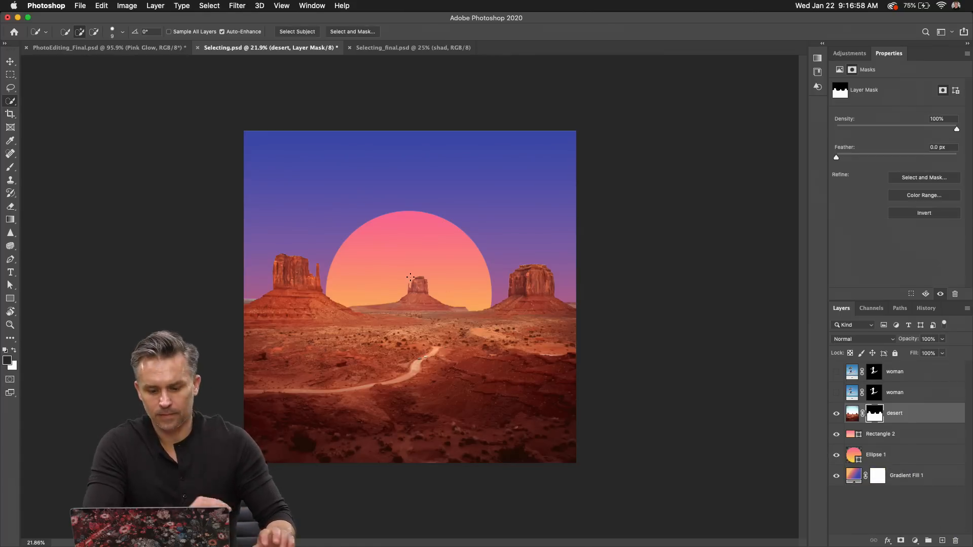
Make the woman cut-out visible and delete the extra woman layer at the top of the stack.
click(10, 61)
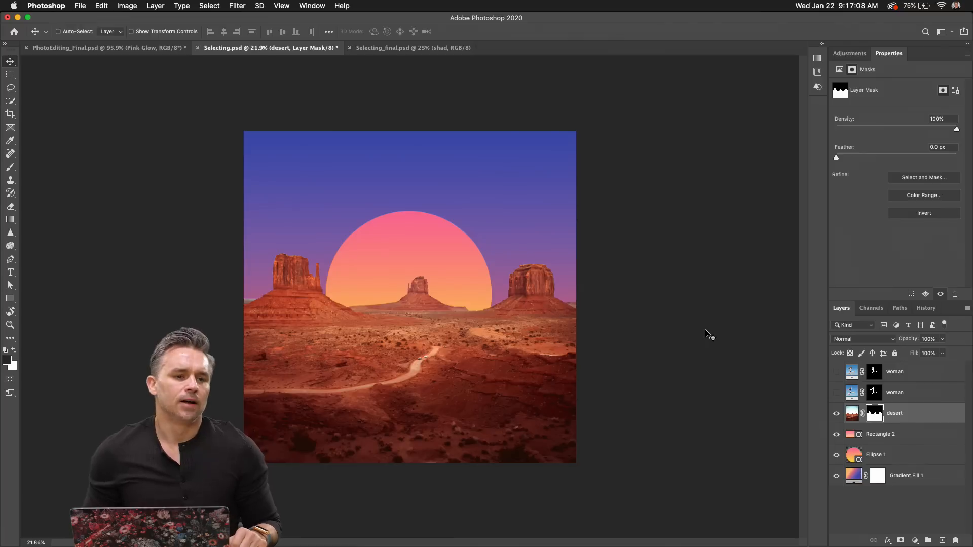
click(836, 373)
drag(896, 378, 955, 540)
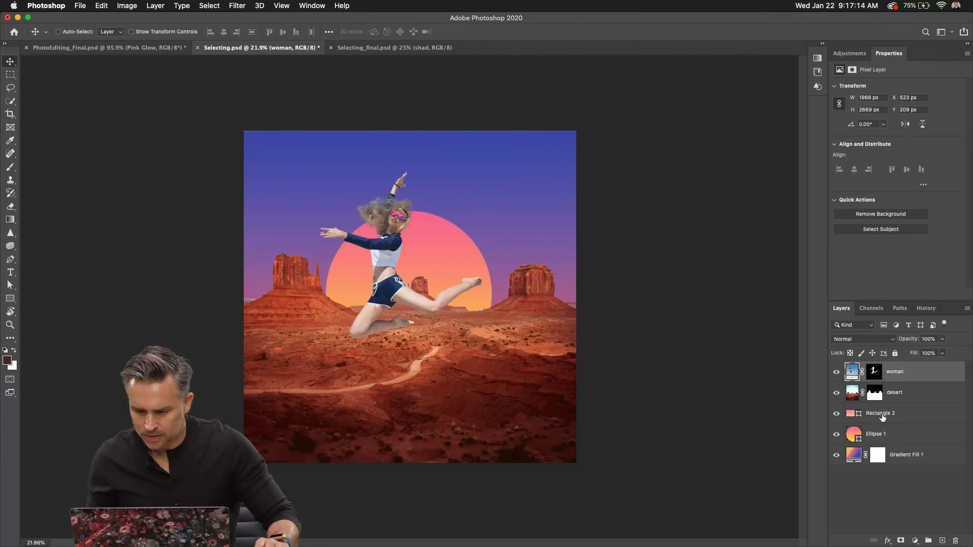
Move Rectangle 2 directly above the desert layer and raise the Ellipse 1 sun about 160 px.
drag(917, 413, 915, 388)
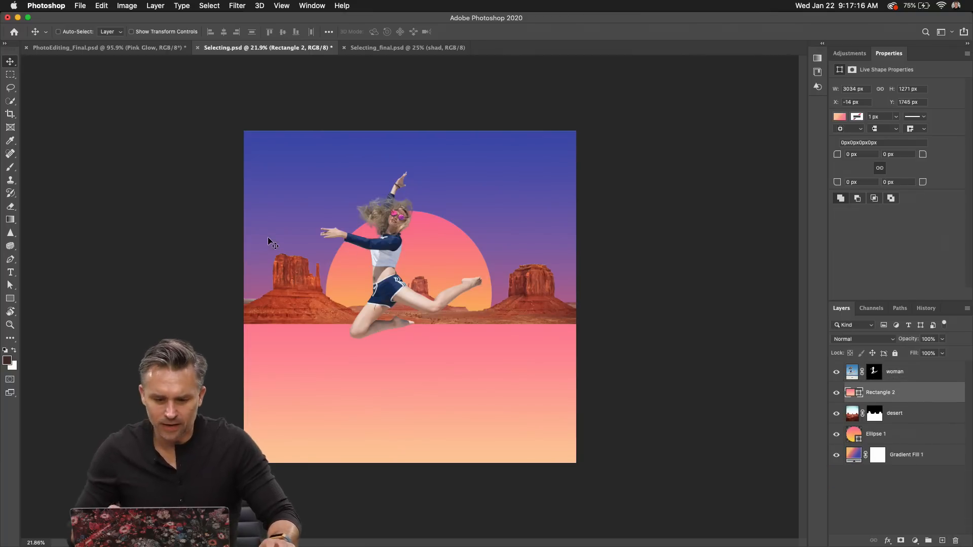
key(super+0)
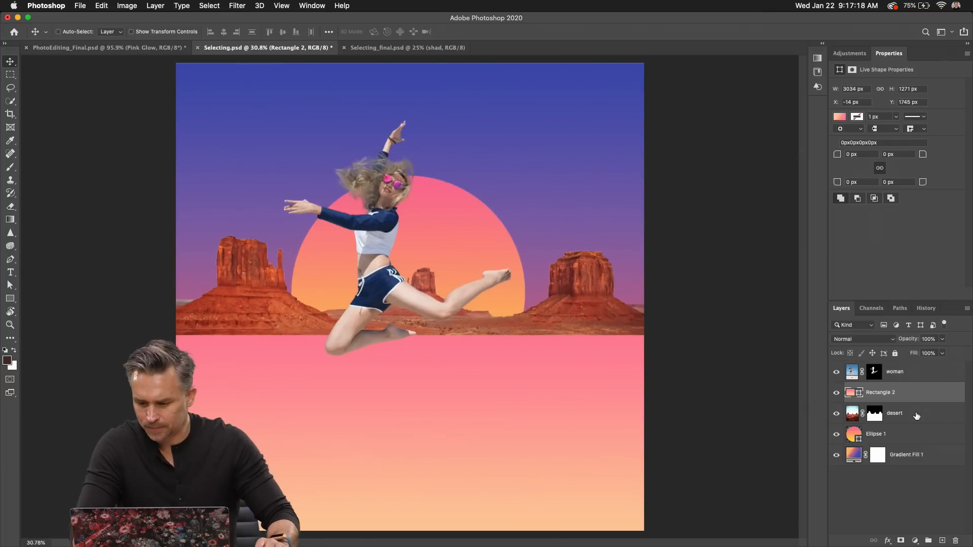
click(916, 416)
click(902, 433)
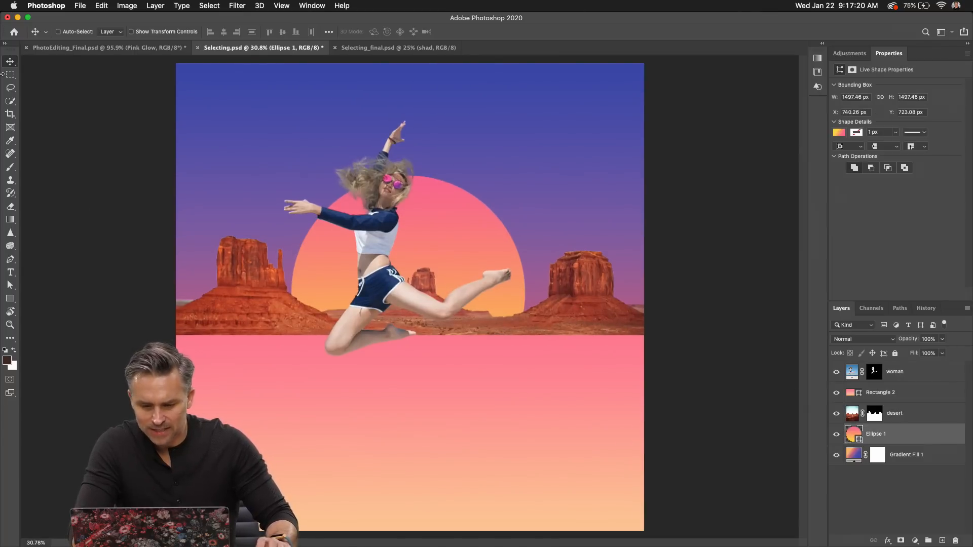
drag(236, 286, 236, 261)
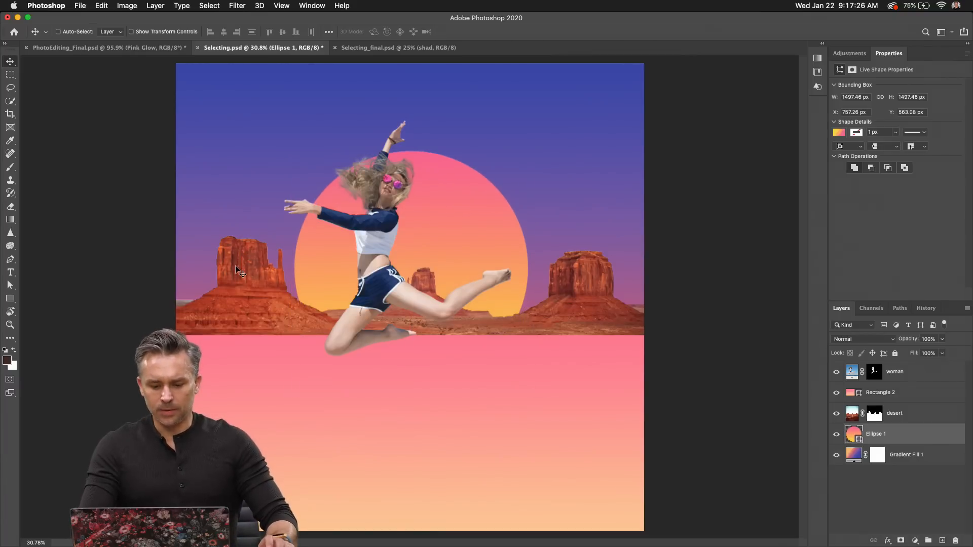
Duplicate the woman layer and delete the layer mask from the copy.
mouse_move(912, 373)
mouse_down()
mouse_move(919, 474)
mouse_move(918, 377)
mouse_up()
key(super+j)
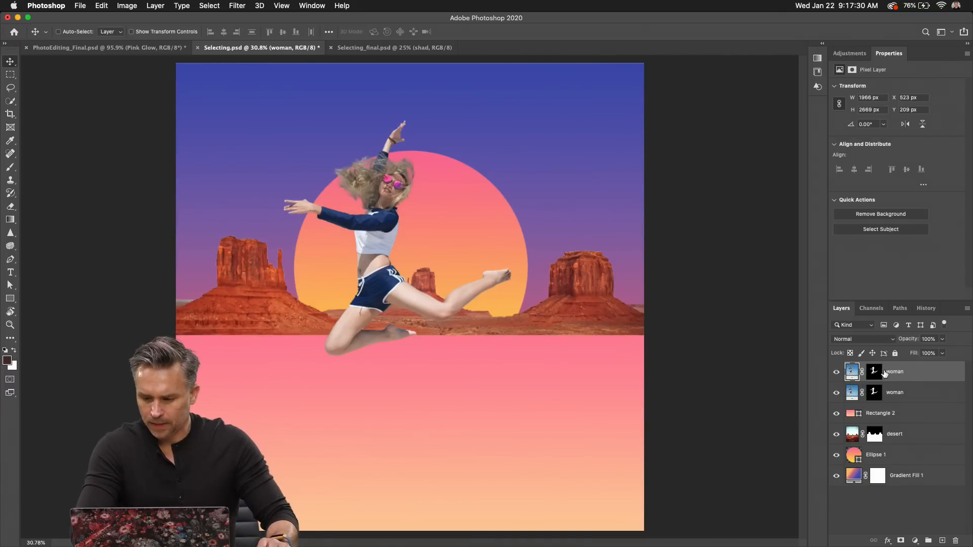
right_click(879, 372)
click(835, 390)
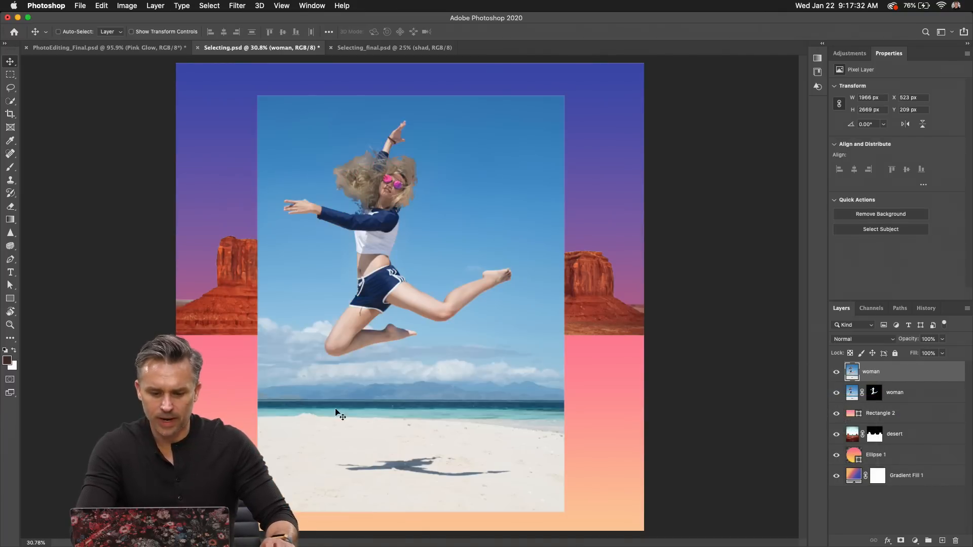
Select the woman's shadow on the sand with the Object Selection Tool.
scroll(372, 491, up, 3)
scroll(372, 491, up, 2)
scroll(357, 325, down, 3)
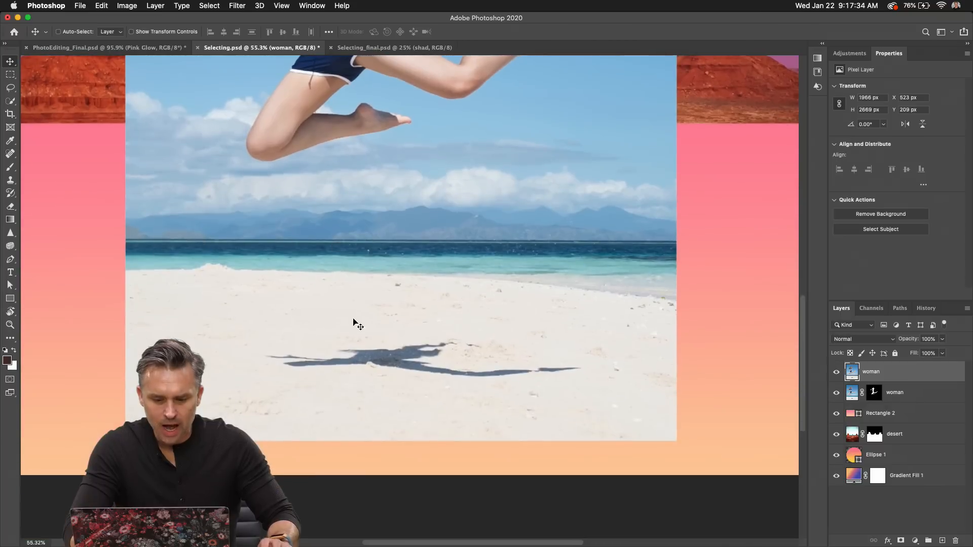
click(10, 101)
click(63, 101)
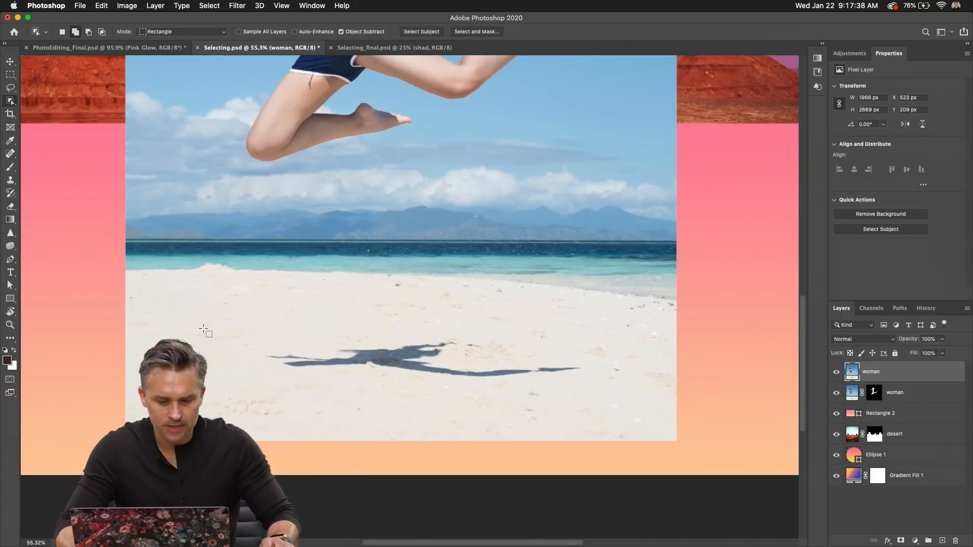
drag(418, 359, 591, 393)
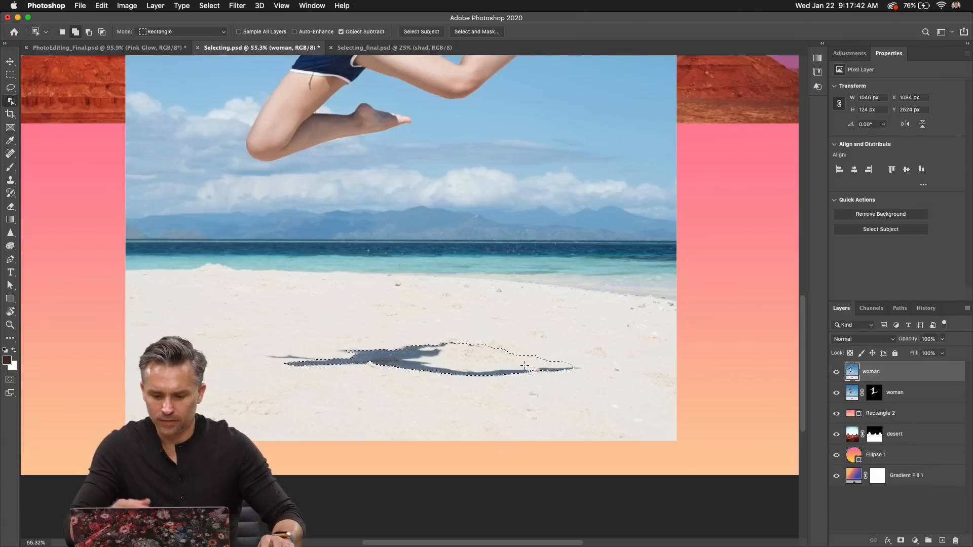
Subtract the sand between the shadow's legs from the selection using the Quick Selection Tool with a 35 px brush.
click(10, 101)
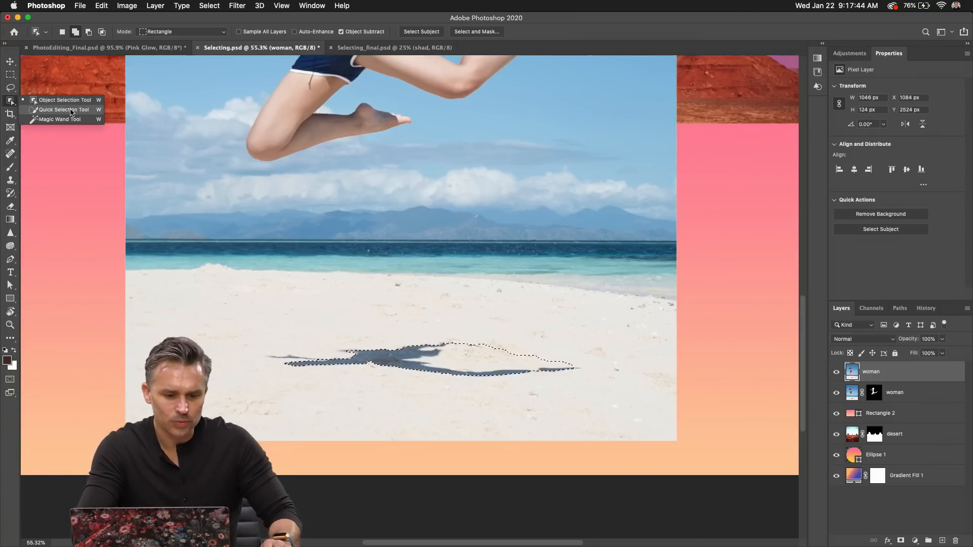
click(55, 110)
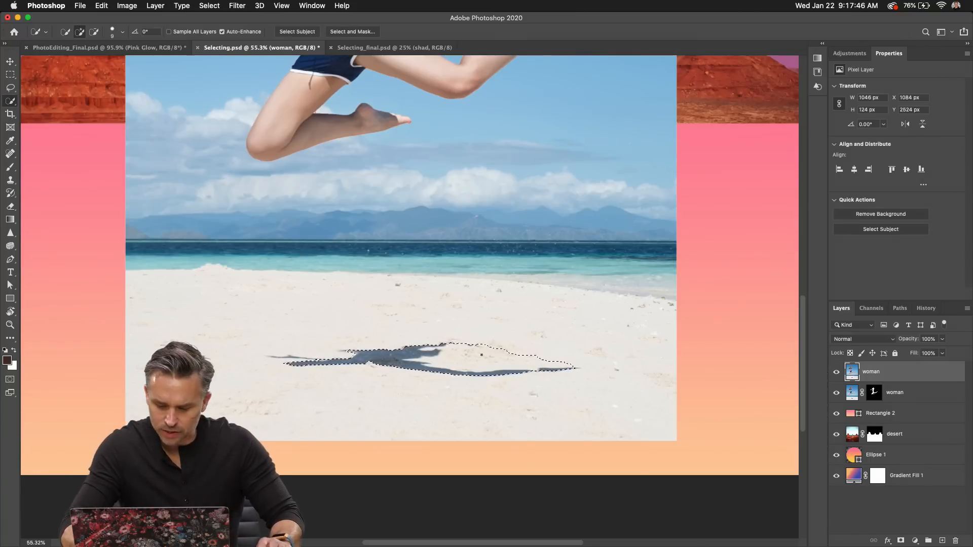
key(bracketright)
key(bracketright)
key(bracketright)
key(bracketright)
key(bracketright)
key(bracketright)
key(alt)
mouse_move(489, 349)
mouse_down()
mouse_move(465, 365)
mouse_move(567, 363)
mouse_up()
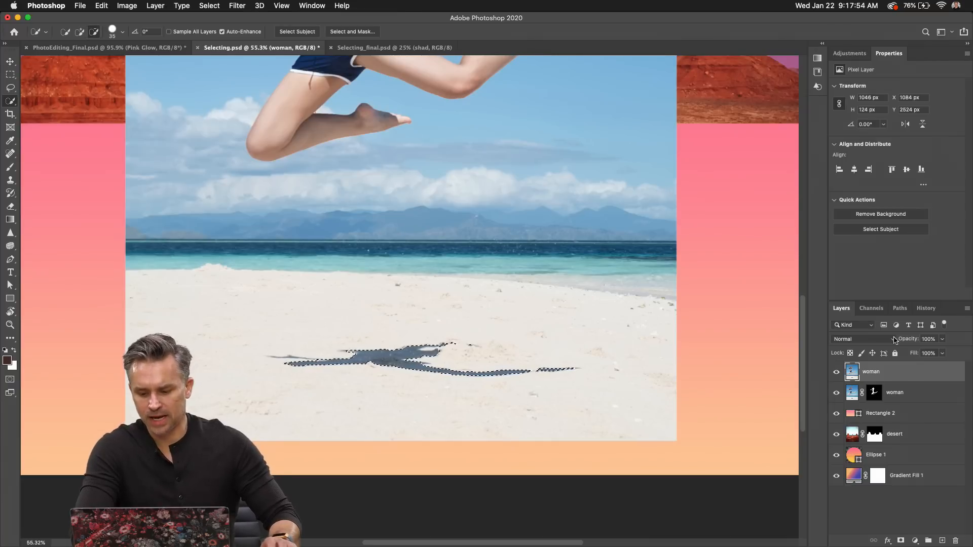
Try masking the woman copy down to the selected shadow, and discard that layer.
click(900, 541)
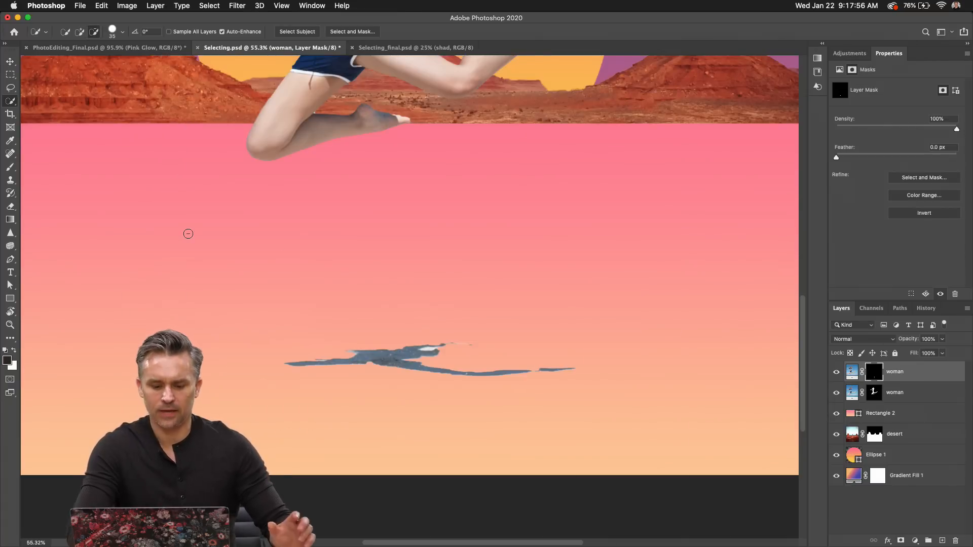
key(super+0)
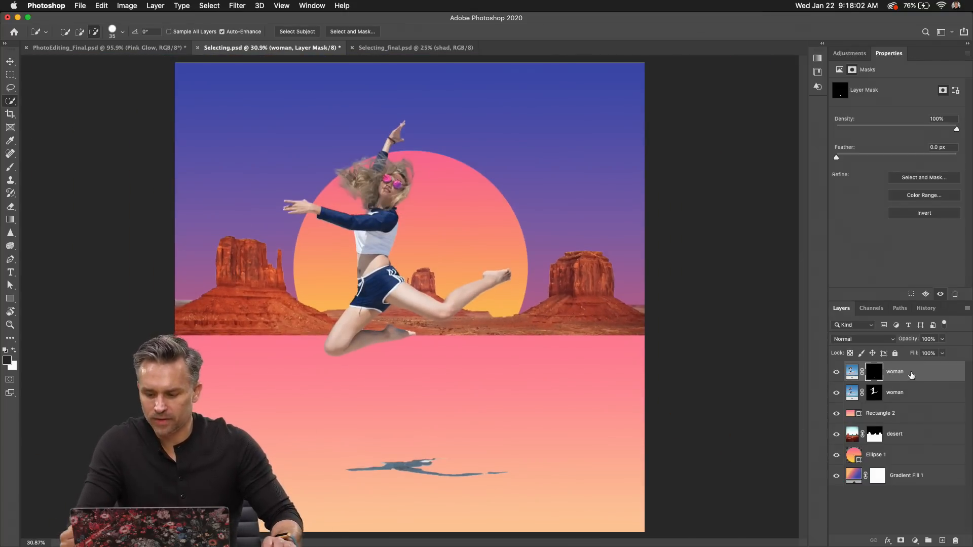
drag(921, 376, 956, 541)
Add a new empty layer and set up a black Soft Round brush for painting a shadow.
click(942, 540)
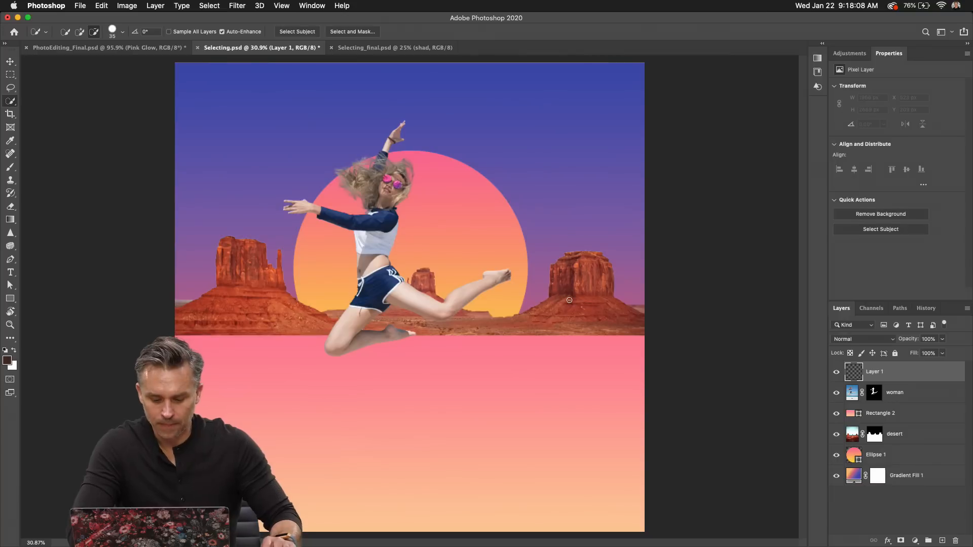
key(b)
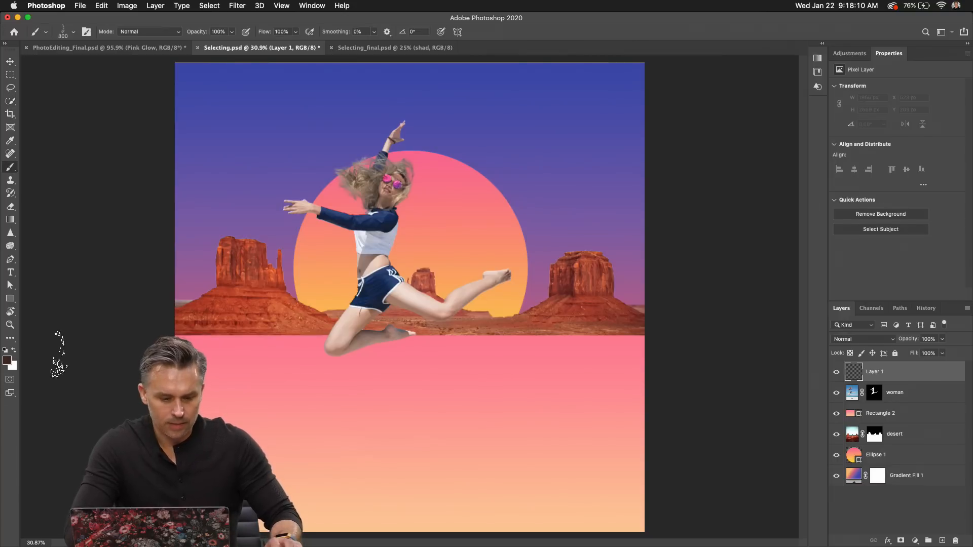
click(5, 350)
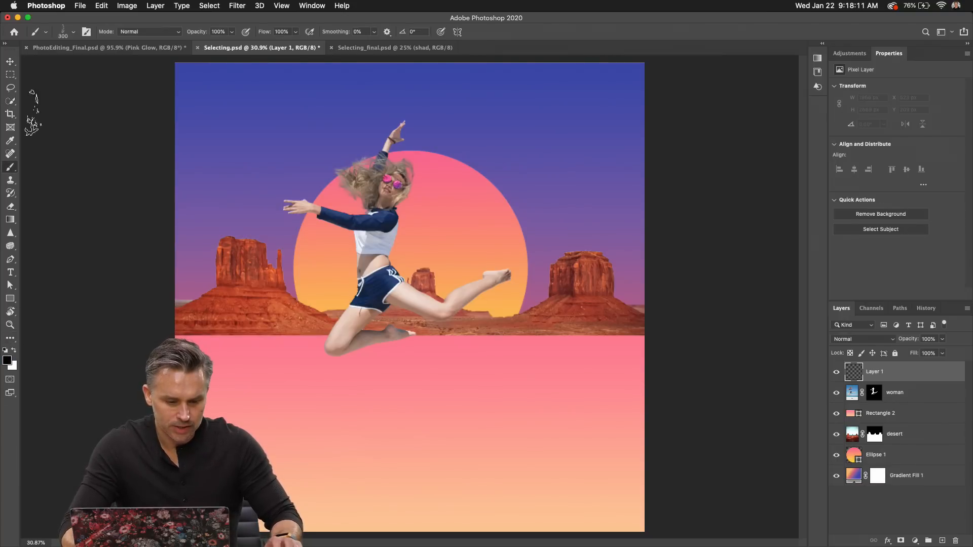
click(73, 31)
scroll(72, 181, up, 3)
scroll(73, 181, up, 10)
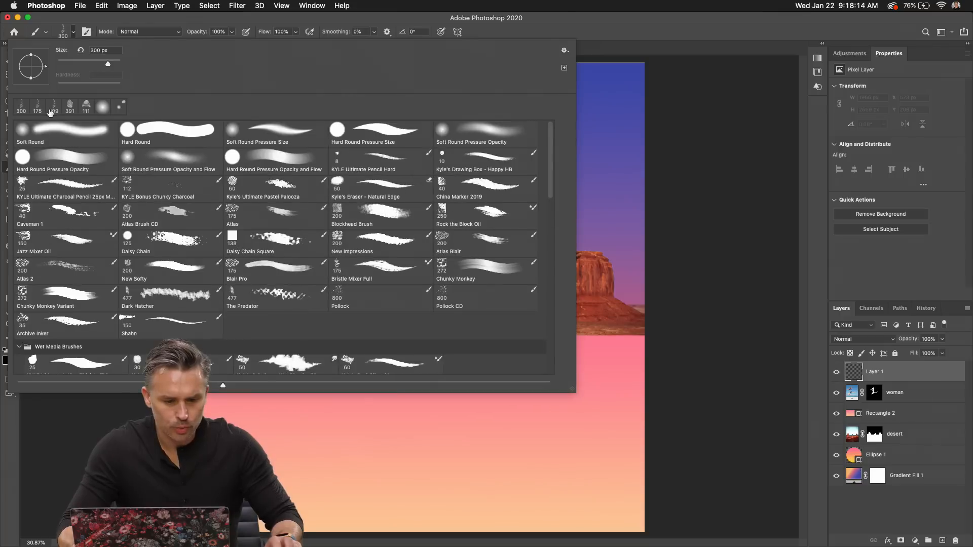
double_click(56, 131)
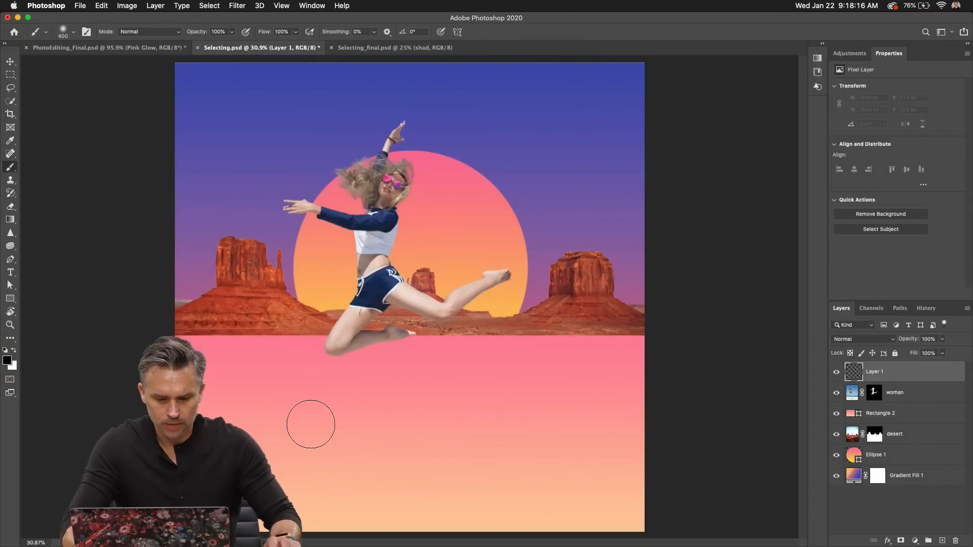
Paint a soft black shadow on the pink ground below the woman with a 600 px brush at 1% flow.
key(bracketleft)
key(bracketleft)
drag(265, 33, 66, 34)
key(bracketright)
key(bracketright)
key(bracketright)
key(bracketleft)
mouse_move(334, 426)
mouse_down()
mouse_move(470, 432)
mouse_move(303, 423)
mouse_move(494, 431)
mouse_move(278, 426)
mouse_move(537, 431)
mouse_move(311, 417)
mouse_up()
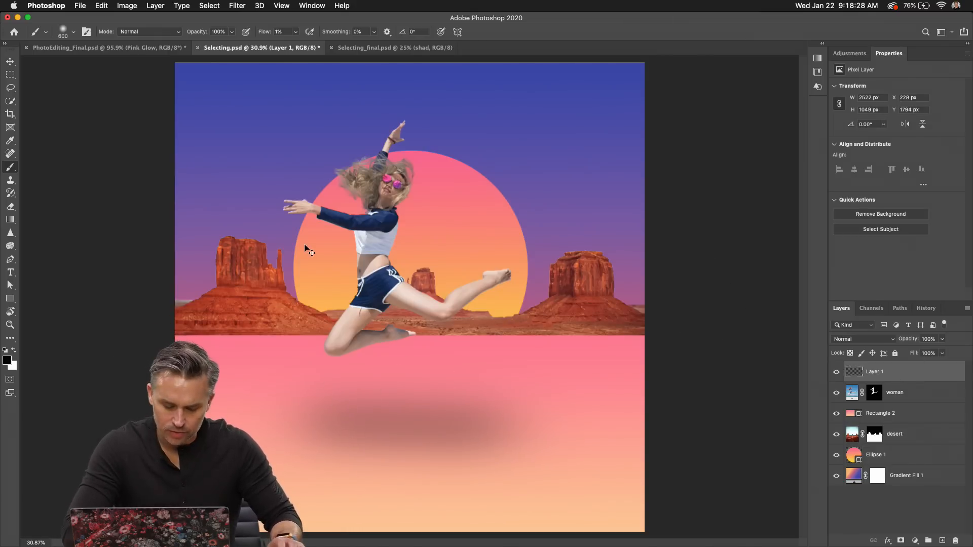
Squash the painted shadow to about 1932 × 354 px and position it on the ground directly below the woman.
key(super+t)
drag(404, 341, 405, 436)
drag(606, 473, 512, 472)
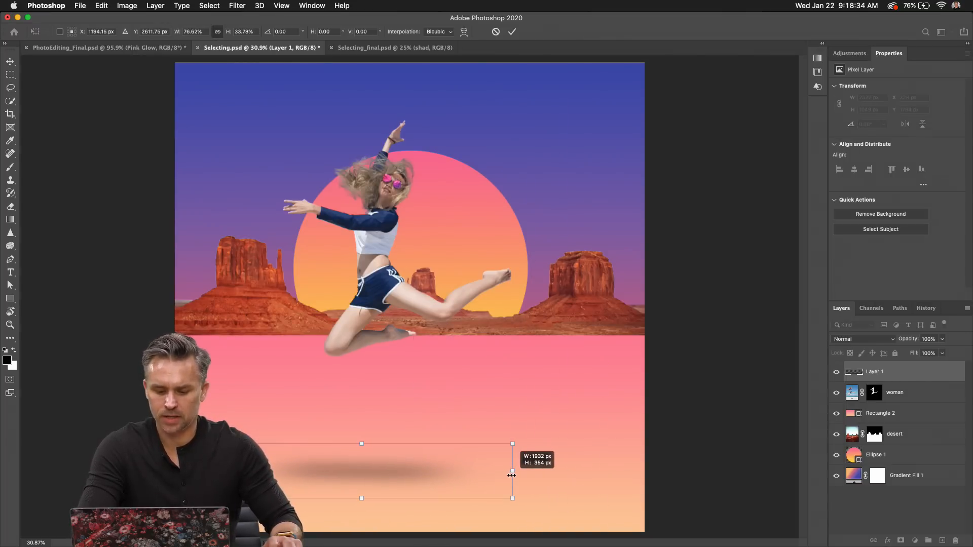
key(Return)
key(b)
key(v)
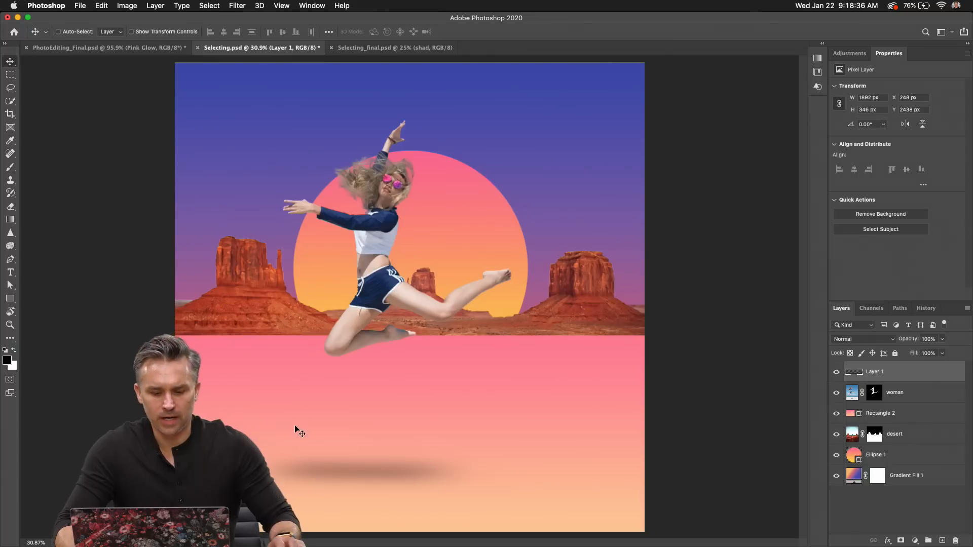
mouse_move(297, 428)
mouse_down()
mouse_move(334, 313)
mouse_move(342, 384)
mouse_move(345, 334)
mouse_move(333, 396)
mouse_move(343, 425)
mouse_up()
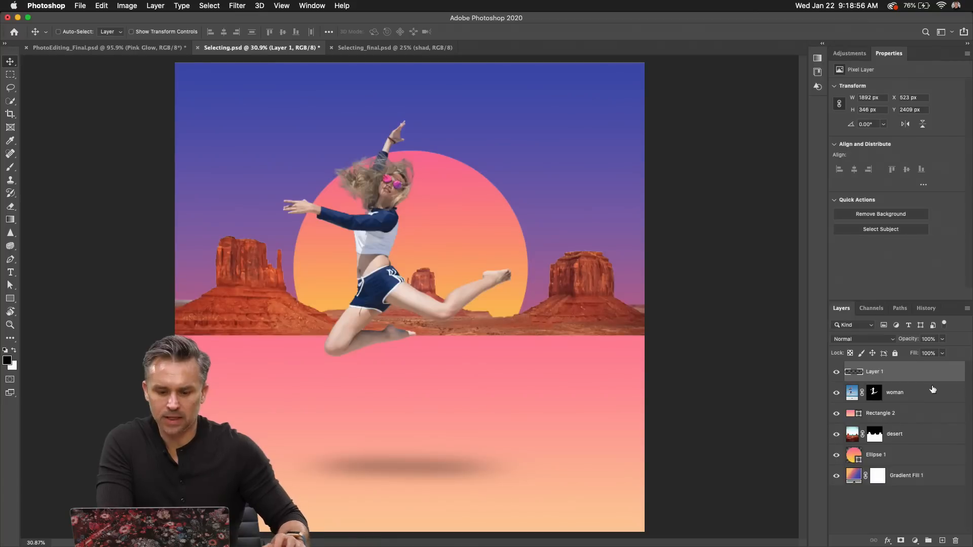
Add a Hue/Saturation adjustment layer above the woman layer and set its Saturation to +63.
click(938, 399)
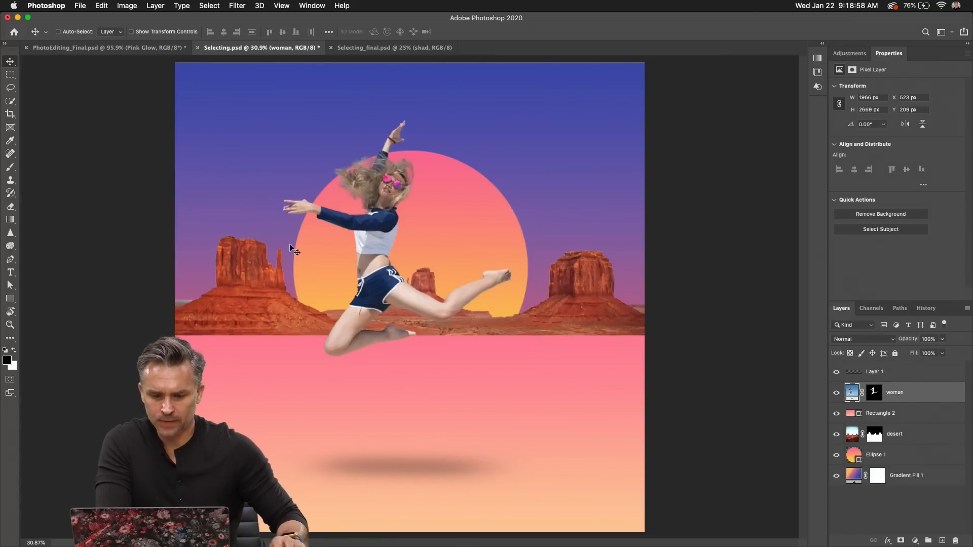
scroll(386, 169, up, 3)
scroll(386, 169, up, 3)
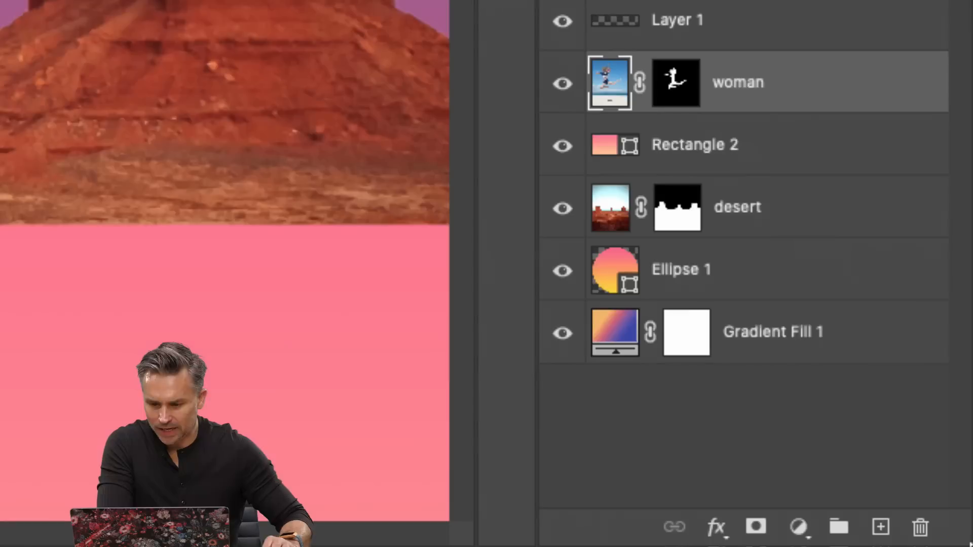
click(802, 527)
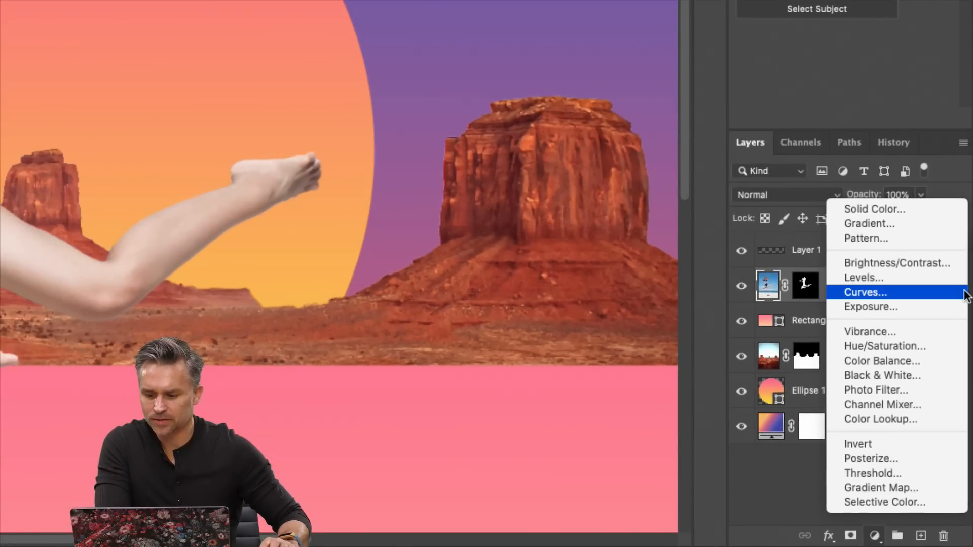
click(944, 350)
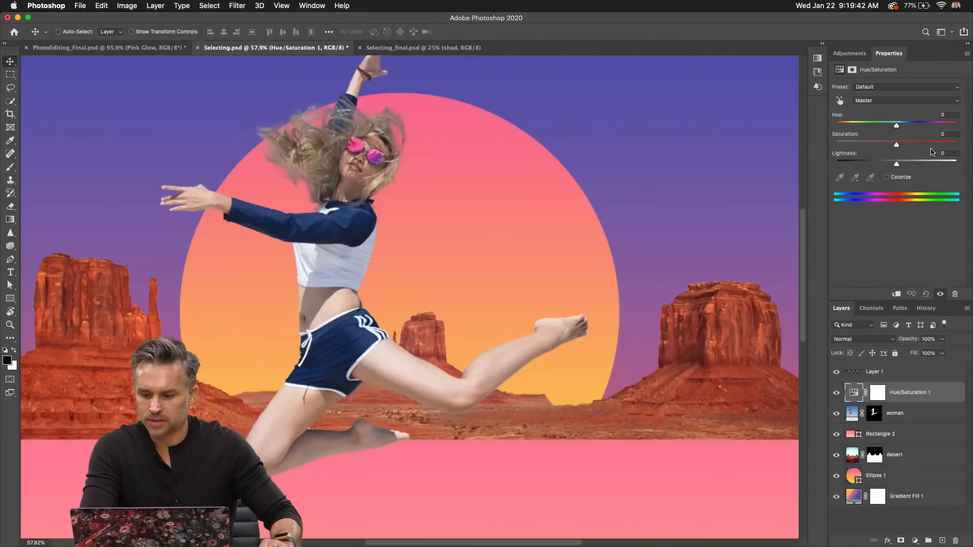
mouse_move(930, 145)
mouse_down()
mouse_move(949, 146)
mouse_move(862, 147)
mouse_move(960, 154)
mouse_move(916, 158)
mouse_move(935, 159)
mouse_up()
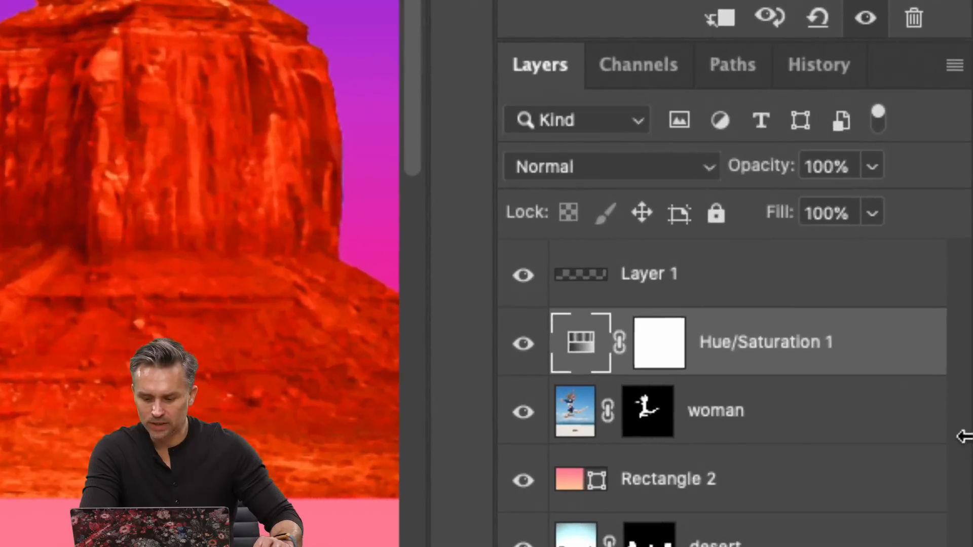
Clip the Hue/Saturation adjustment to the woman layer.
right_click(902, 348)
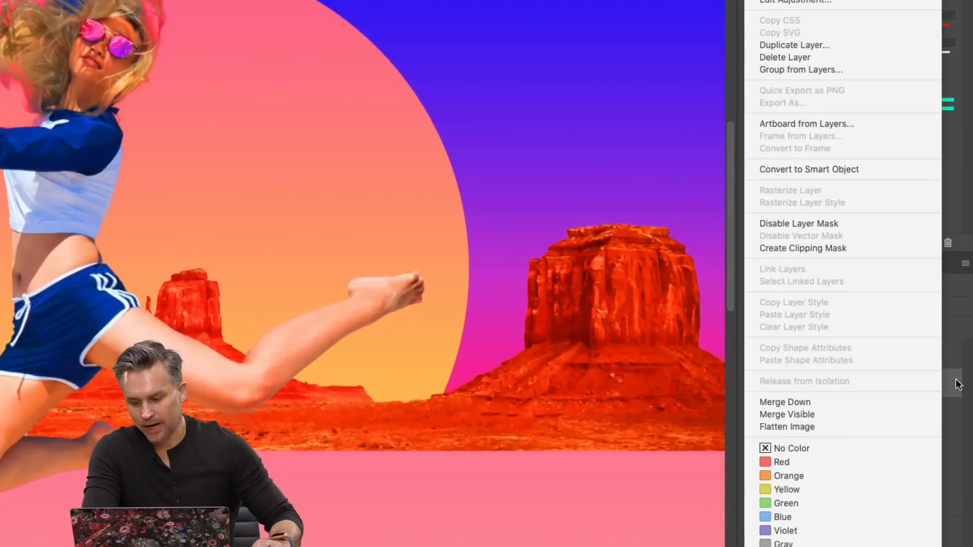
click(957, 392)
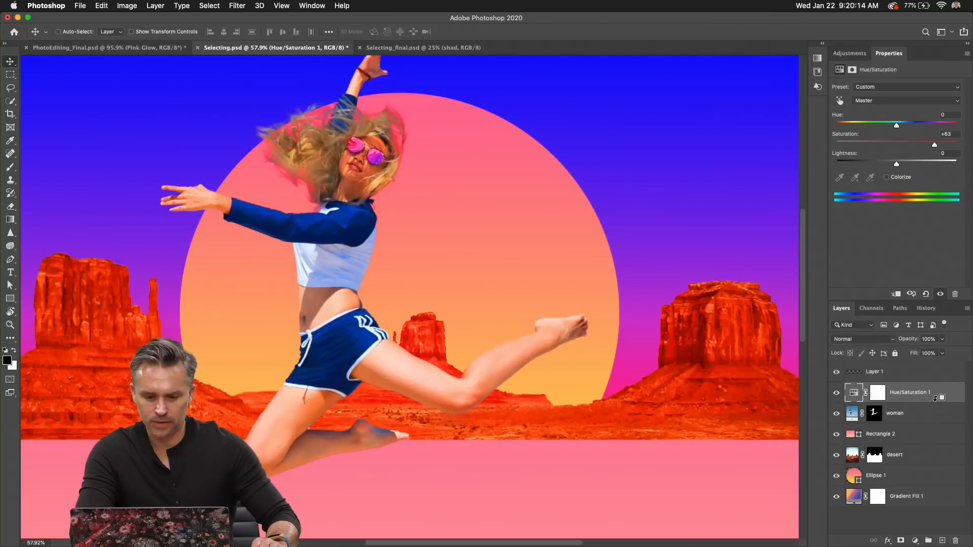
alt+click(937, 399)
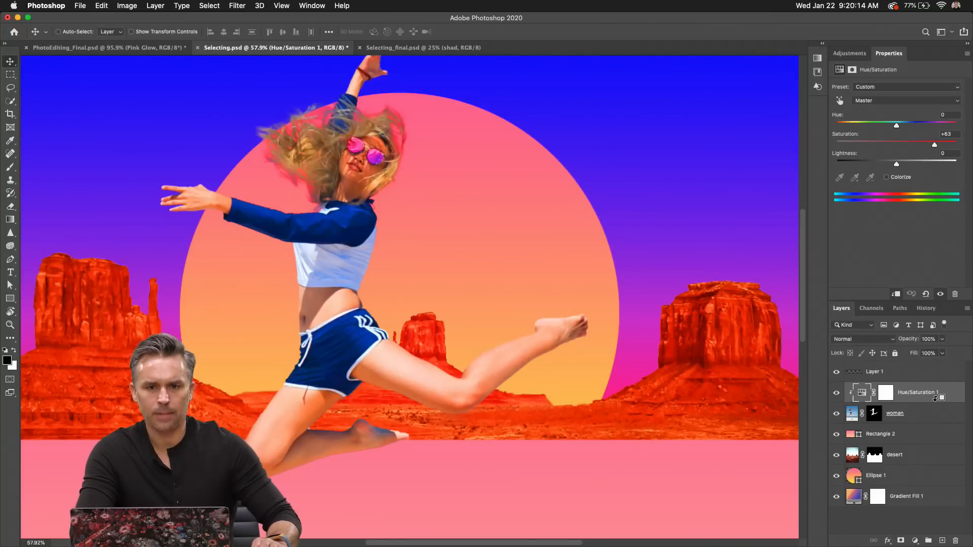
Compare the woman with and without the Hue/Saturation adjustment by toggling its visibility.
key(super+minus)
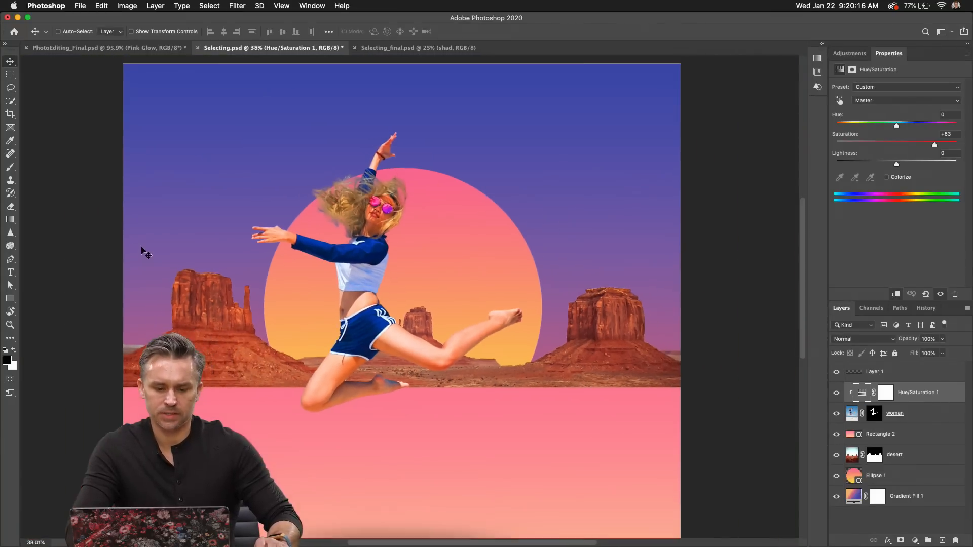
click(836, 396)
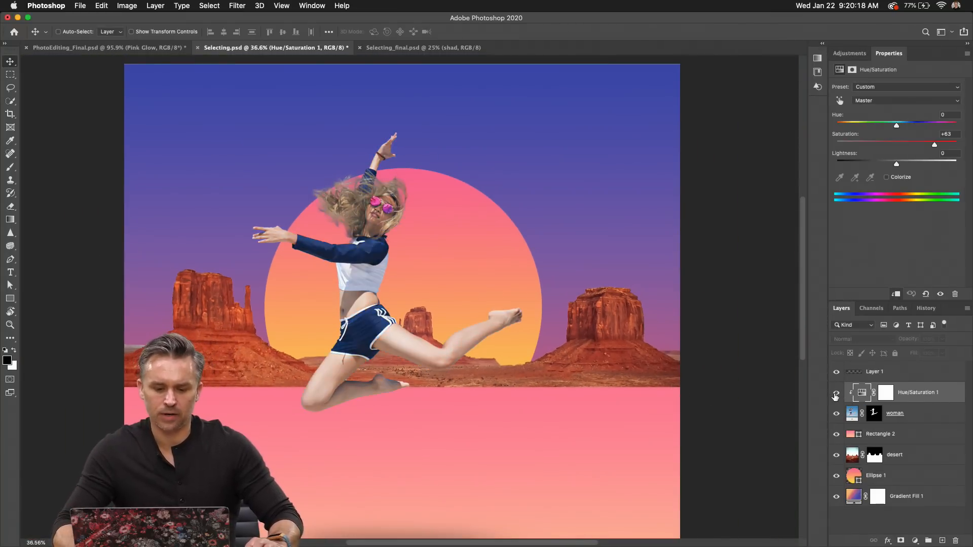
click(835, 395)
click(835, 395)
click(836, 395)
click(835, 395)
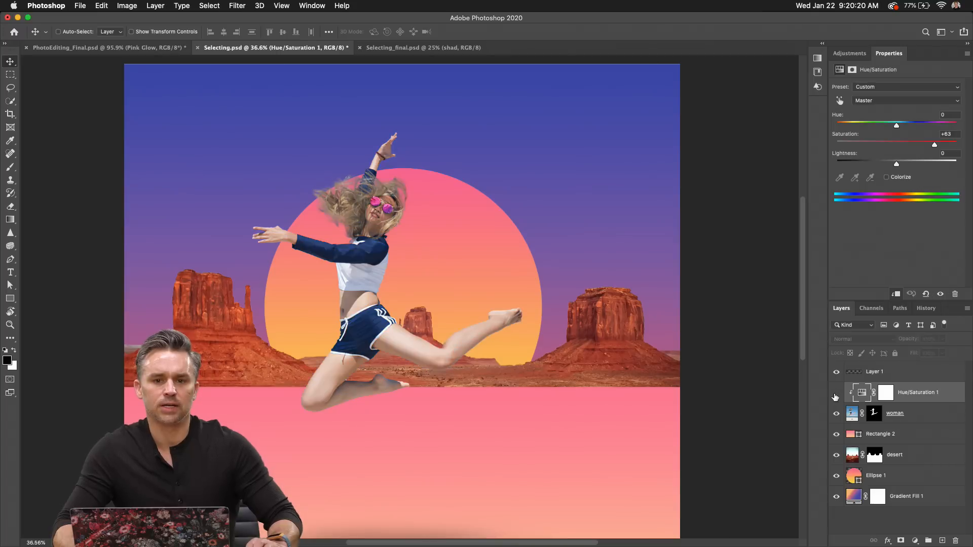
click(835, 395)
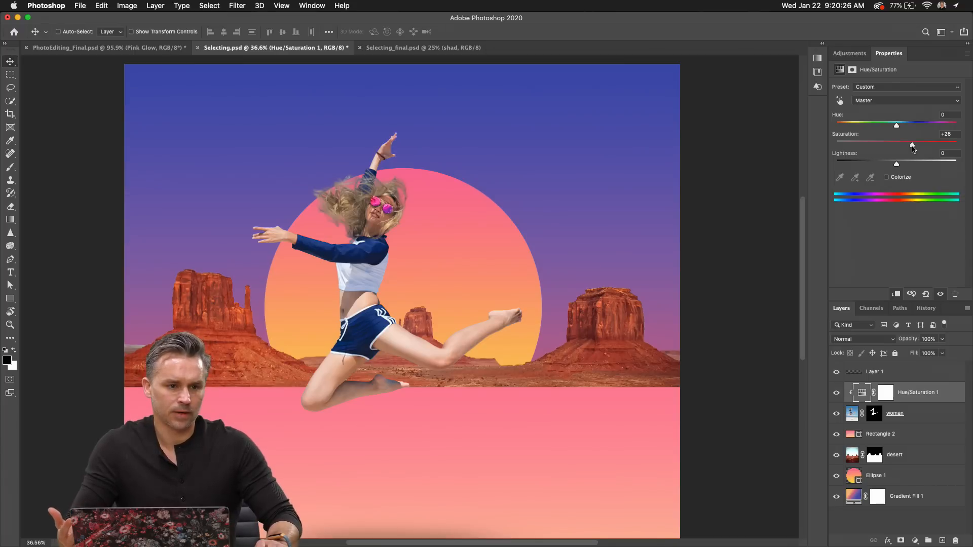
Set the Hue/Saturation adjustment's Saturation to -100 and select the woman layer.
drag(912, 145, 821, 164)
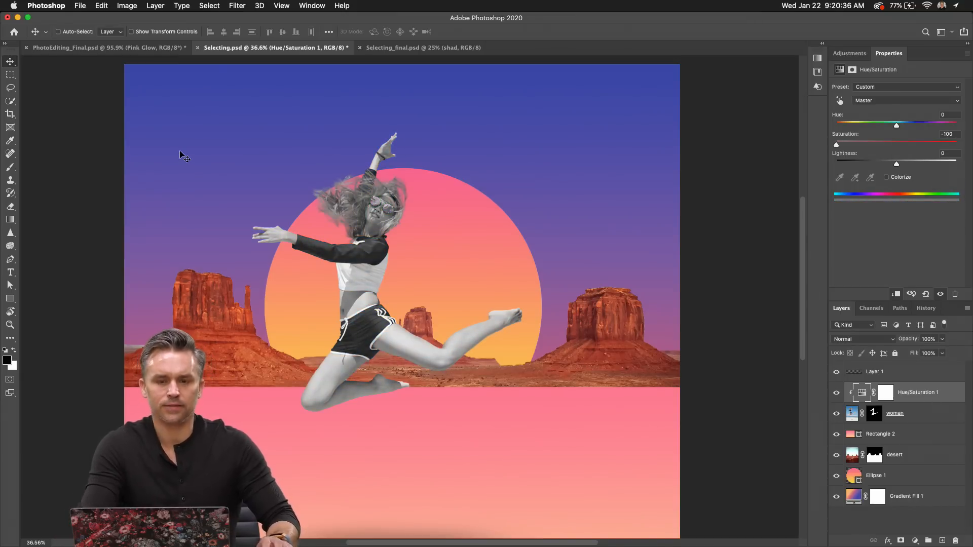
key(super+0)
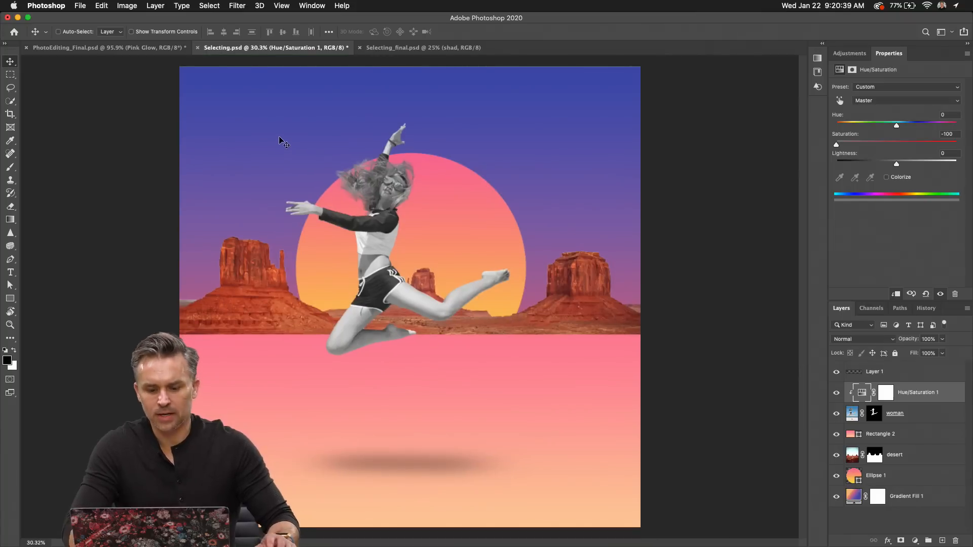
click(884, 374)
click(904, 416)
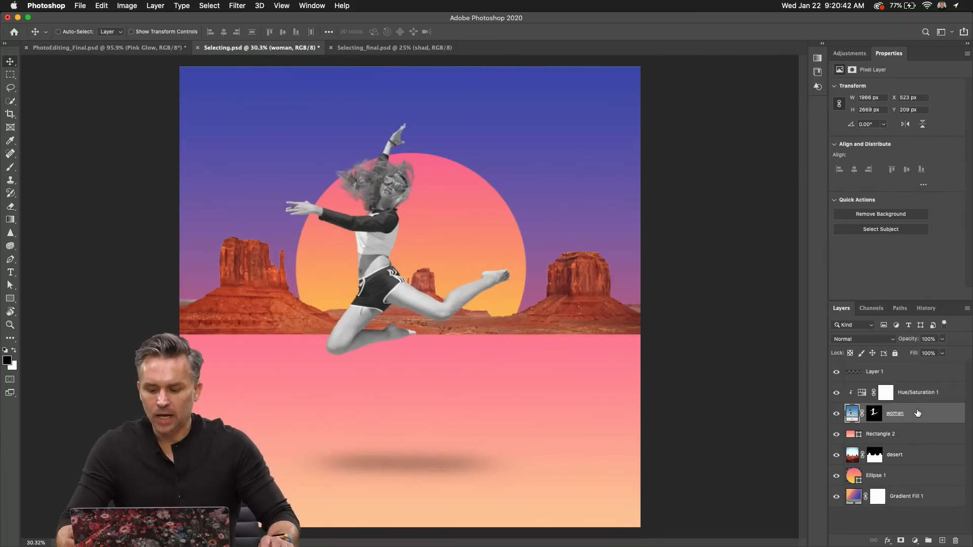
mouse_move(920, 415)
mouse_down()
mouse_move(925, 378)
mouse_move(919, 415)
mouse_up()
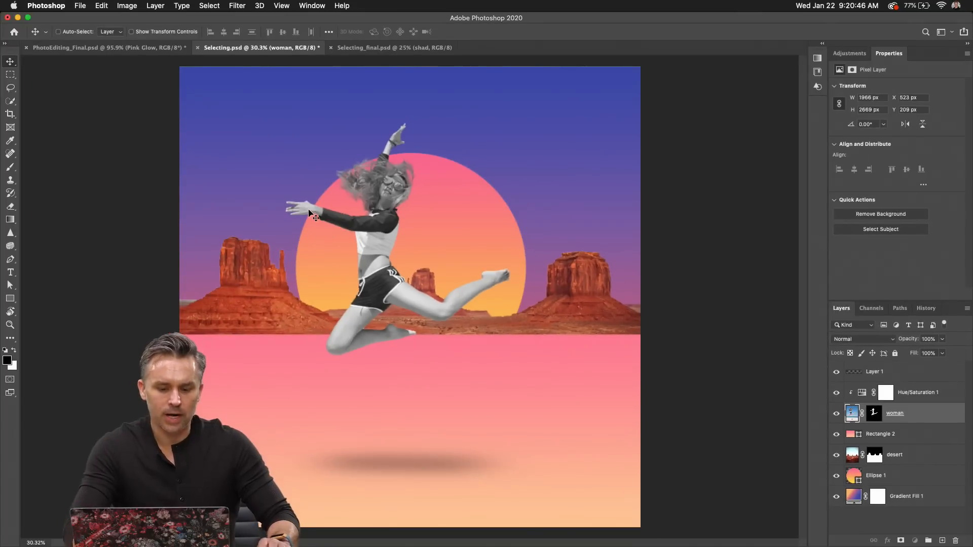
scroll(308, 211, up, 5)
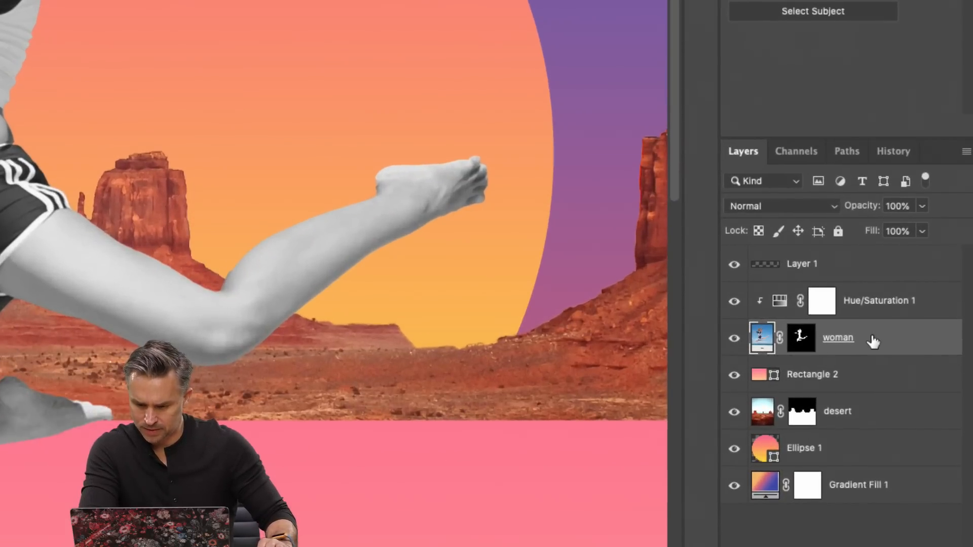
Hide Rectangle 2 and all layers above it to view the desert behind them, and show them again.
click(852, 384)
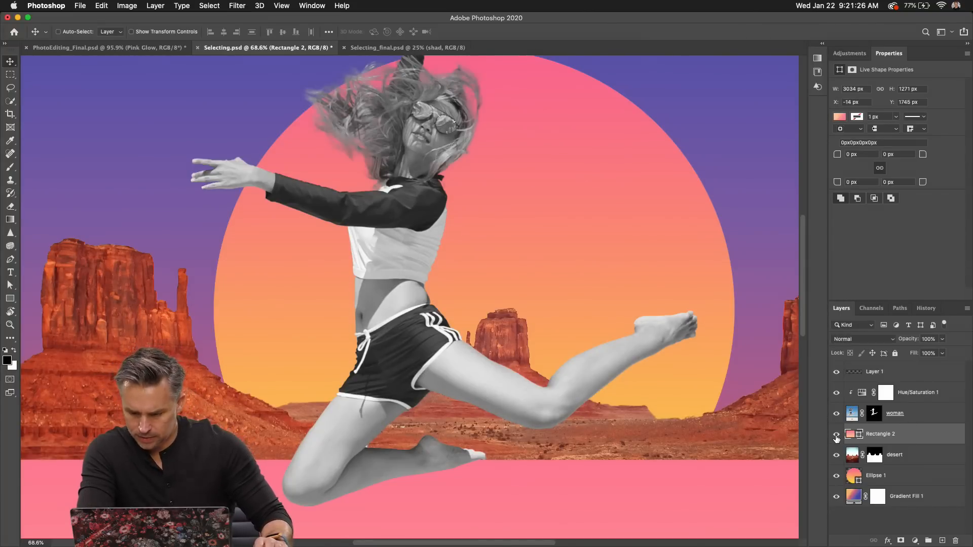
drag(836, 437, 834, 391)
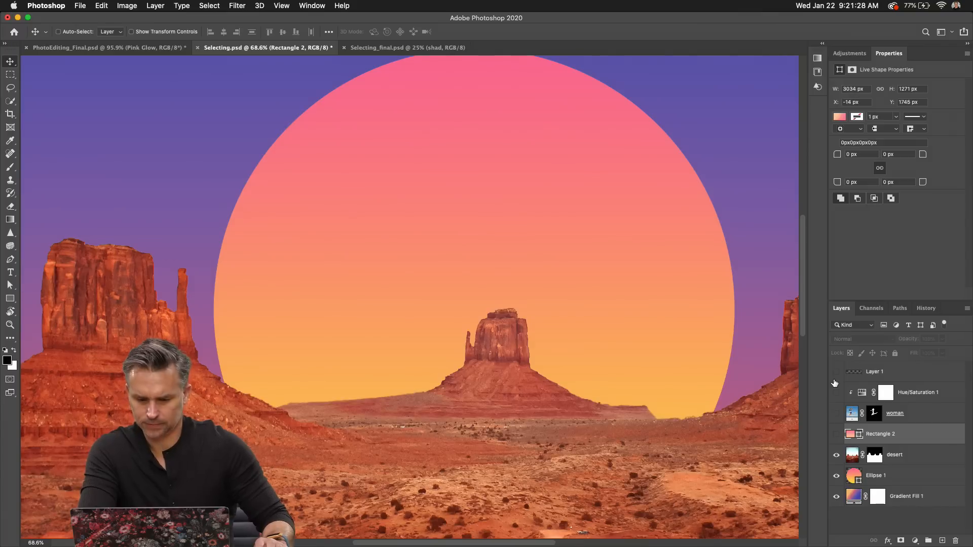
drag(835, 371, 837, 434)
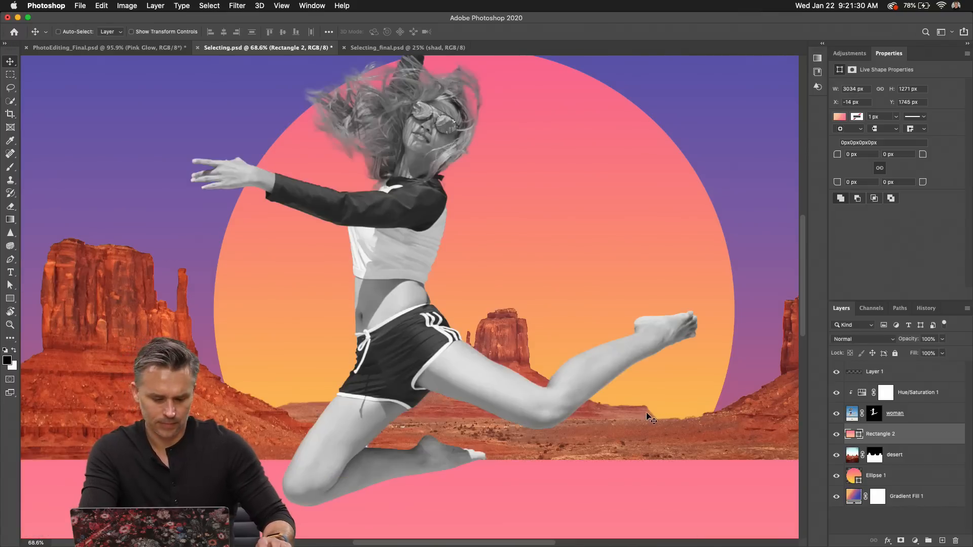
key(super+minus)
key(super+minus)
key(super+minus)
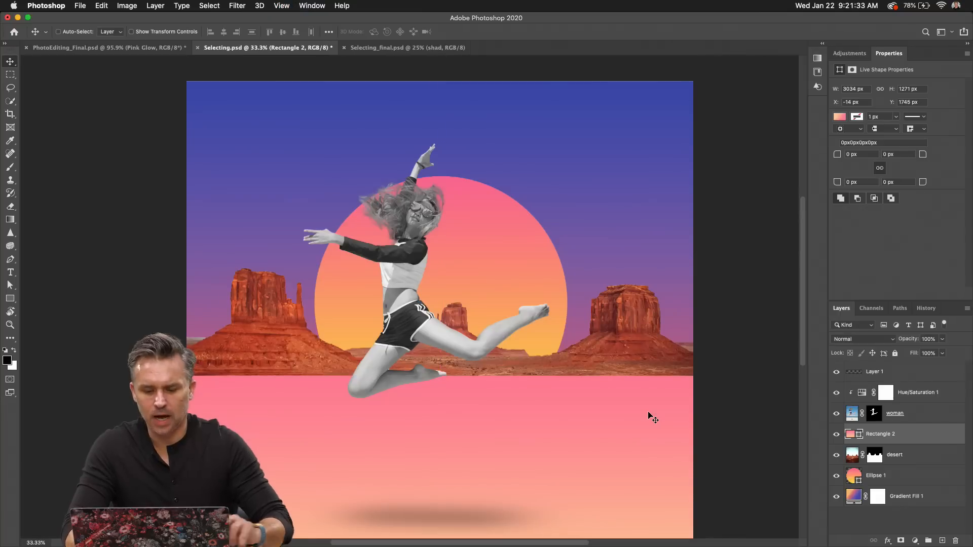
Select the desert layer and hide Rectangle 2, woman, Hue/Saturation 1 and Layer 1 above it.
click(915, 456)
drag(831, 388, 836, 372)
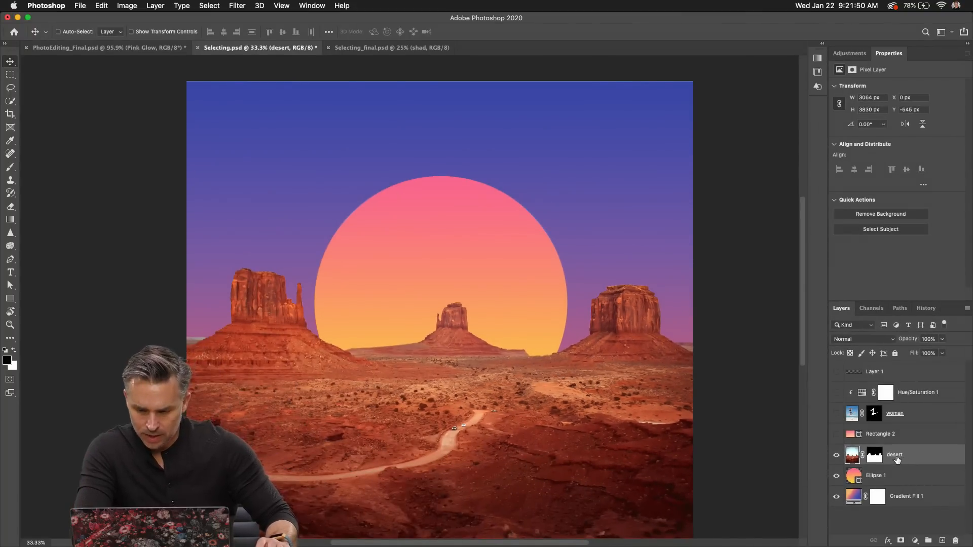
super+click(852, 479)
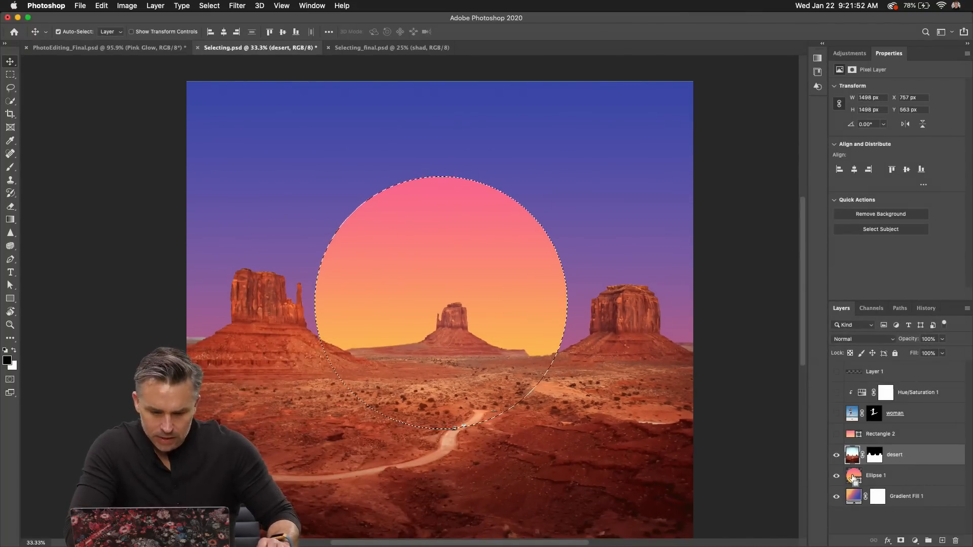
key(super+j)
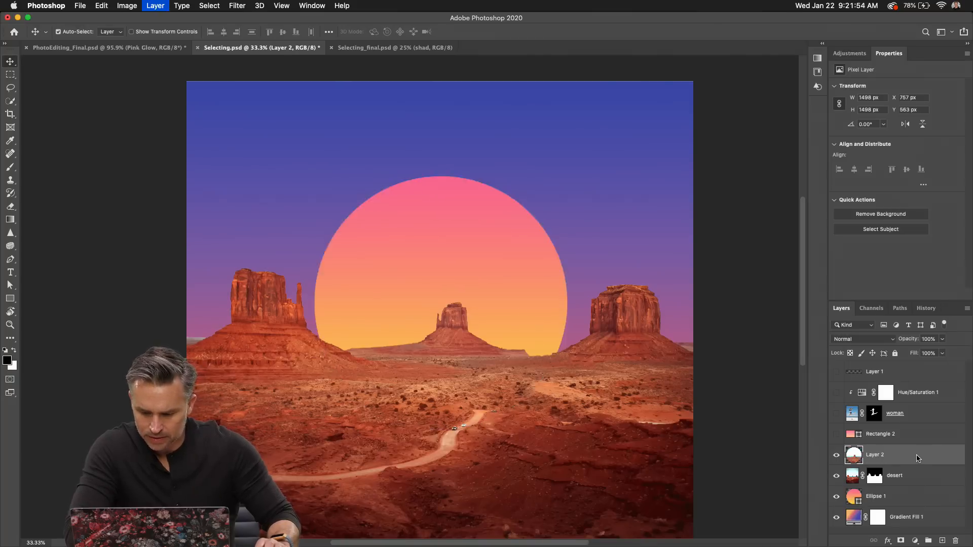
key(super+z)
key(super+z)
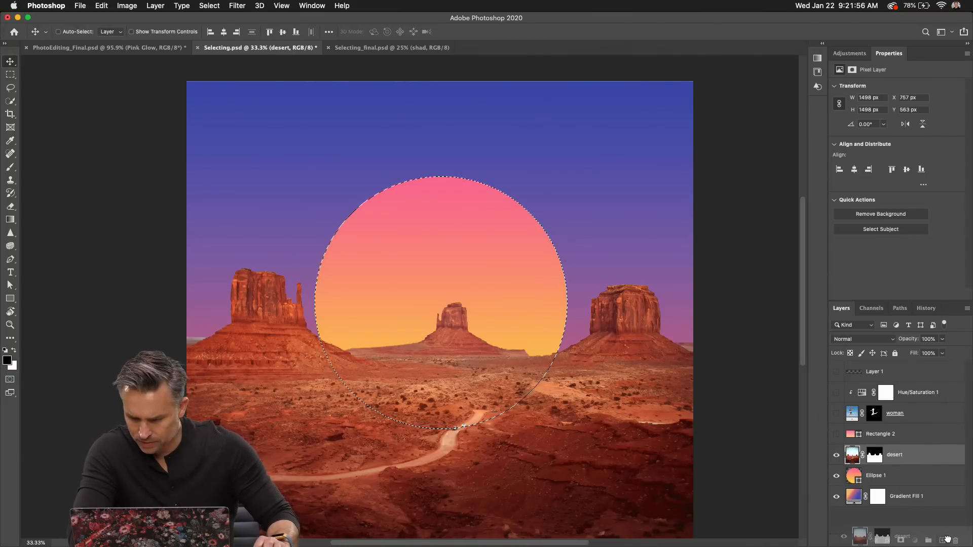
key(super+shift+z)
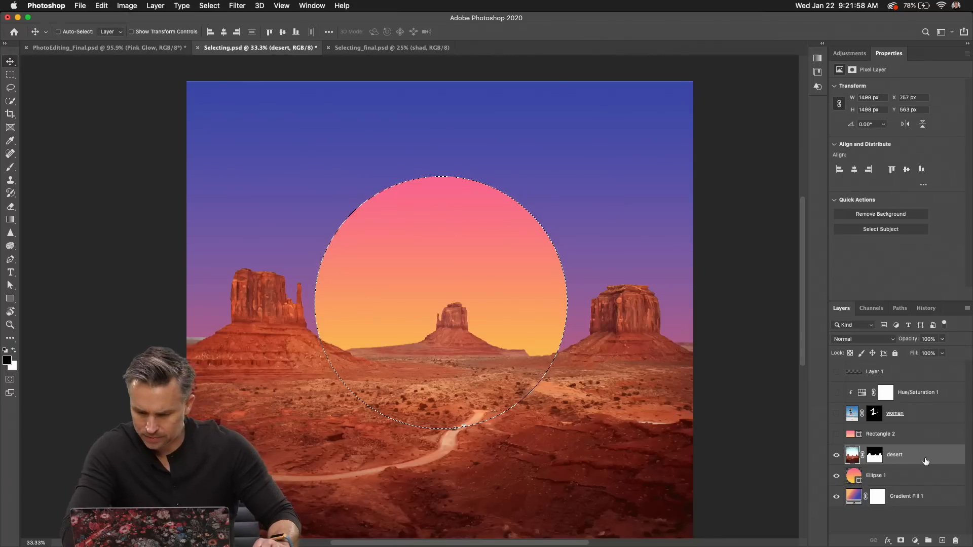
key(super+d)
Duplicate the desert layer and leave only the upper desert copy and Ellipse 1 visible.
drag(926, 461, 866, 497)
click(836, 498)
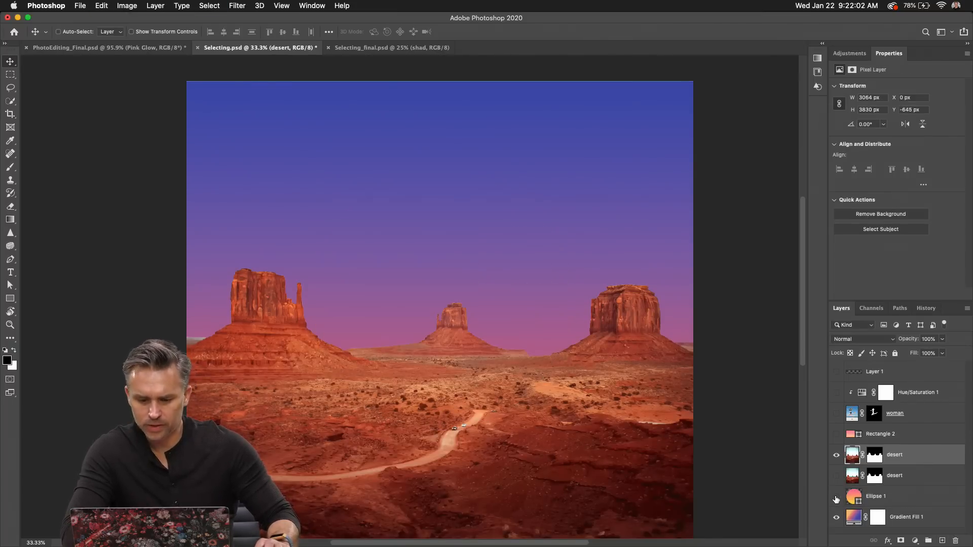
click(836, 517)
click(834, 456)
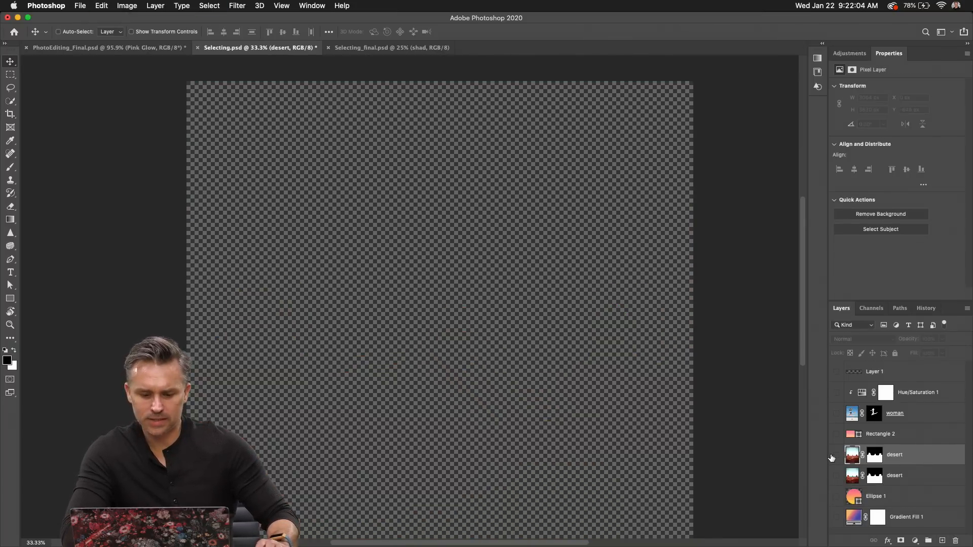
click(835, 456)
click(836, 496)
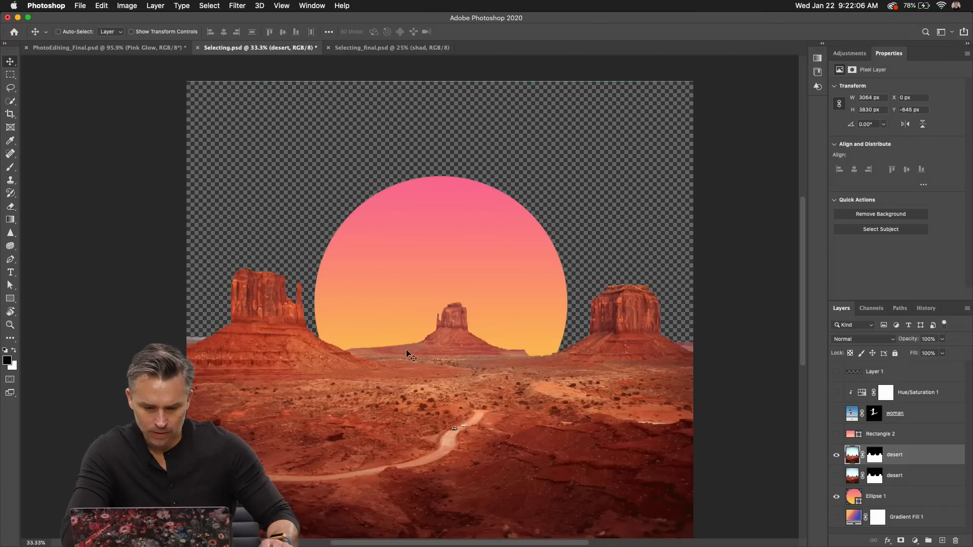
Load the Ellipse 1 sun circle as a selection and deselect it again.
super+click(855, 501)
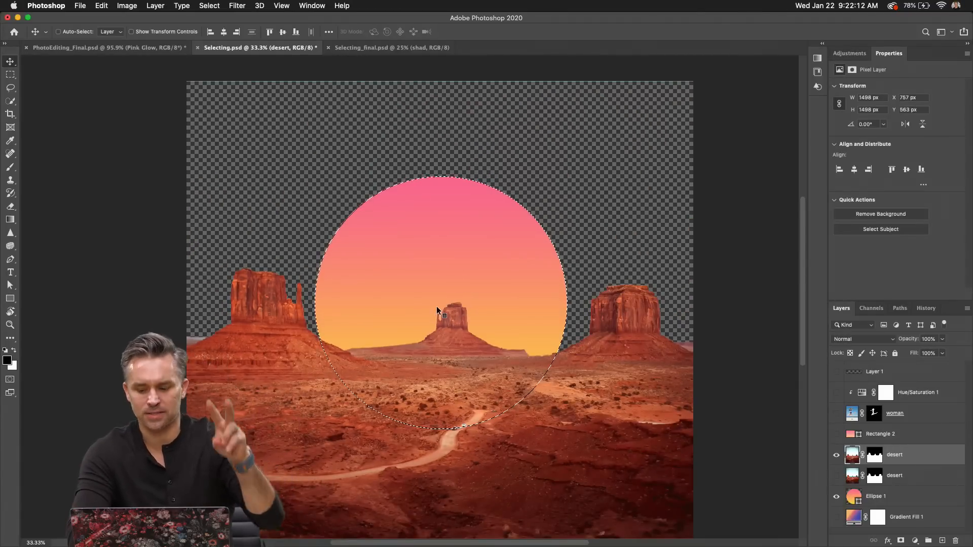
key(super+d)
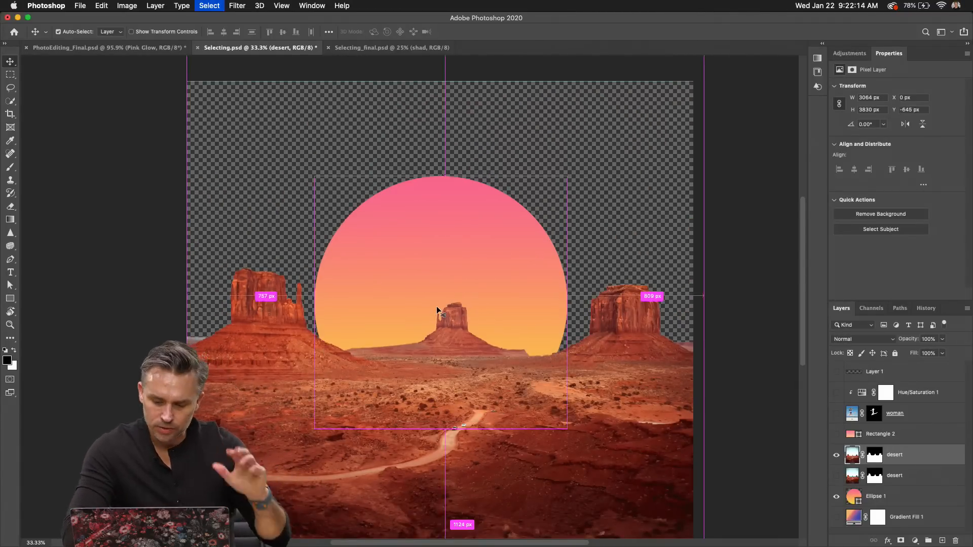
Create a layer group above the desert layers and name it background.
click(929, 541)
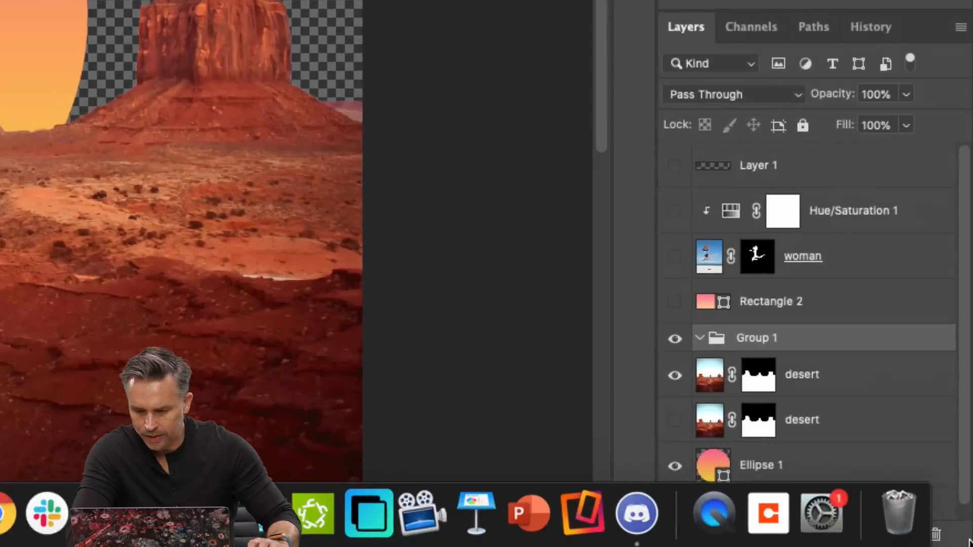
double_click(744, 336)
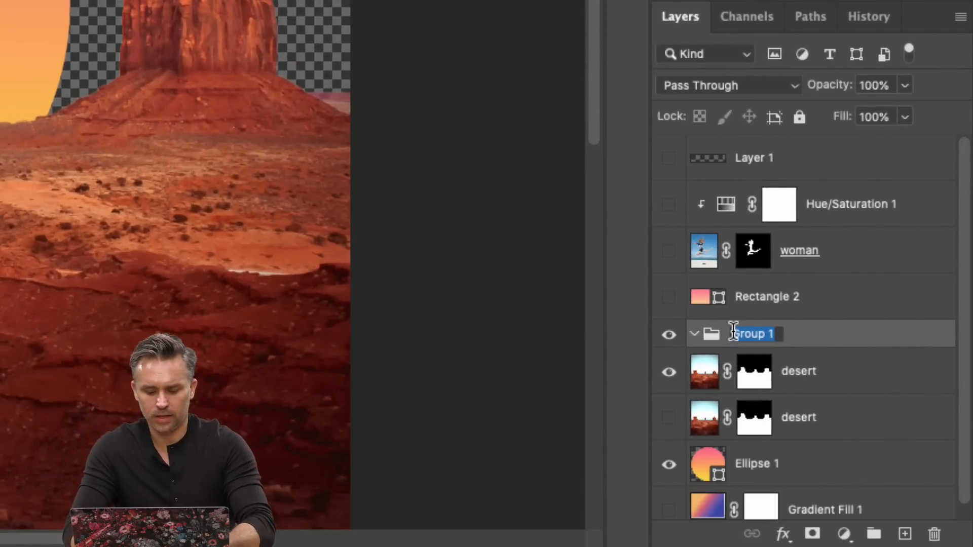
text(backg)
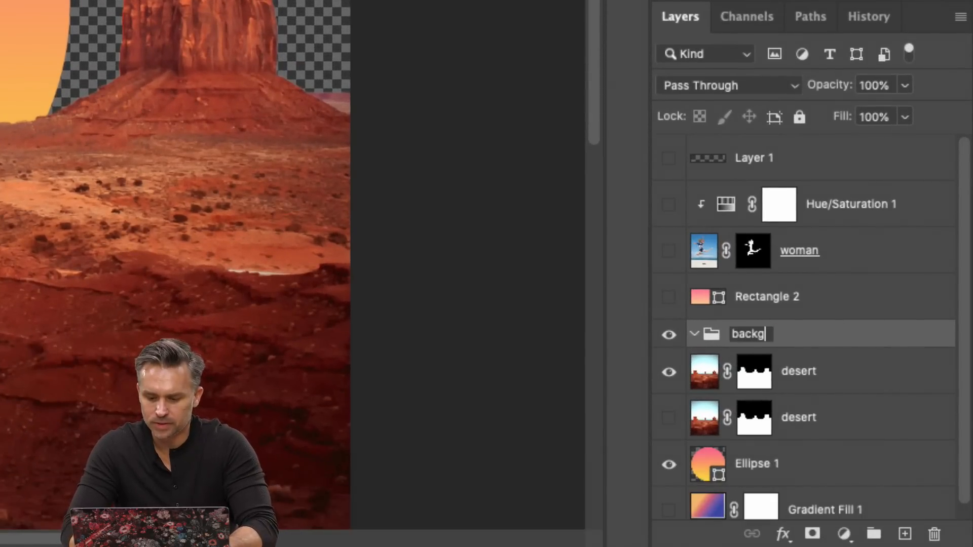
text(rouhnd)
key(Return)
key(BackSpace)
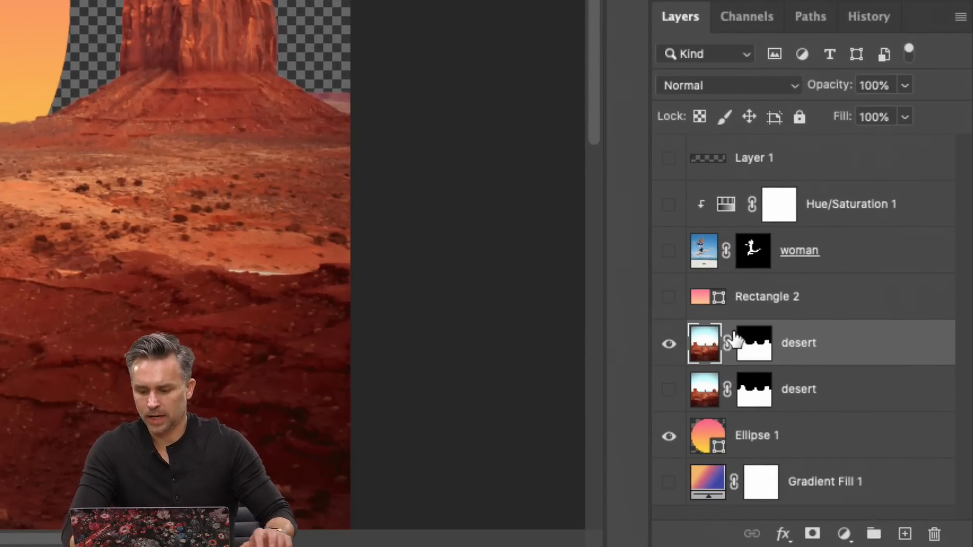
key(ctrl+z)
double_click(785, 335)
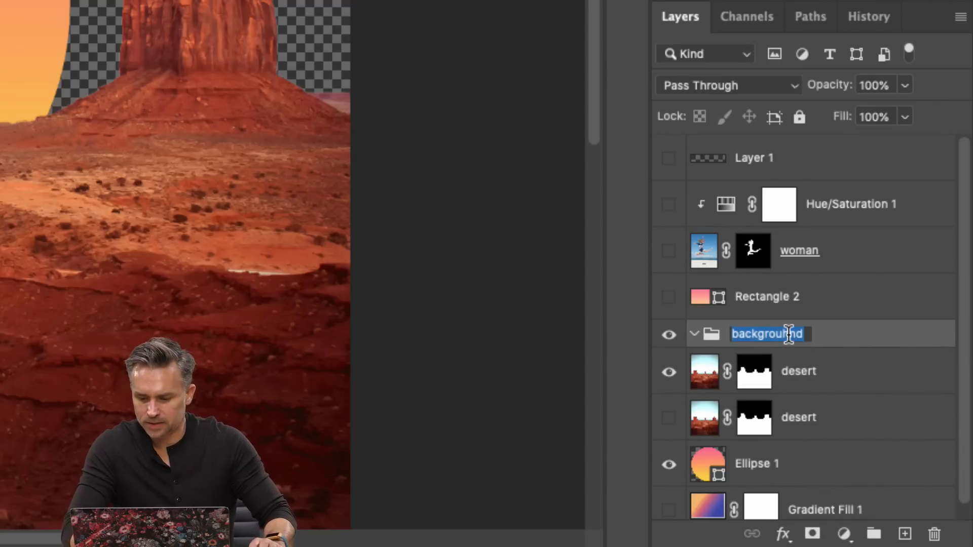
click(788, 334)
key(BackSpace)
key(Return)
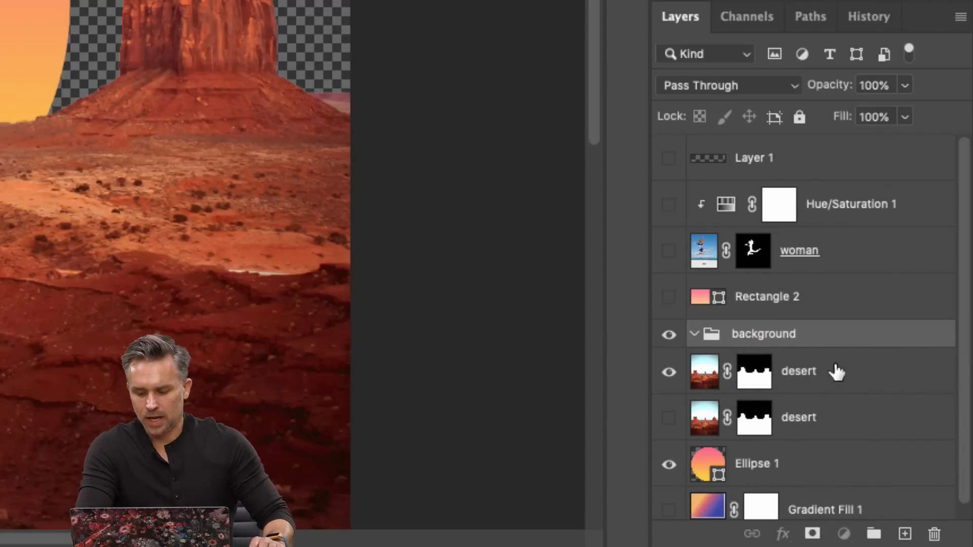
Move the upper desert layer into the background group and select the group.
click(793, 378)
drag(793, 377, 749, 340)
click(810, 342)
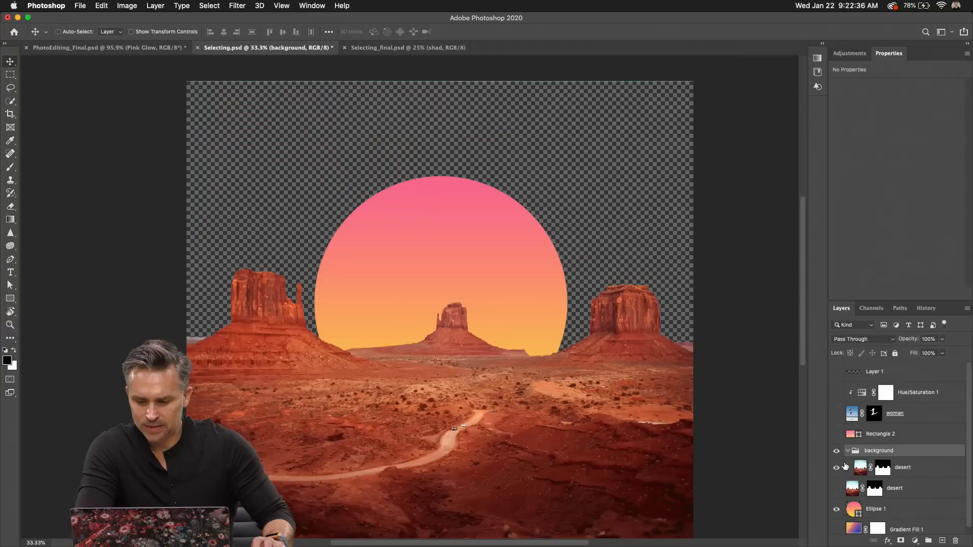
click(840, 457)
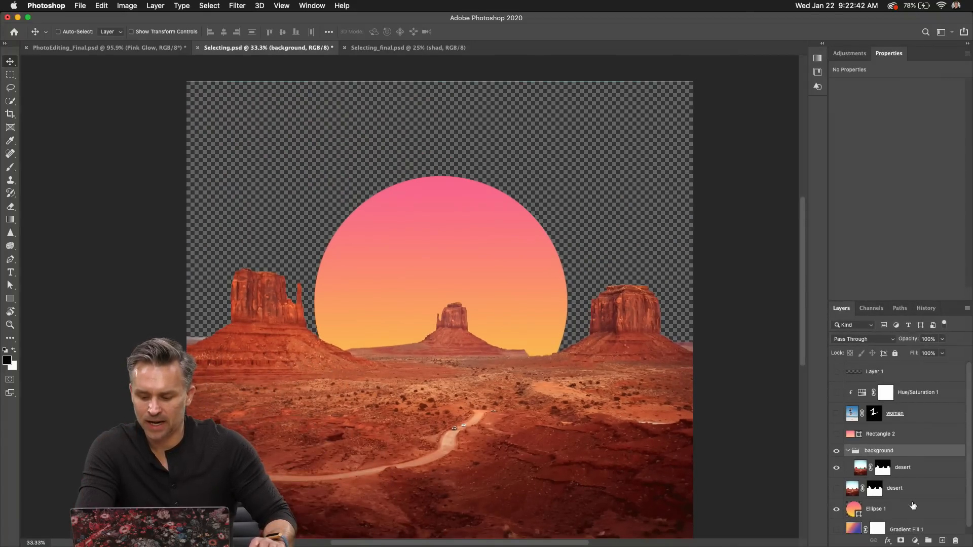
Add a layer mask to the background group and fade out its lower part with a vertical foreground-to-transparent linear gradient.
click(901, 540)
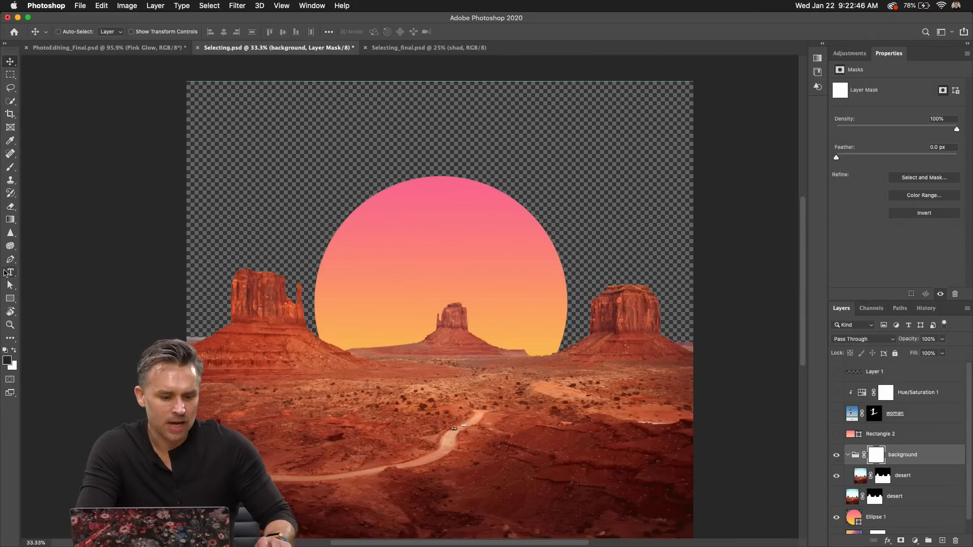
click(10, 219)
click(96, 32)
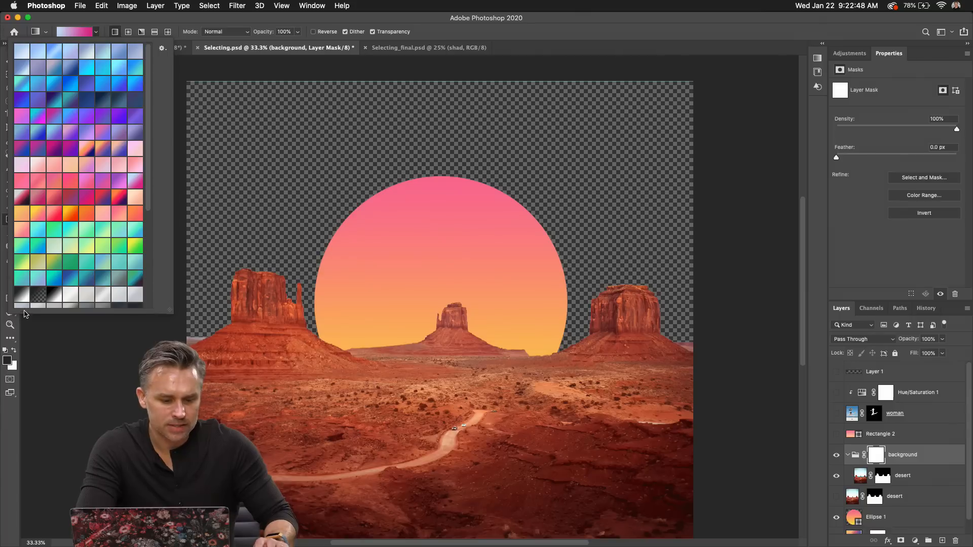
click(37, 297)
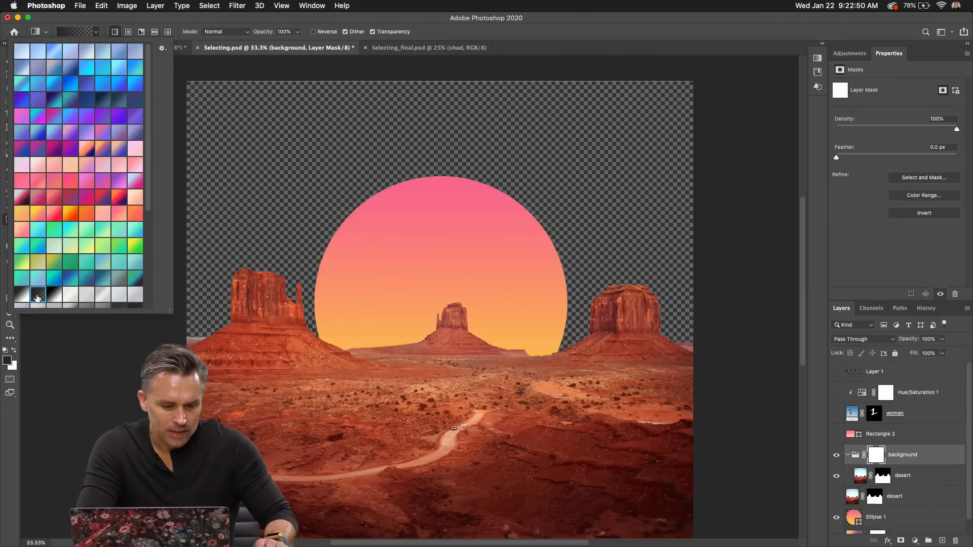
drag(395, 420, 380, 282)
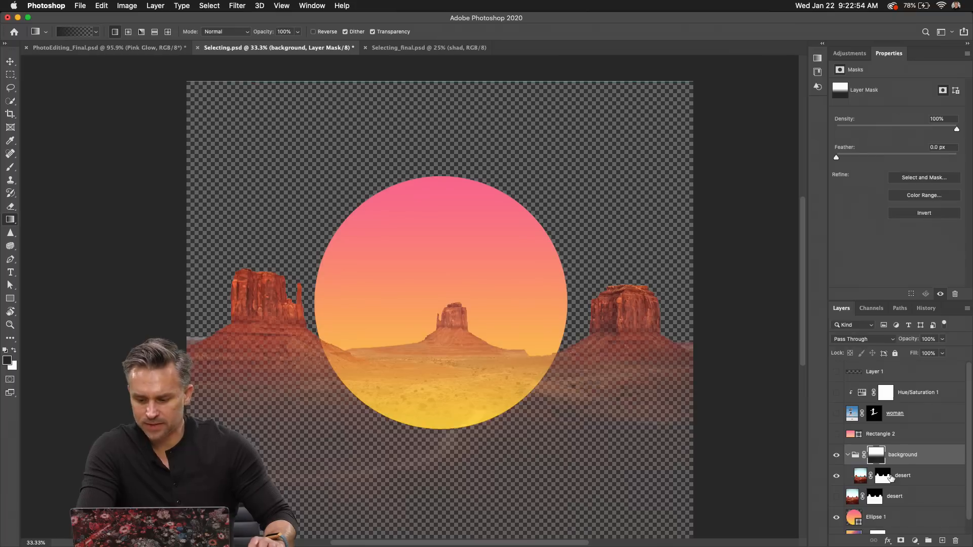
Show the Gradient Fill 1 layer and hide the Ellipse 1 sun circle.
scroll(863, 532, down, 1)
click(836, 525)
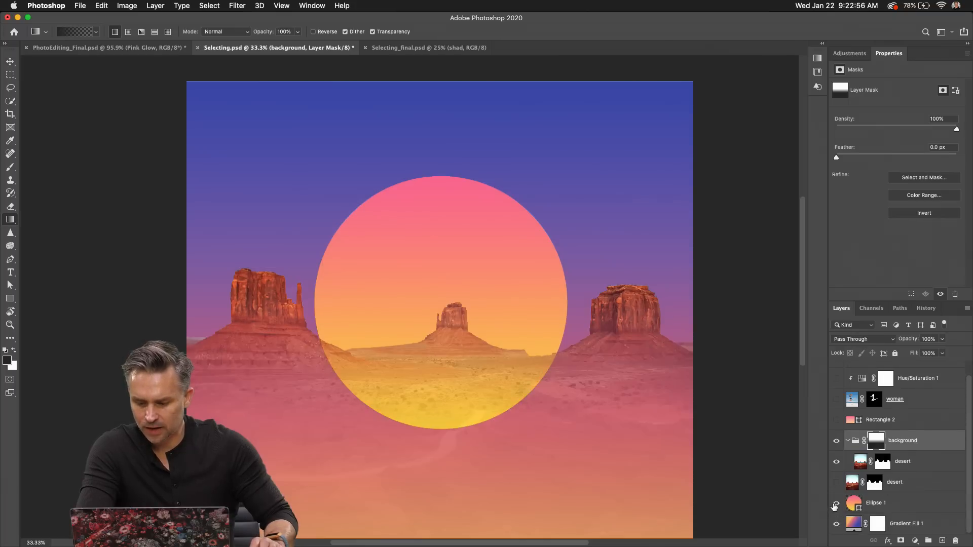
click(836, 503)
Unlink the background group's layer mask, reposition the fade over the desert with the Move tool, and hide Gradient Fill 1.
click(886, 440)
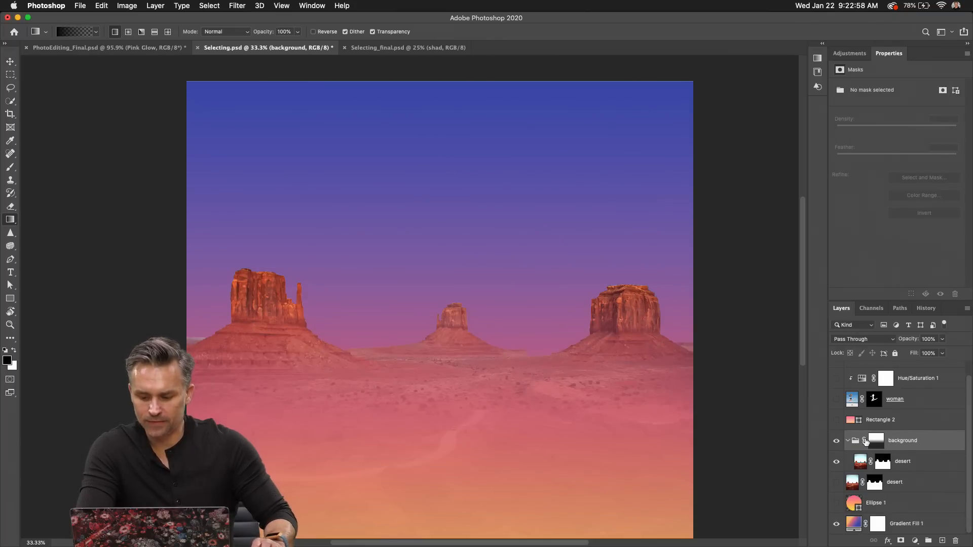
click(869, 443)
key(v)
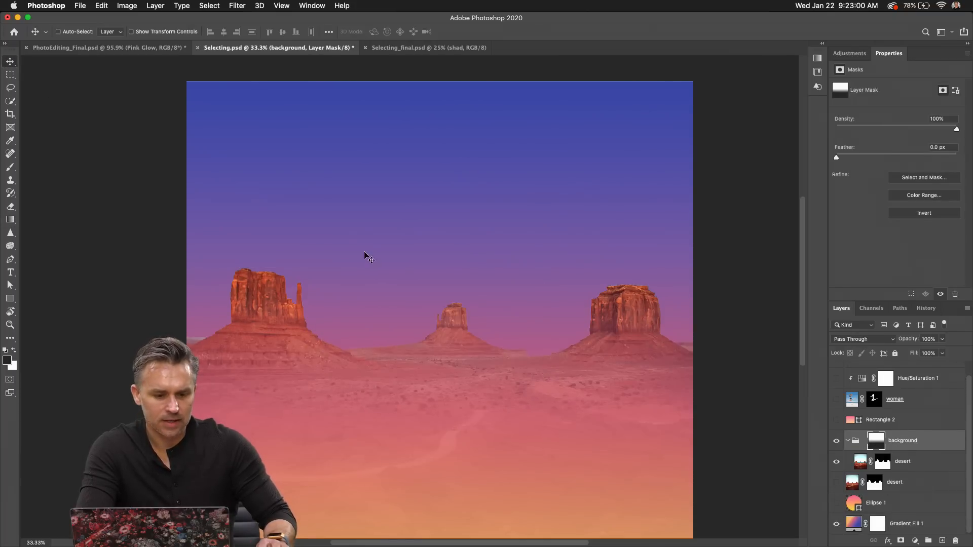
drag(365, 257, 414, 273)
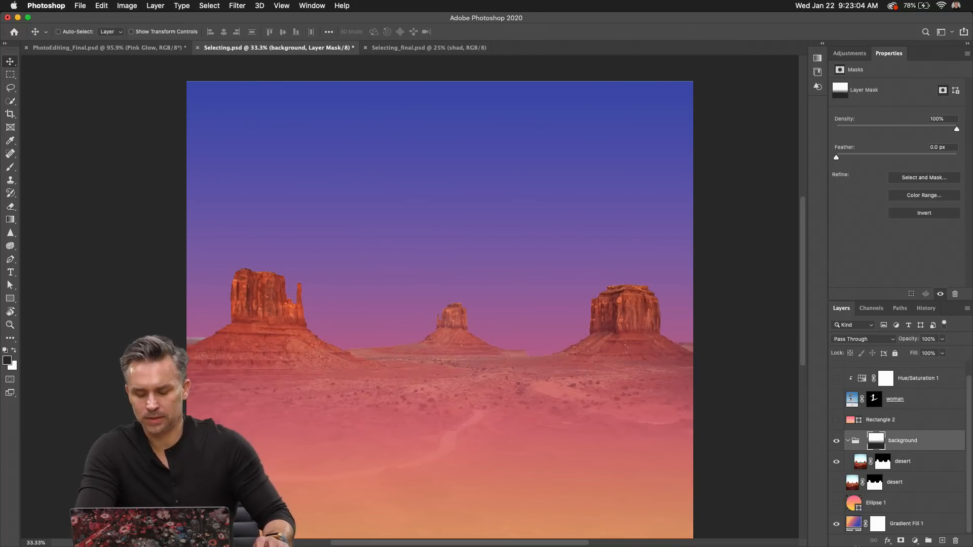
click(835, 525)
drag(342, 316, 367, 224)
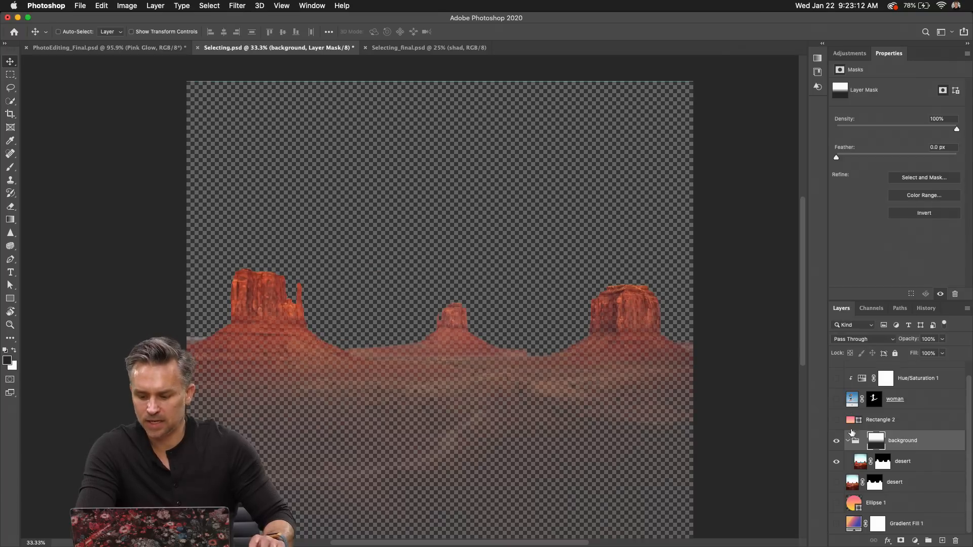
Unlink the mask of the desert layer inside the group, try shifting it slightly upward, undo the shift, and select the group mask.
click(869, 464)
click(882, 465)
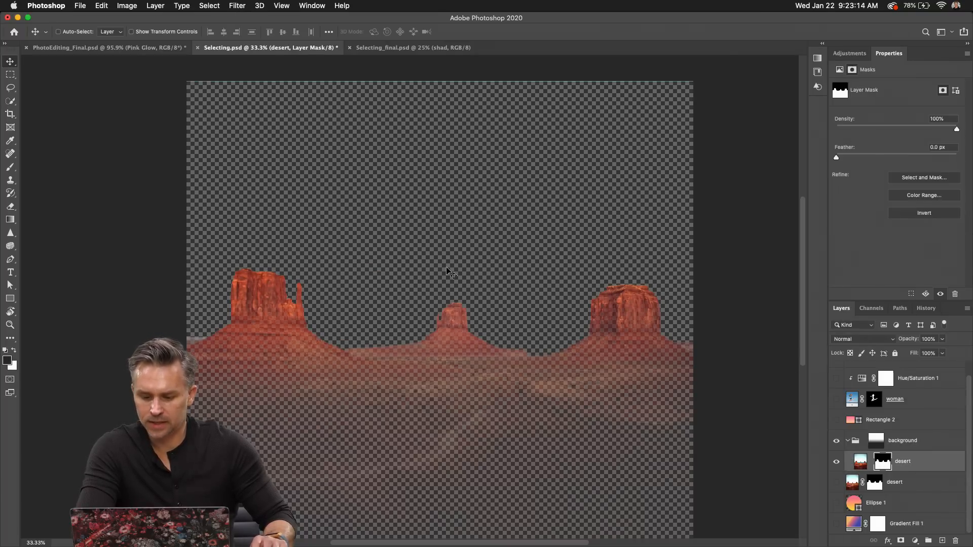
drag(438, 253, 448, 261)
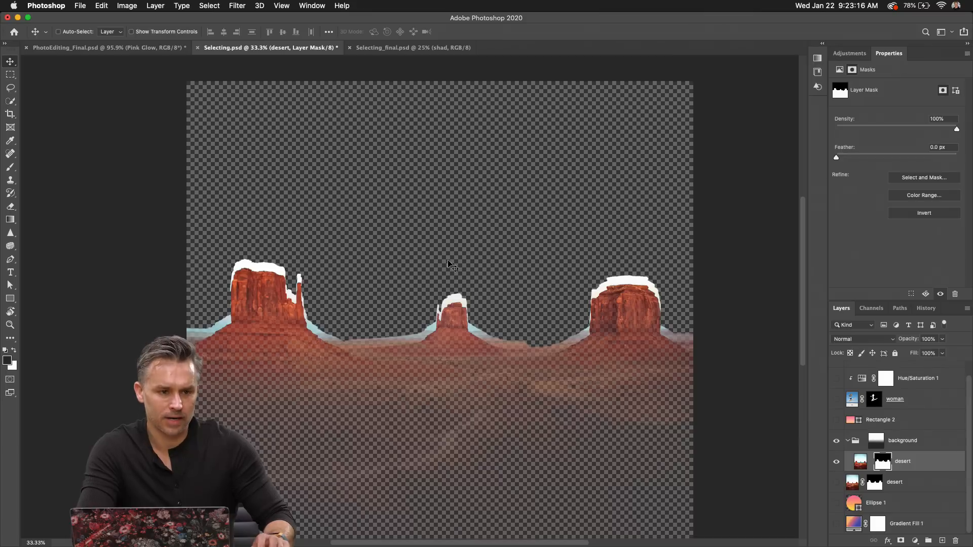
key(super+shift+z)
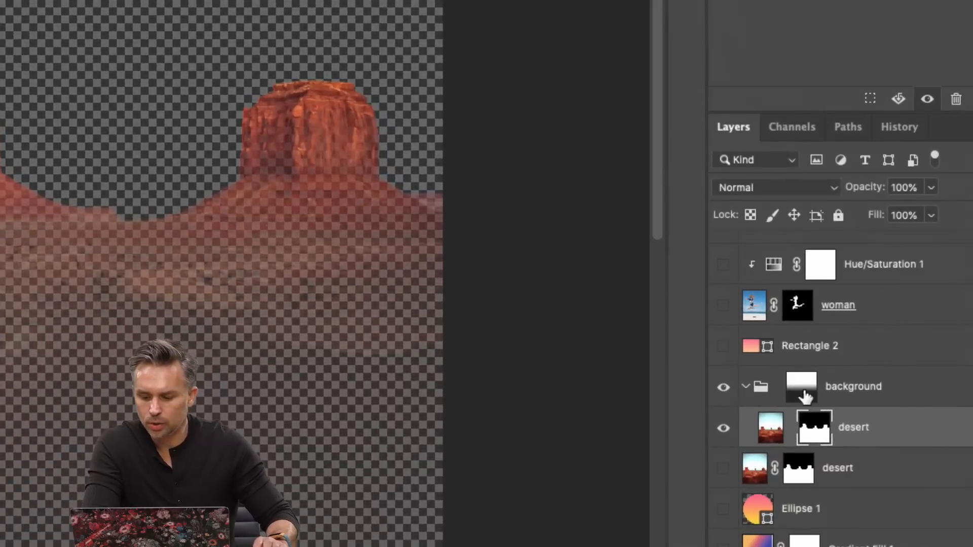
click(805, 395)
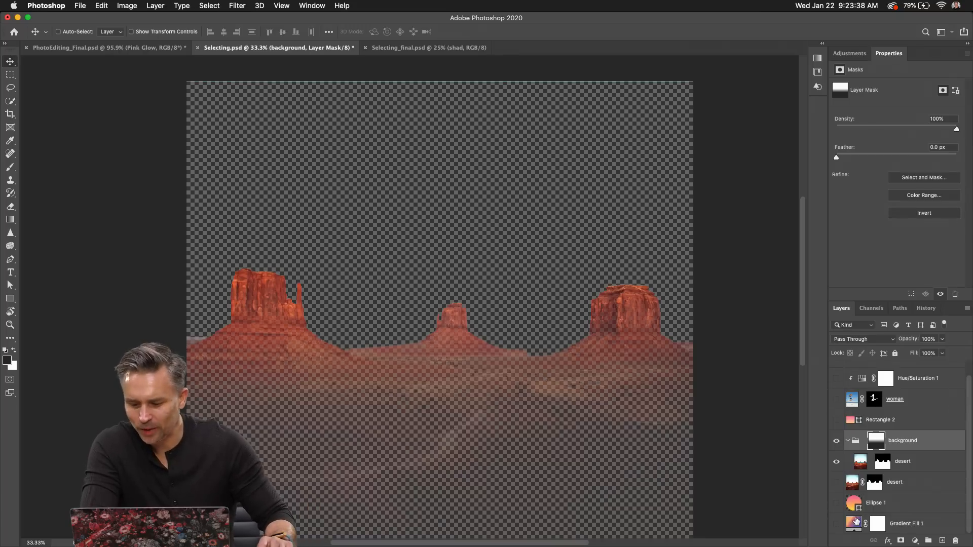
Show Ellipse 1, Gradient Fill 1, Rectangle 2, woman, Hue/Saturation 1 and the Layer 1 shadow, and collapse the background group.
click(835, 504)
click(835, 523)
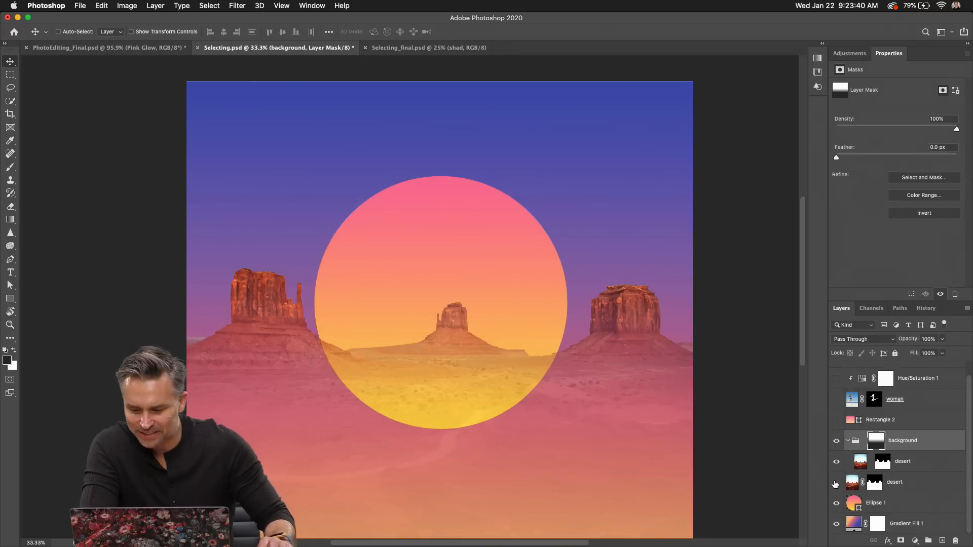
click(835, 420)
click(836, 400)
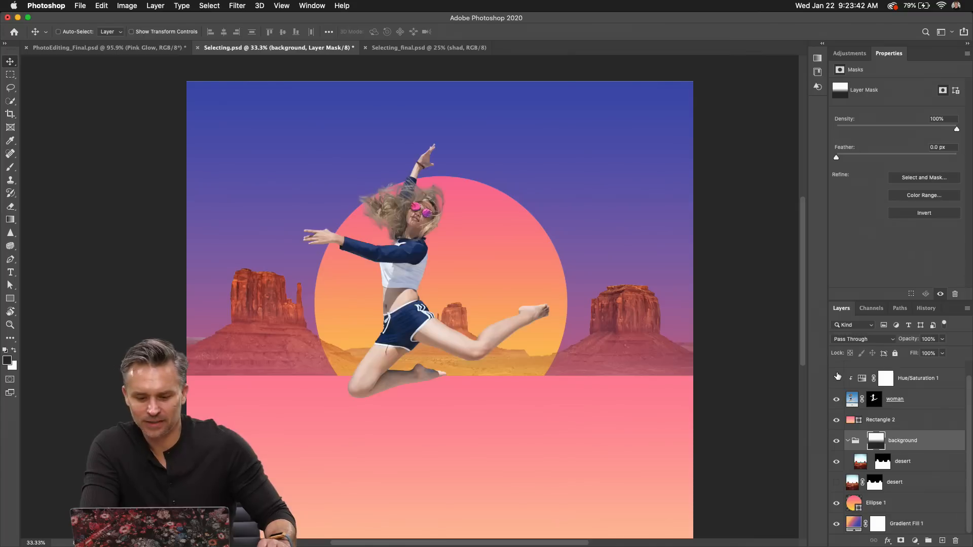
click(836, 378)
click(960, 409)
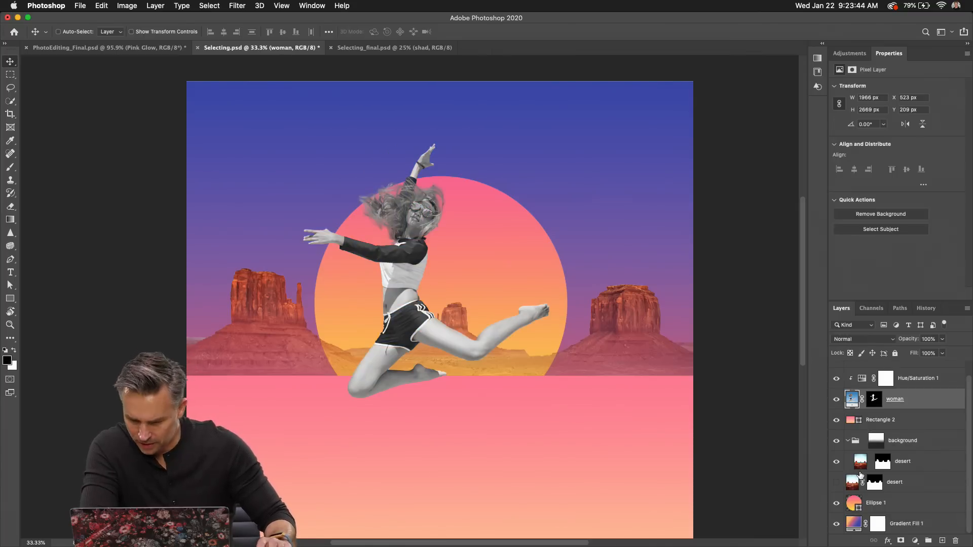
click(848, 441)
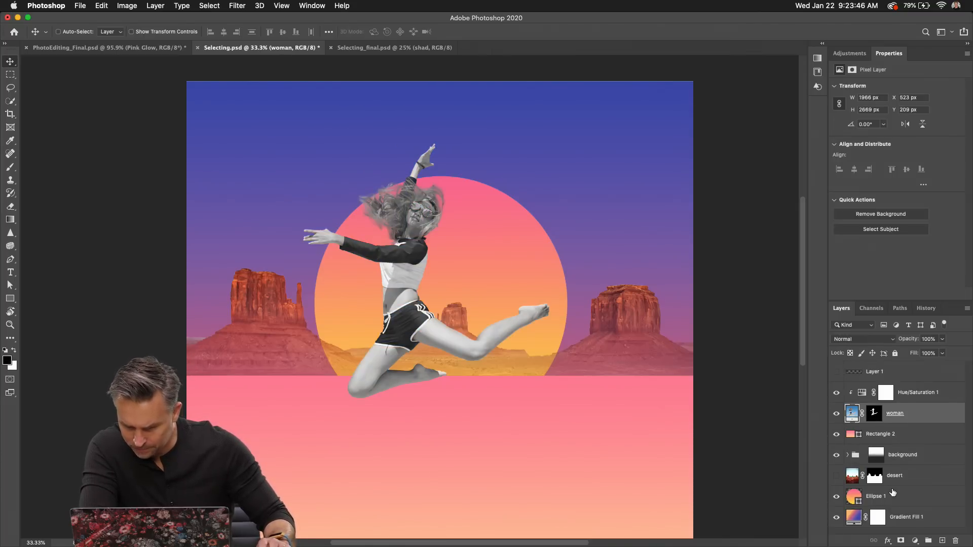
click(836, 374)
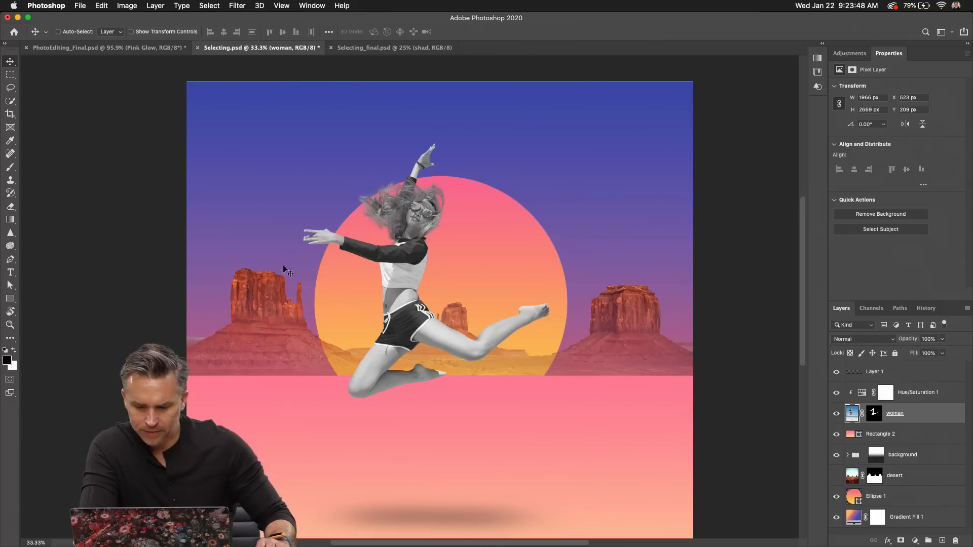
key(super+minus)
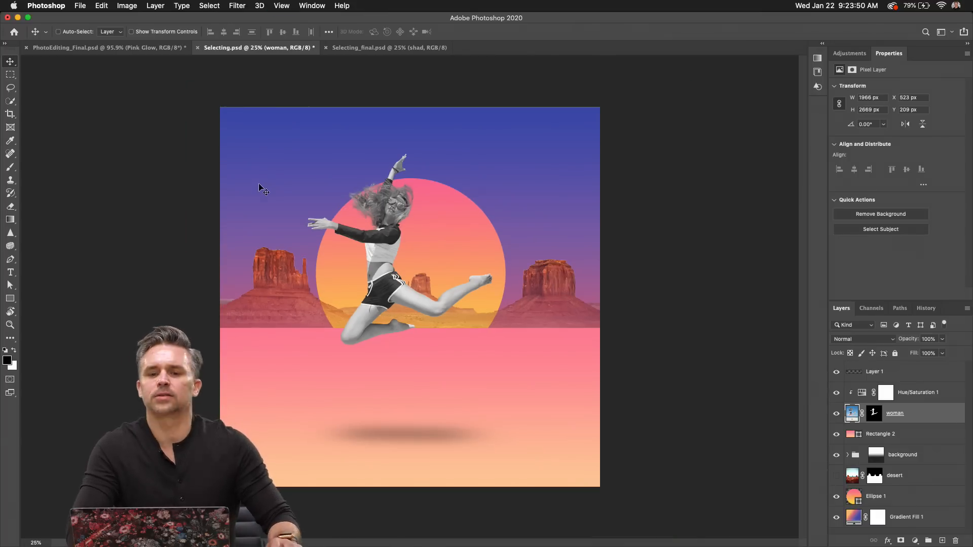
key(super+plus)
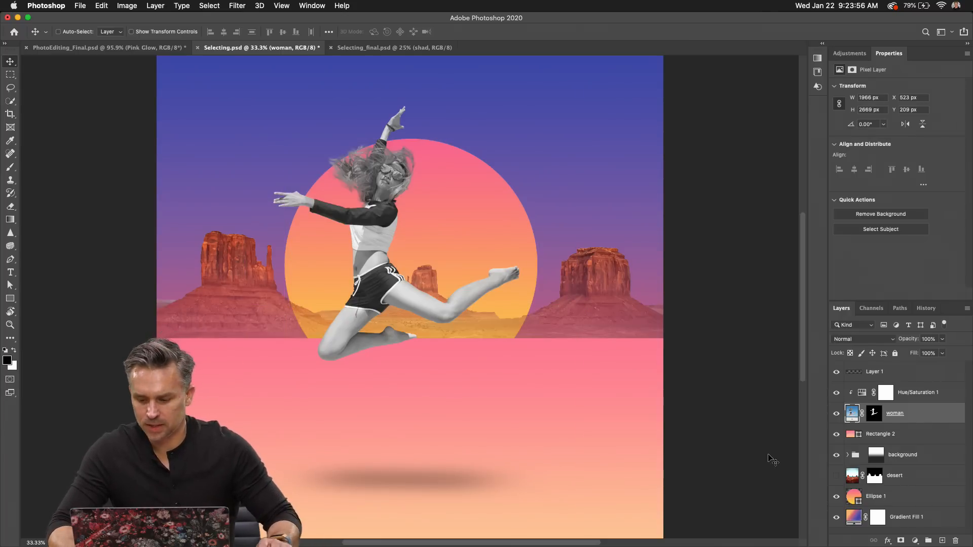
Select the woman layer and hide the Hue/Saturation 1 adjustment and the Layer 1 shadow above it.
click(879, 372)
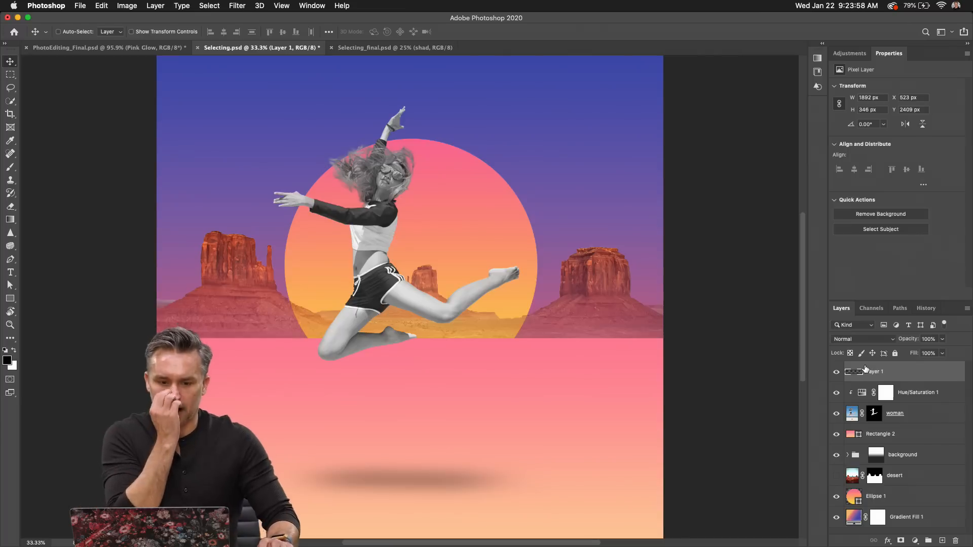
click(910, 417)
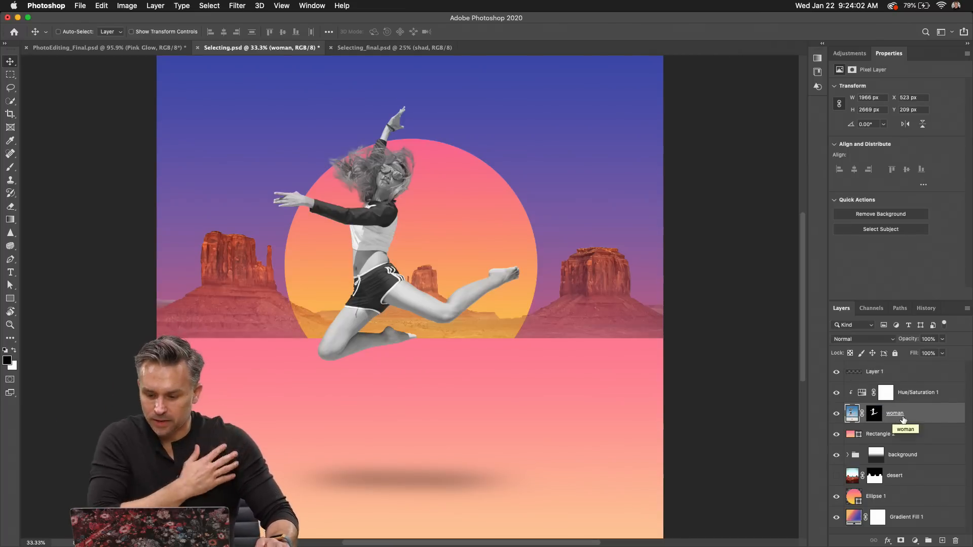
drag(836, 393, 836, 372)
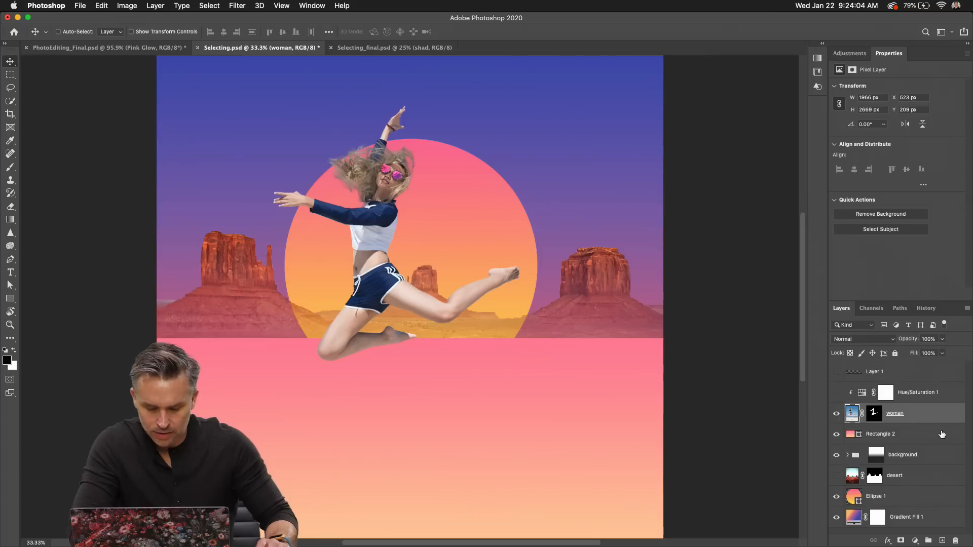
Duplicate the woman layer and apply the layer mask on the upper copy.
key(super+j)
right_click(874, 414)
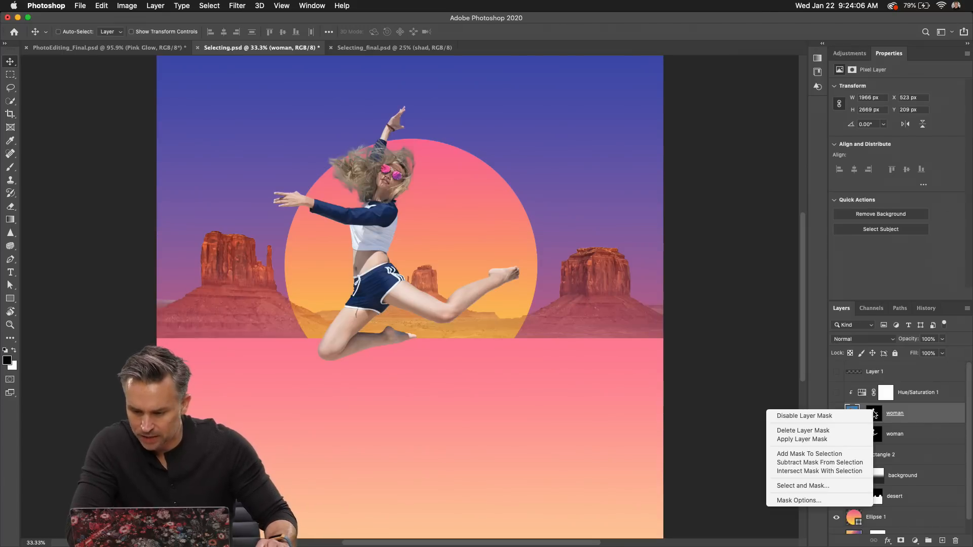
click(822, 439)
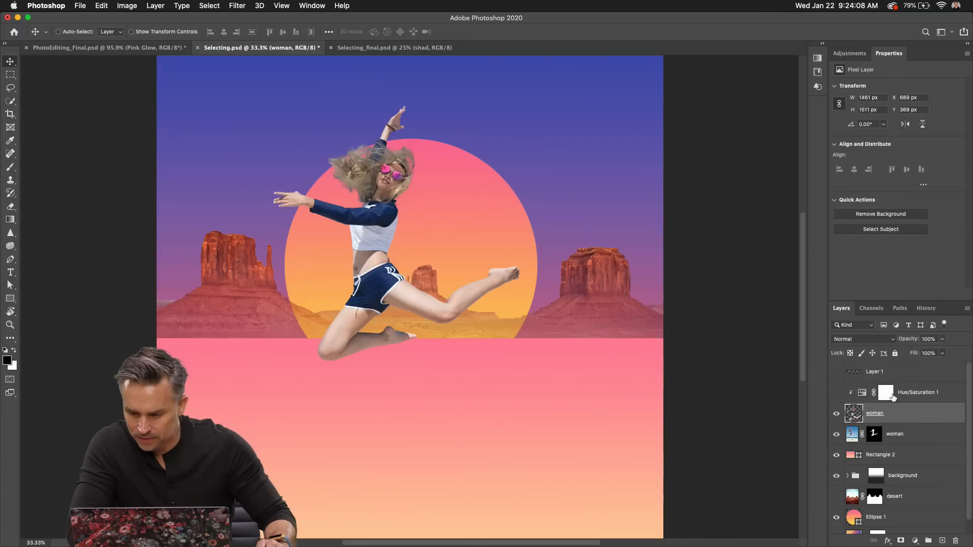
Convert the upper woman copy to a smart object.
drag(892, 408, 871, 410)
key(super+z)
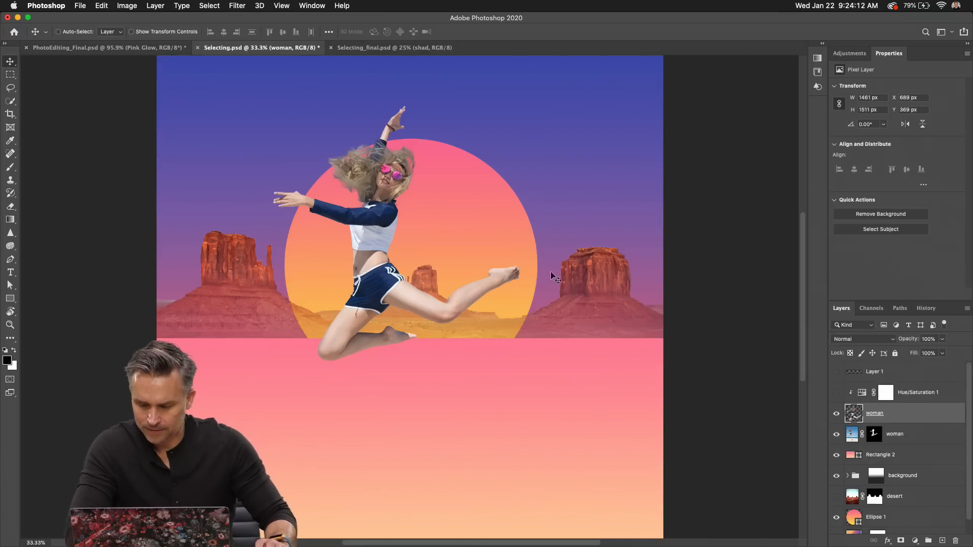
click(231, 2)
click(231, 2)
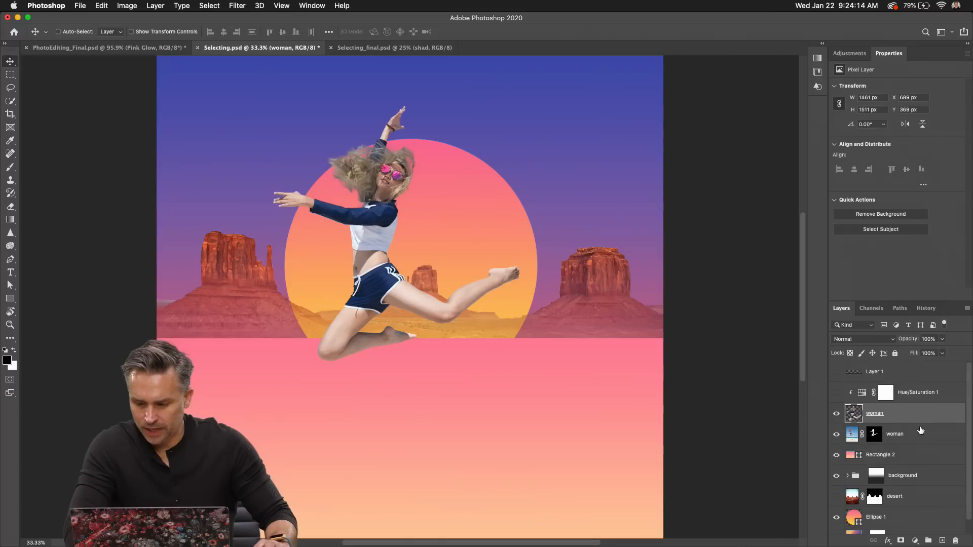
right_click(919, 415)
click(824, 245)
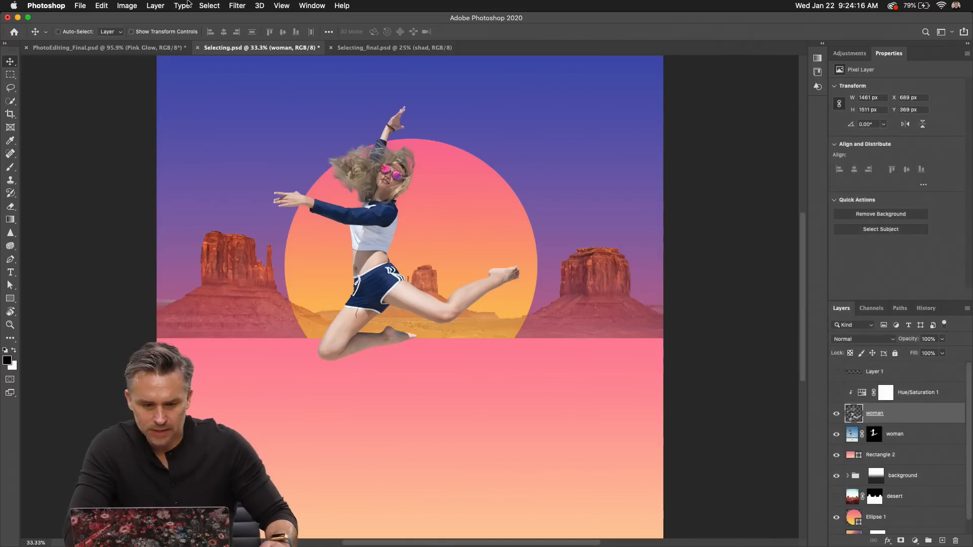
Open the Path Blur filter from the Blur Gallery for the woman smart object.
click(238, 5)
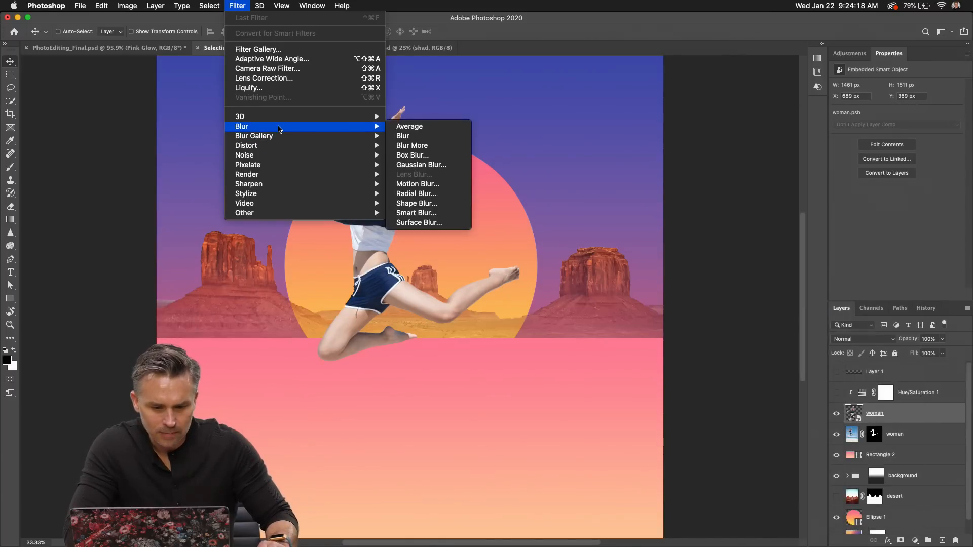
mouse_move(373, 130)
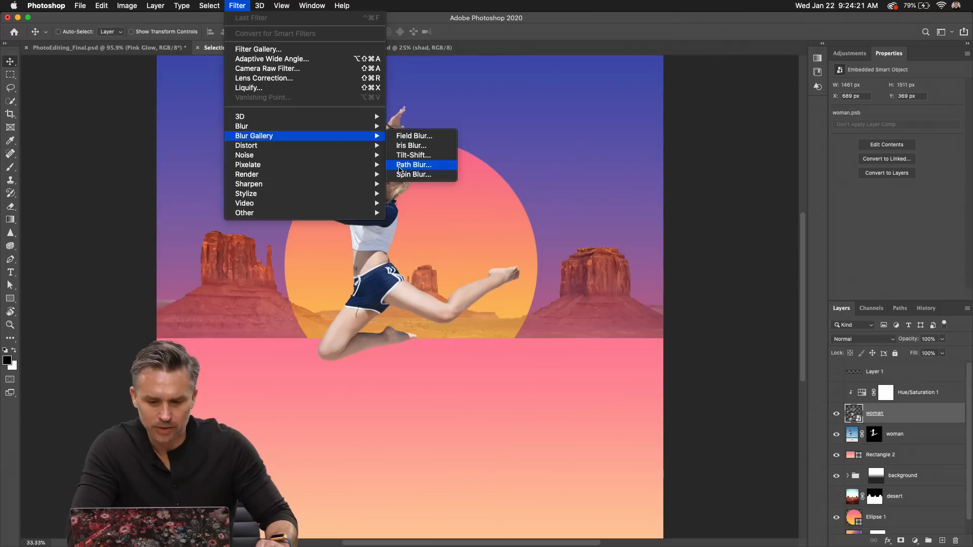
click(400, 167)
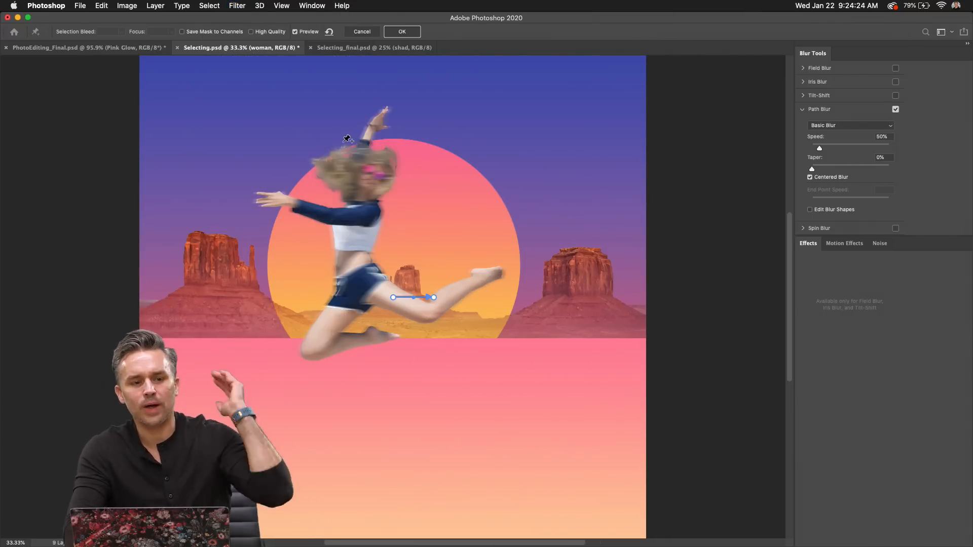
Draw a blur path from the woman's outstretched wrist down toward her front knee and bow it outward into an arc.
scroll(348, 138, up, 5)
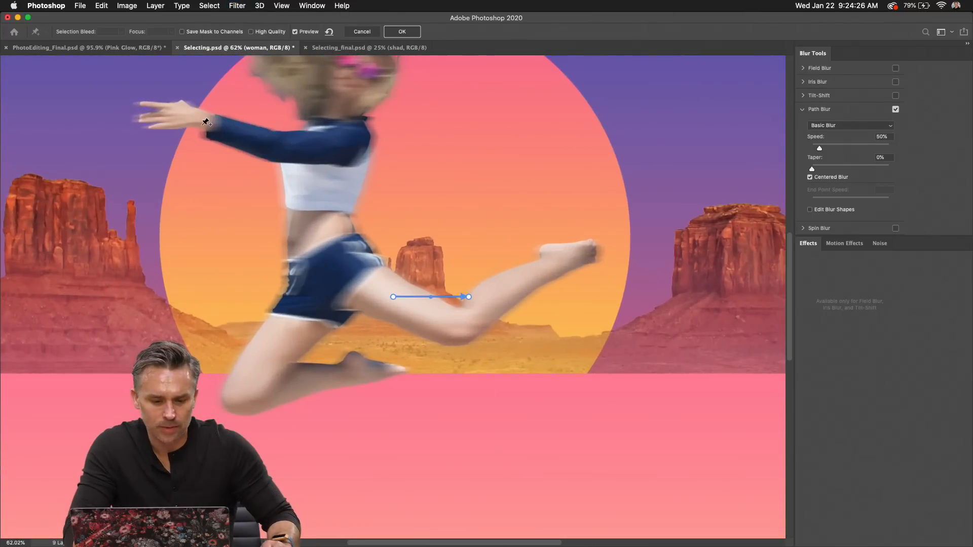
click(201, 124)
double_click(221, 316)
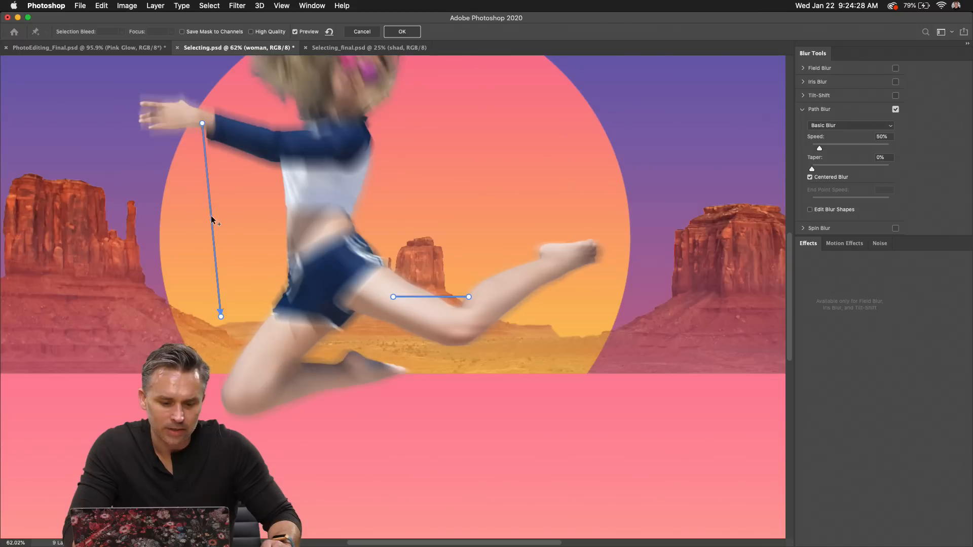
drag(211, 216, 179, 221)
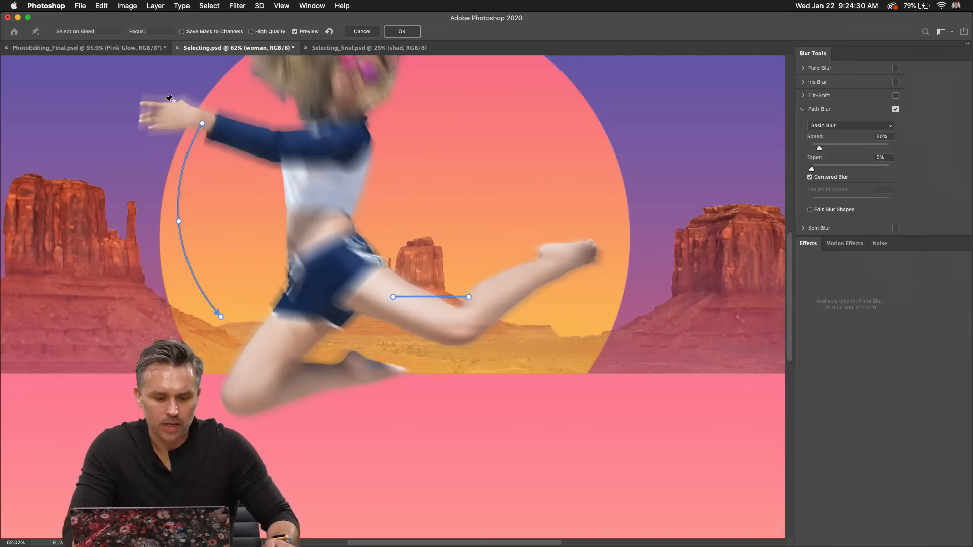
Reshape the default blur path into an outward-curving arc that rises from the ankle of the woman's extended back leg.
double_click(495, 348)
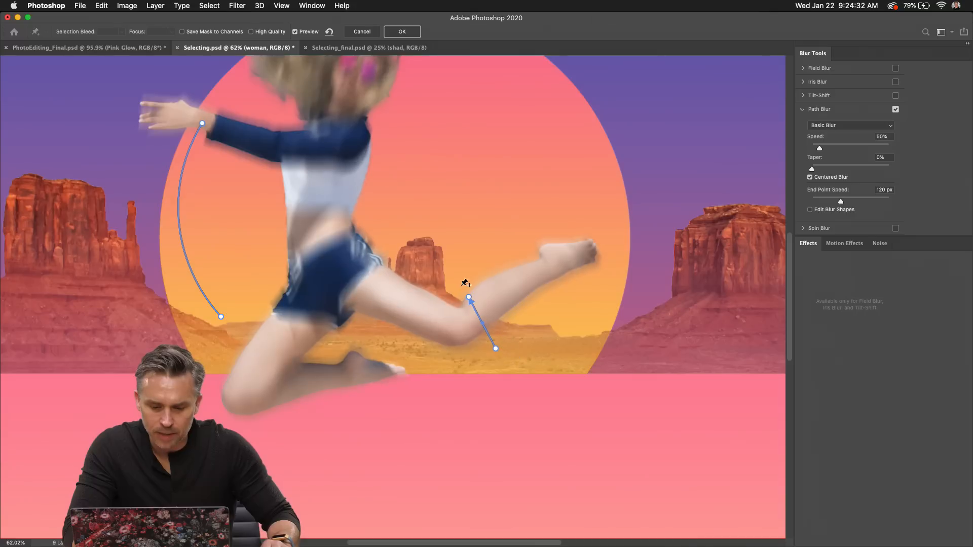
drag(470, 296, 481, 147)
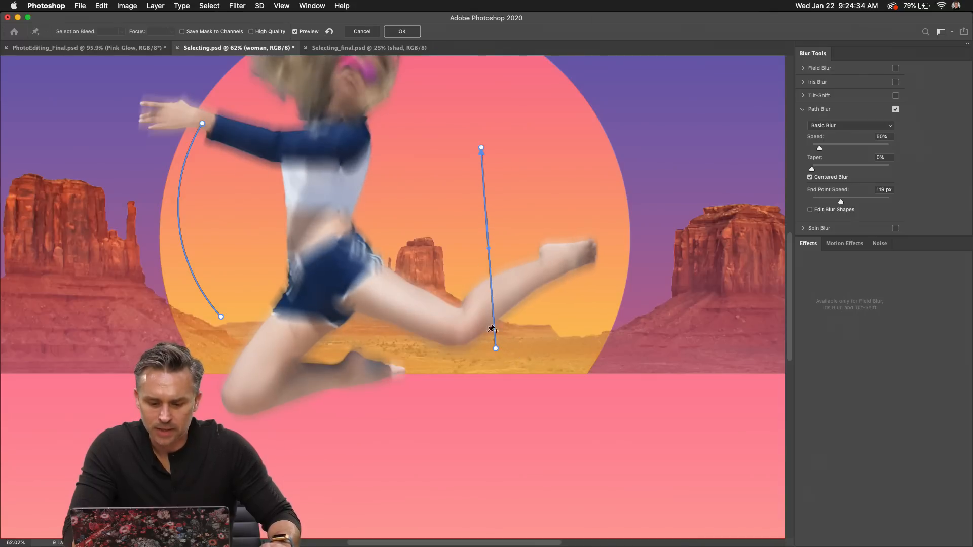
drag(520, 283, 535, 251)
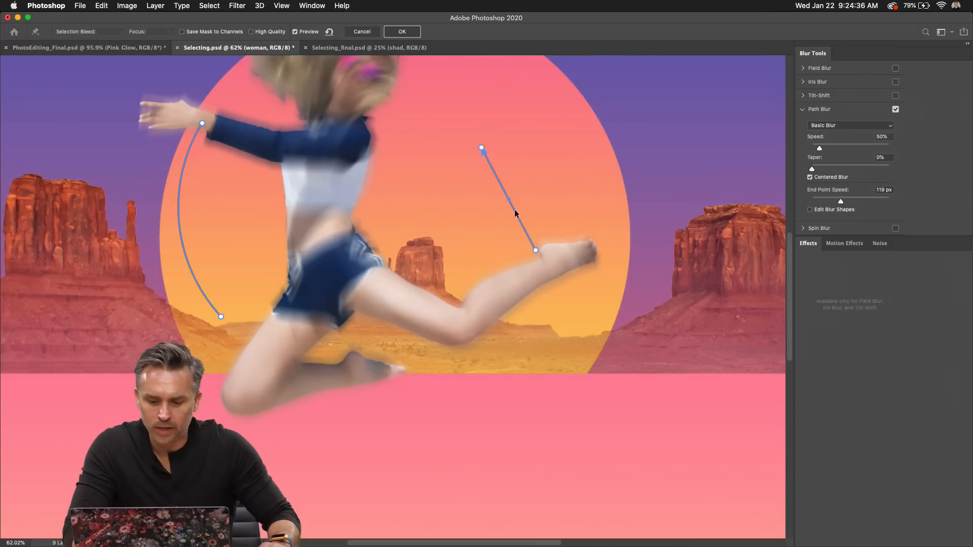
drag(509, 200, 532, 190)
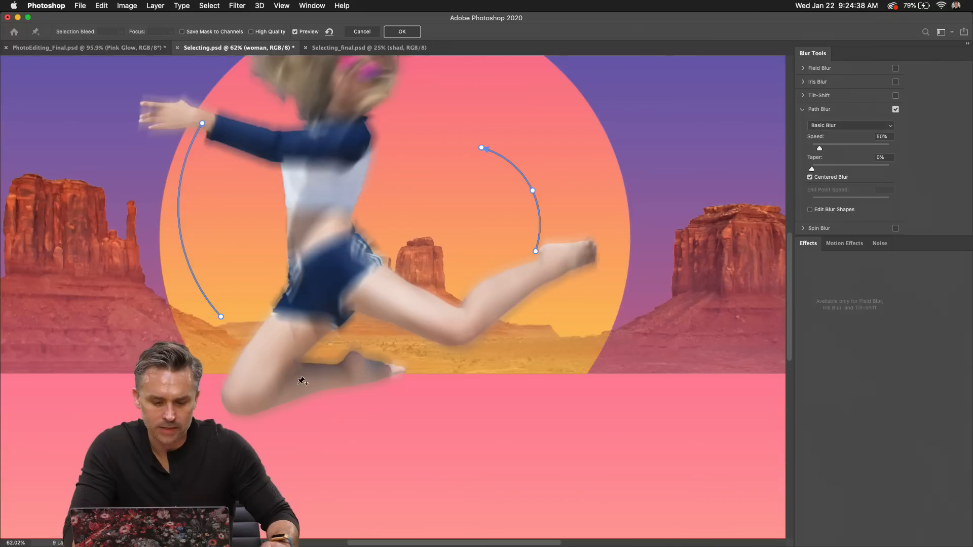
Draw a blur path from the woman's folded lower leg, bow it into a downward arc, and choose the Rear Sync Flash preset.
drag(299, 384, 482, 501)
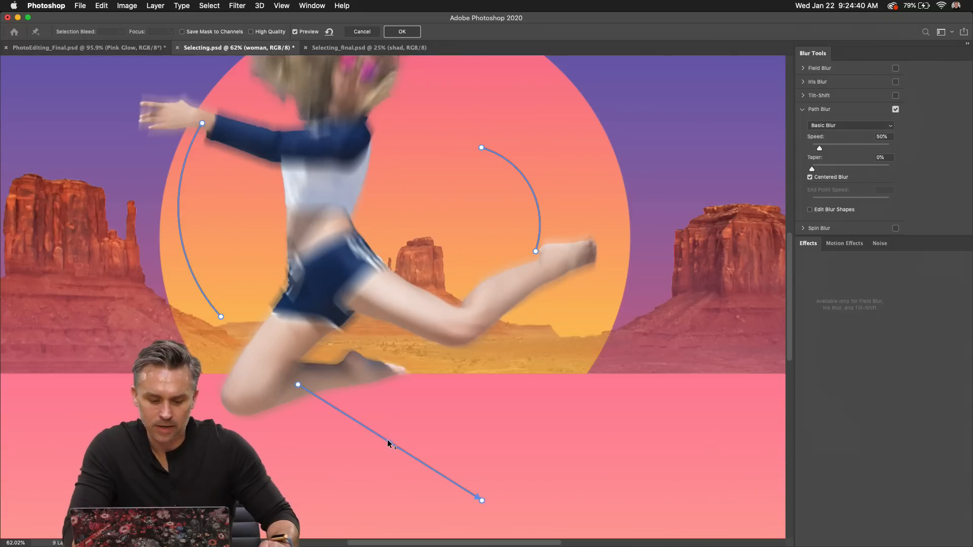
drag(388, 444, 366, 486)
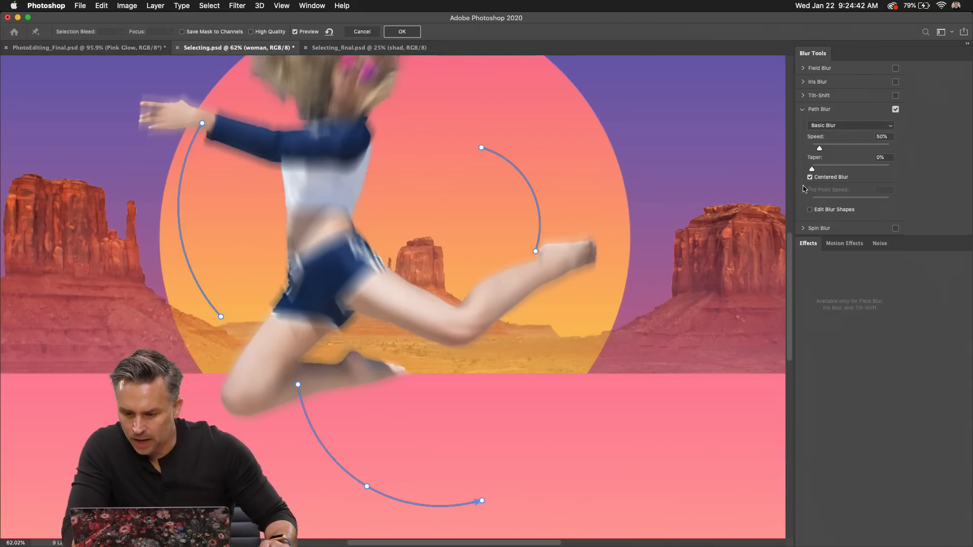
click(830, 127)
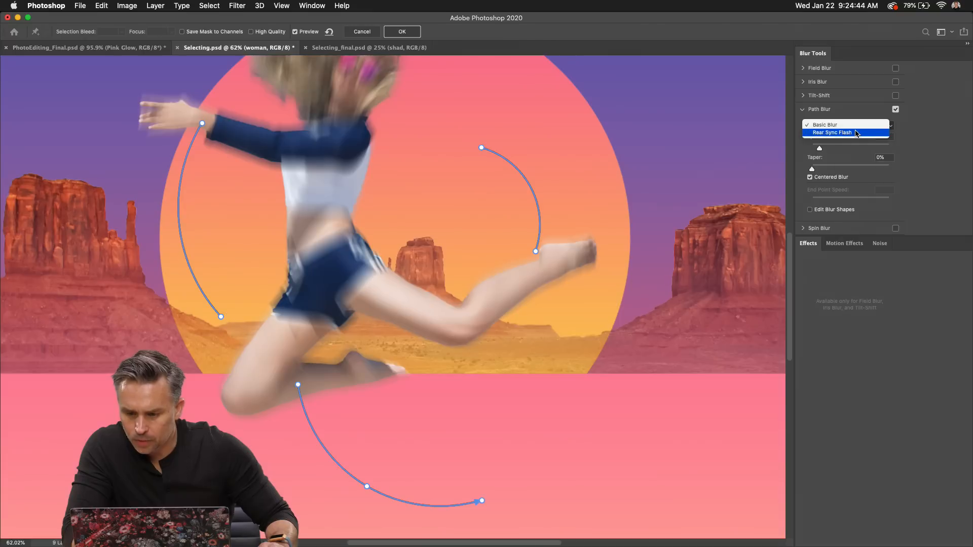
click(861, 135)
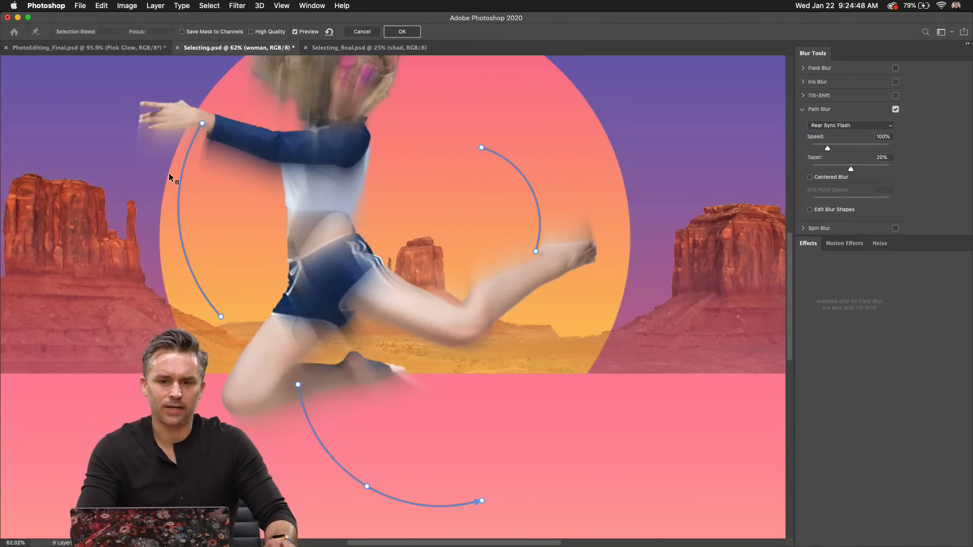
Draw a blur path from the woman's head out past her hair, bow it slightly upward, and apply the Path Blur.
key(super+minus)
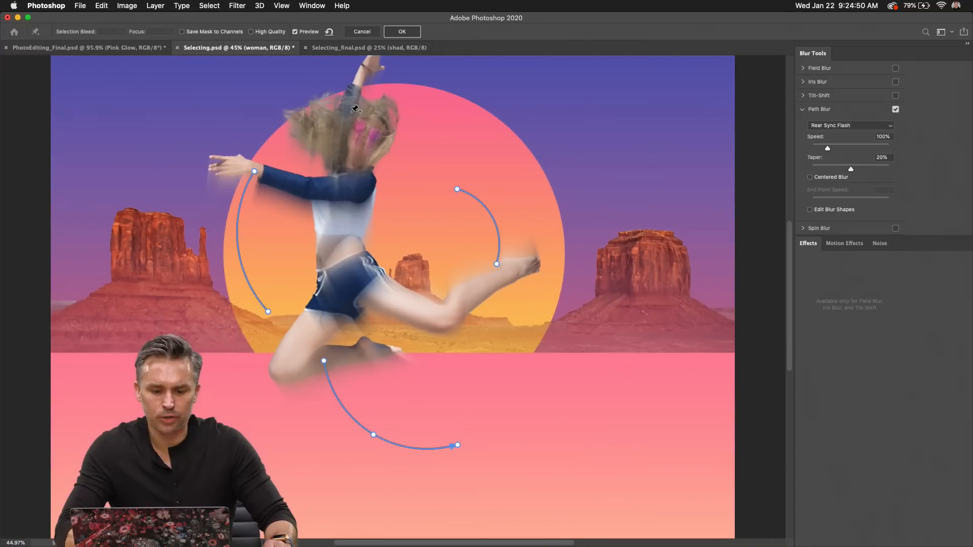
click(352, 113)
double_click(466, 134)
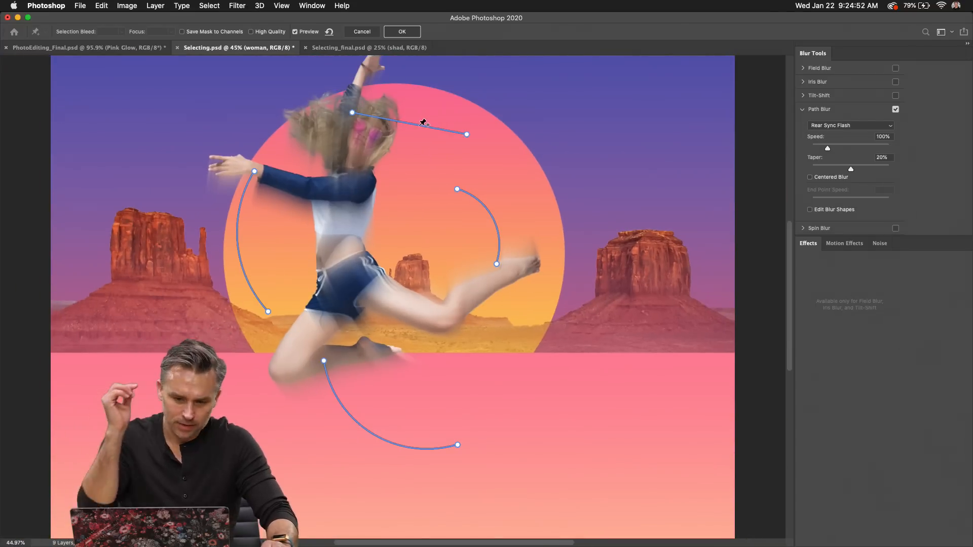
drag(423, 124, 425, 111)
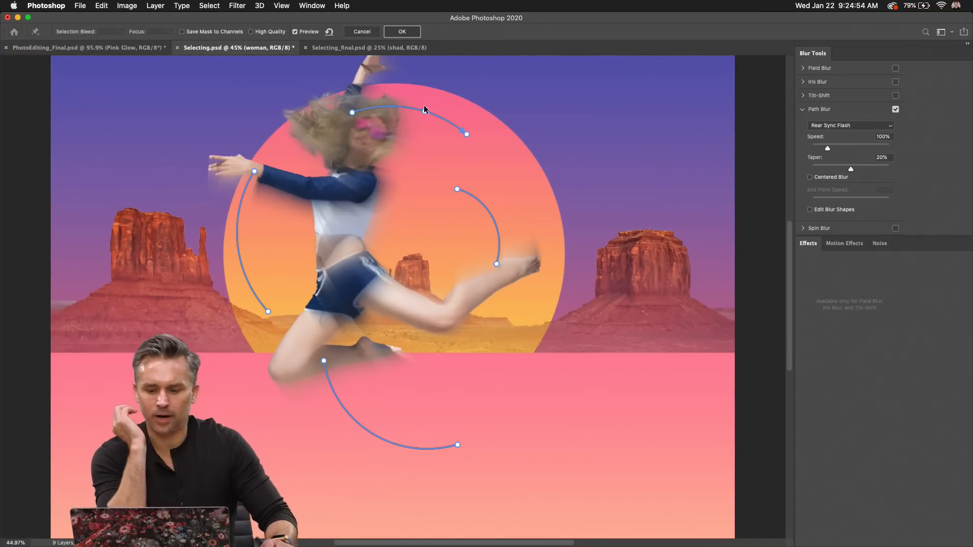
click(401, 32)
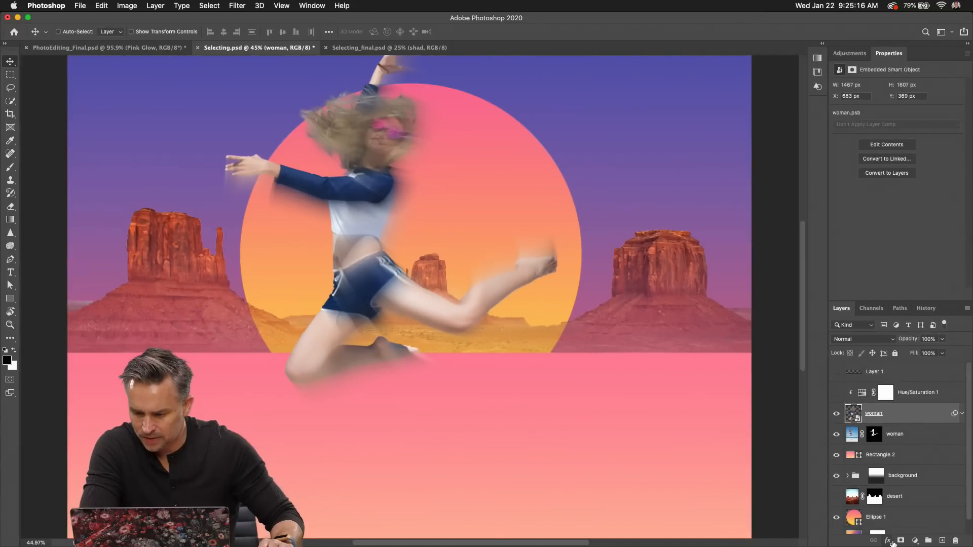
Add a layer mask to the blurred woman smart object and set the Brush tool's flow to 37%.
click(896, 541)
key(b)
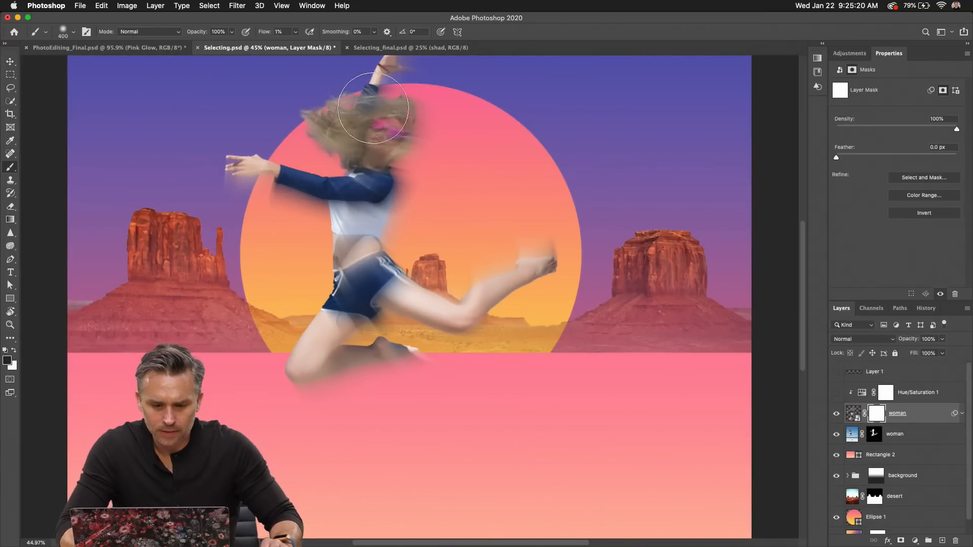
drag(256, 32, 286, 32)
Paint black on the mask over the woman's face, outstretched hand and torso to hide the blur there, reducing the brush size to 250.
drag(370, 118, 365, 144)
key(bracketleft)
key(bracketleft)
key(bracketleft)
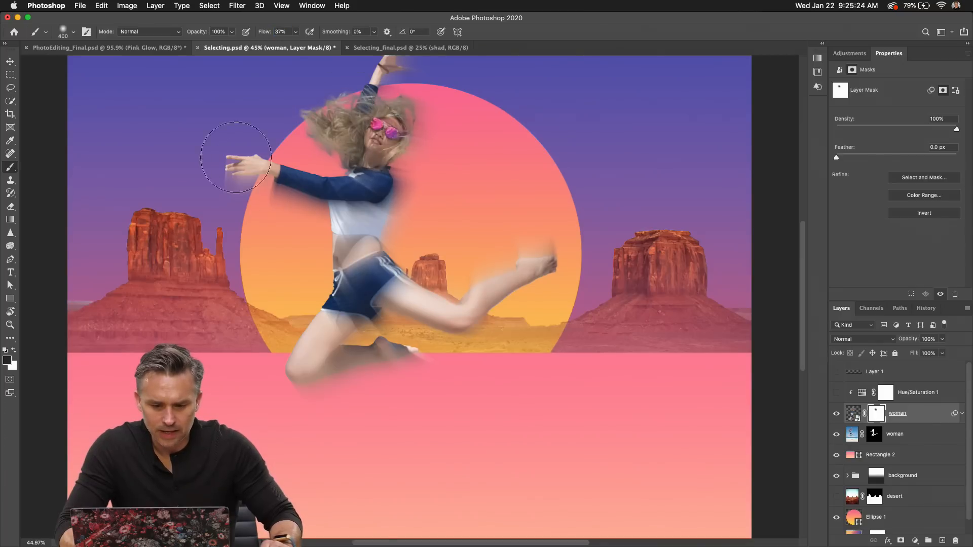
drag(249, 174, 246, 168)
mouse_move(331, 300)
mouse_down()
mouse_move(330, 323)
mouse_move(345, 301)
mouse_move(452, 291)
mouse_move(354, 201)
mouse_move(321, 292)
mouse_move(346, 151)
mouse_move(403, 76)
mouse_move(343, 248)
mouse_up()
scroll(557, 365, down, 3)
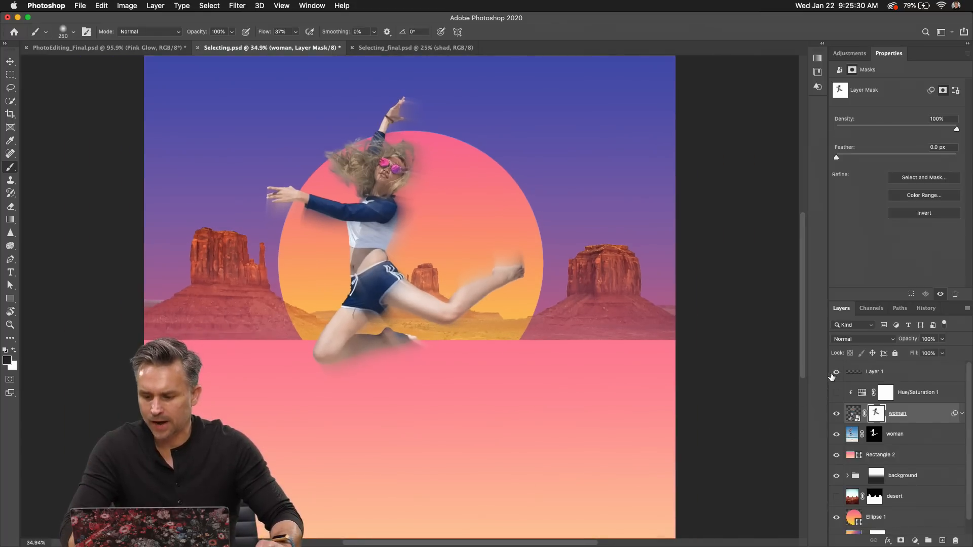